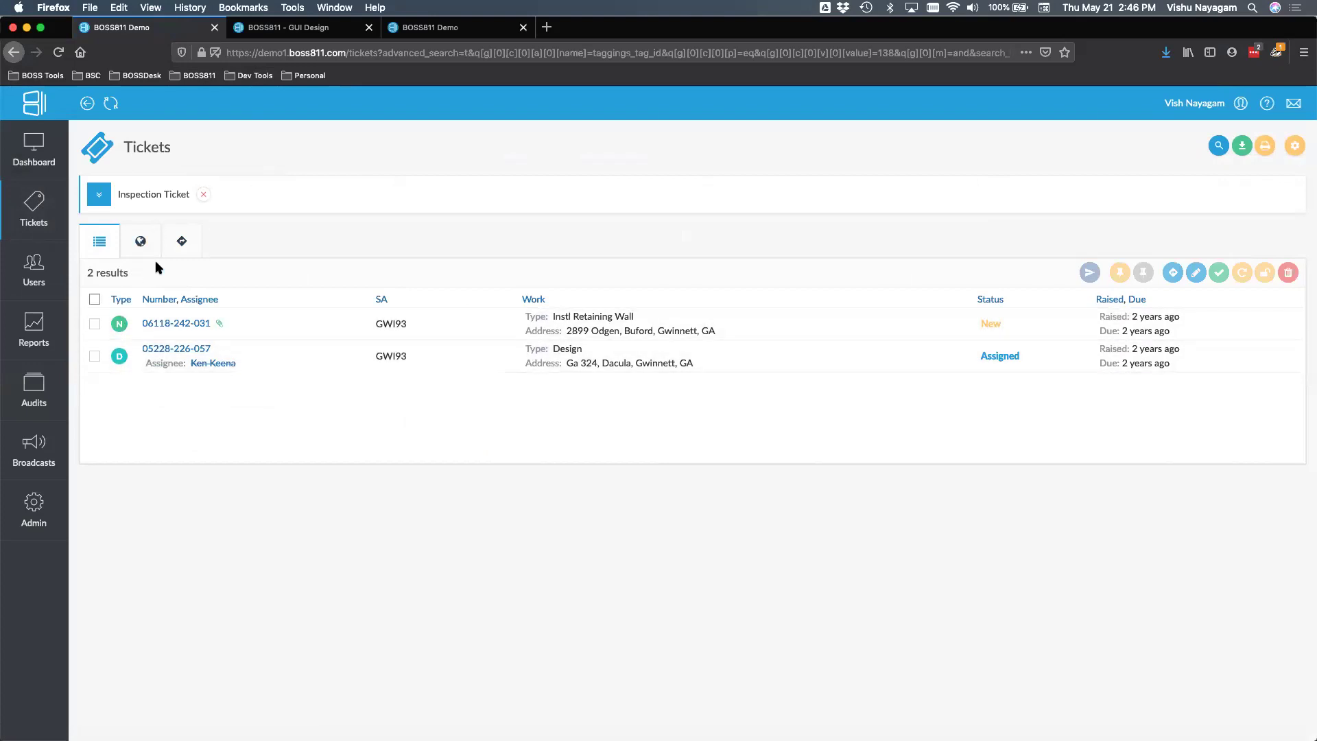
- Clear the Inspection Ticket search and filter the open tickets to those assigned to the signed-in account holder
left_click(204, 196)
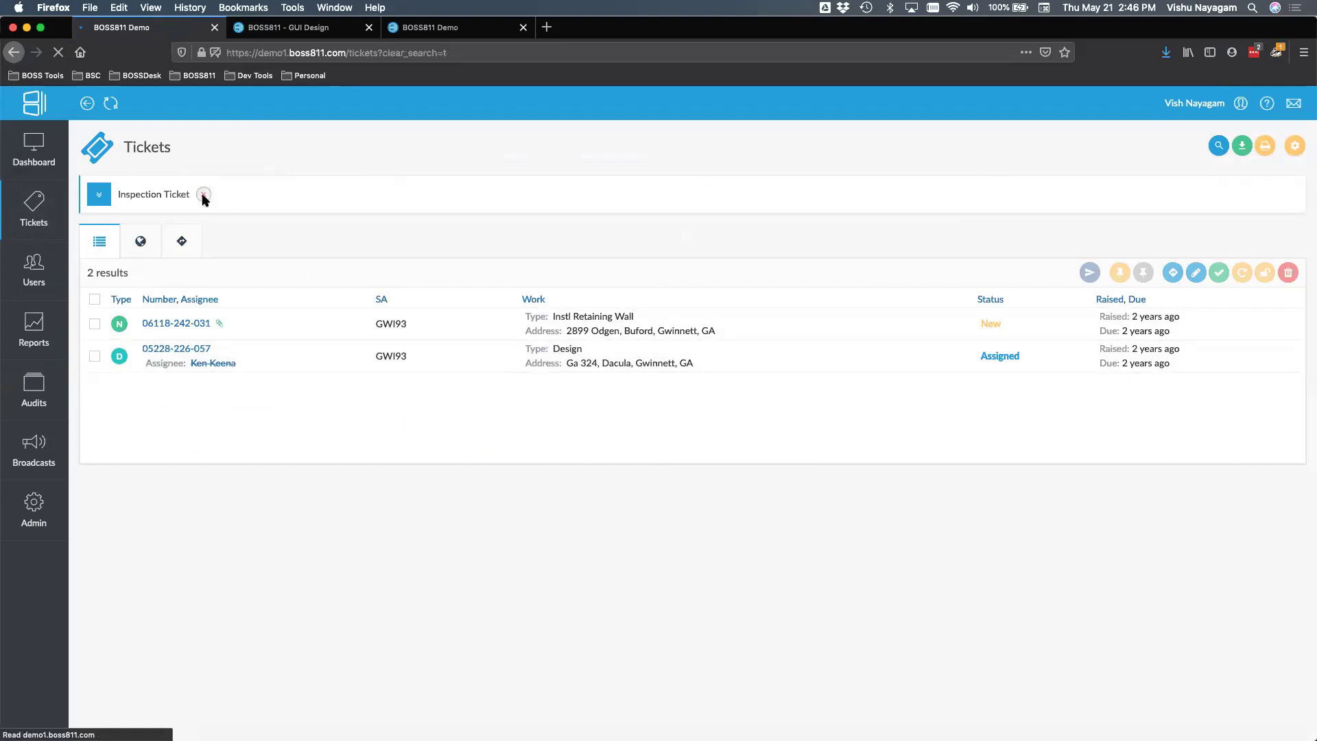
left_click(361, 197)
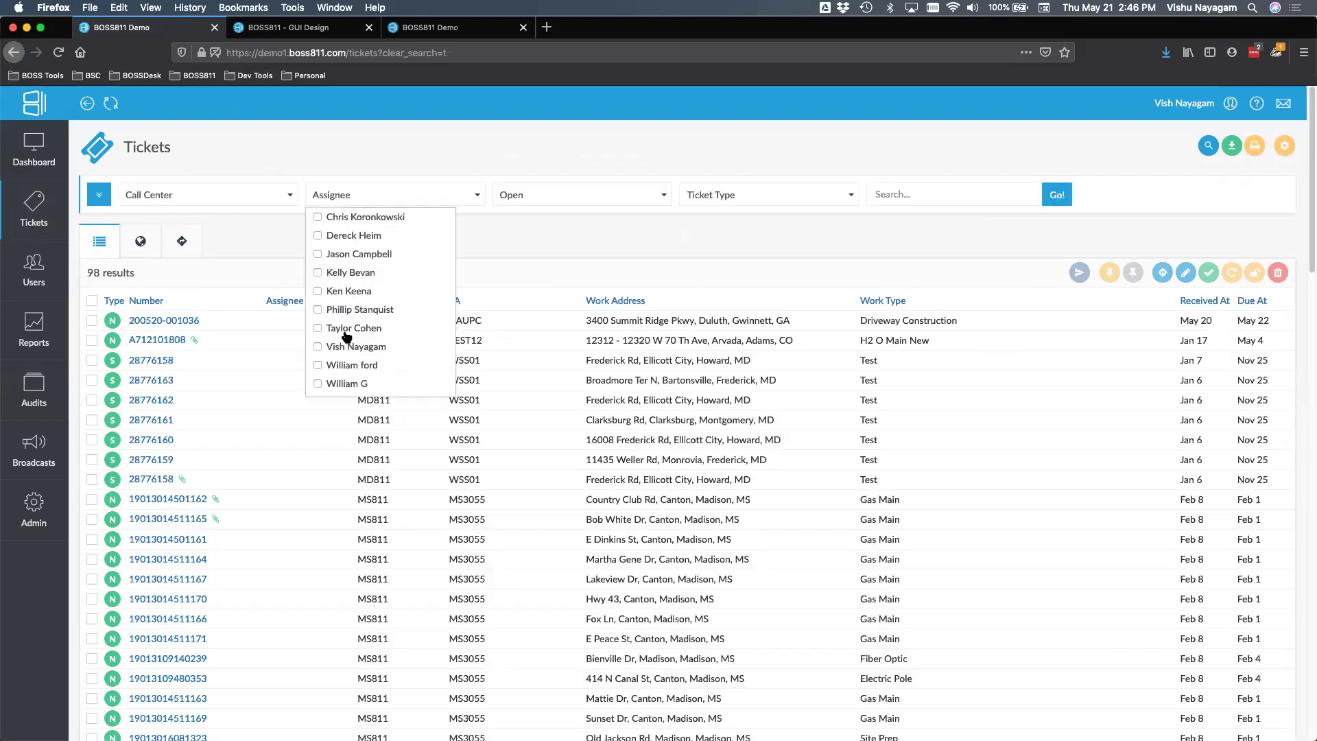
left_click(319, 347)
left_click(1053, 199)
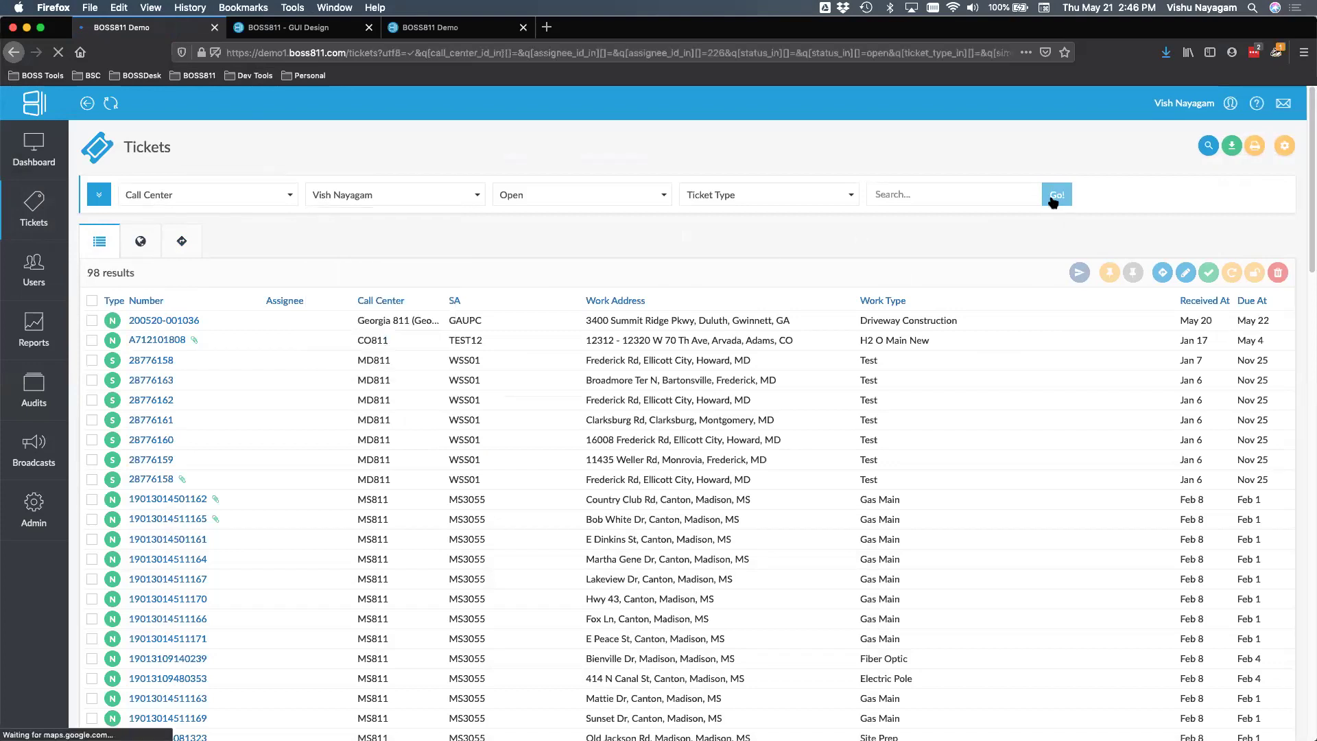
- Select both listed tickets and show them in the driving directions view
left_click(92, 320)
left_click(91, 341)
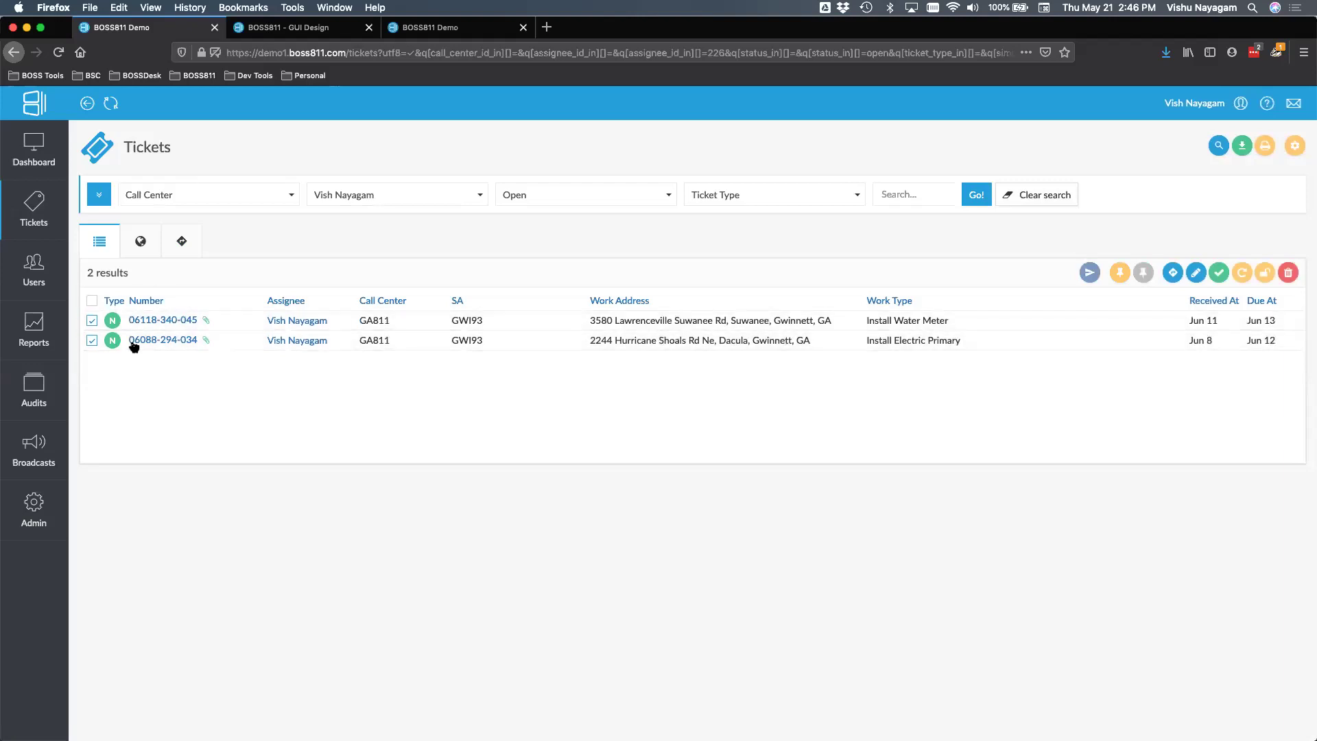
left_click(180, 243)
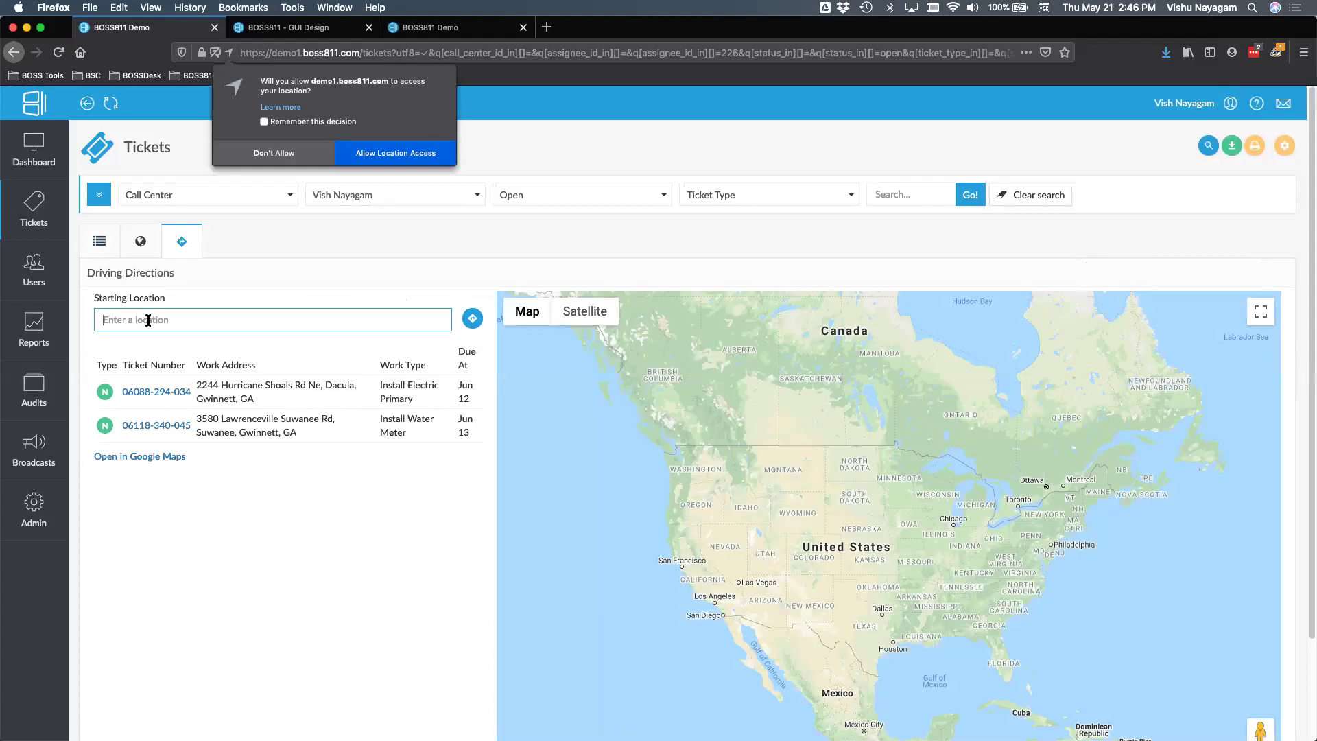
- Route both tickets from the first suggested starting address beginning with 8, view the route in Google Maps, and return to the ticket list
type("8")
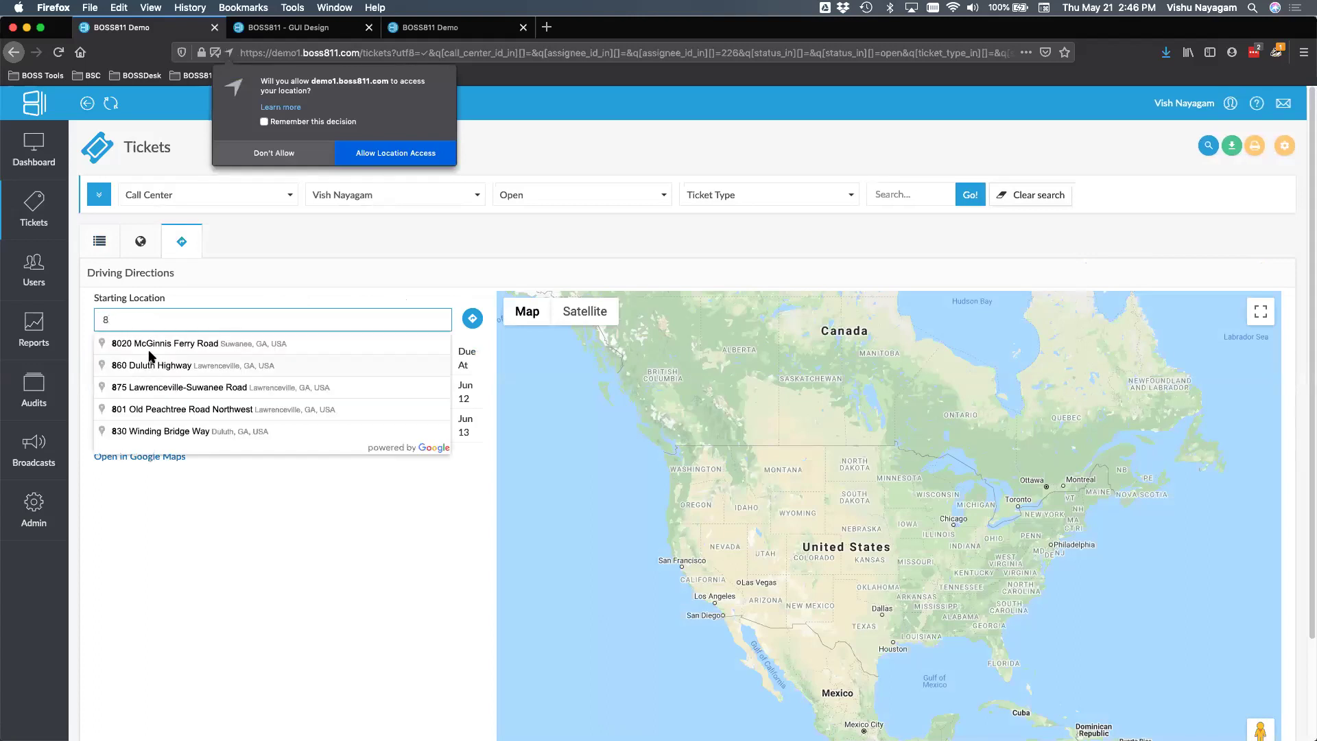
left_click(152, 344)
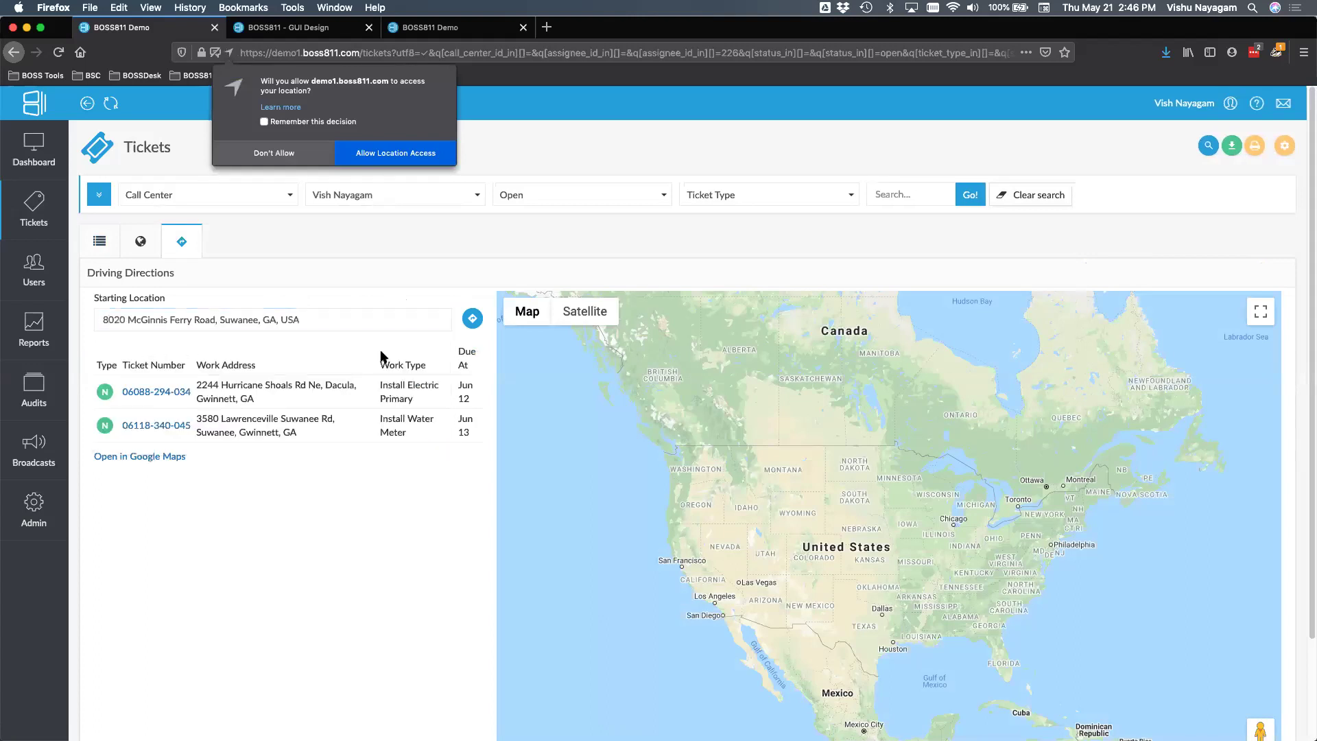
left_click(472, 318)
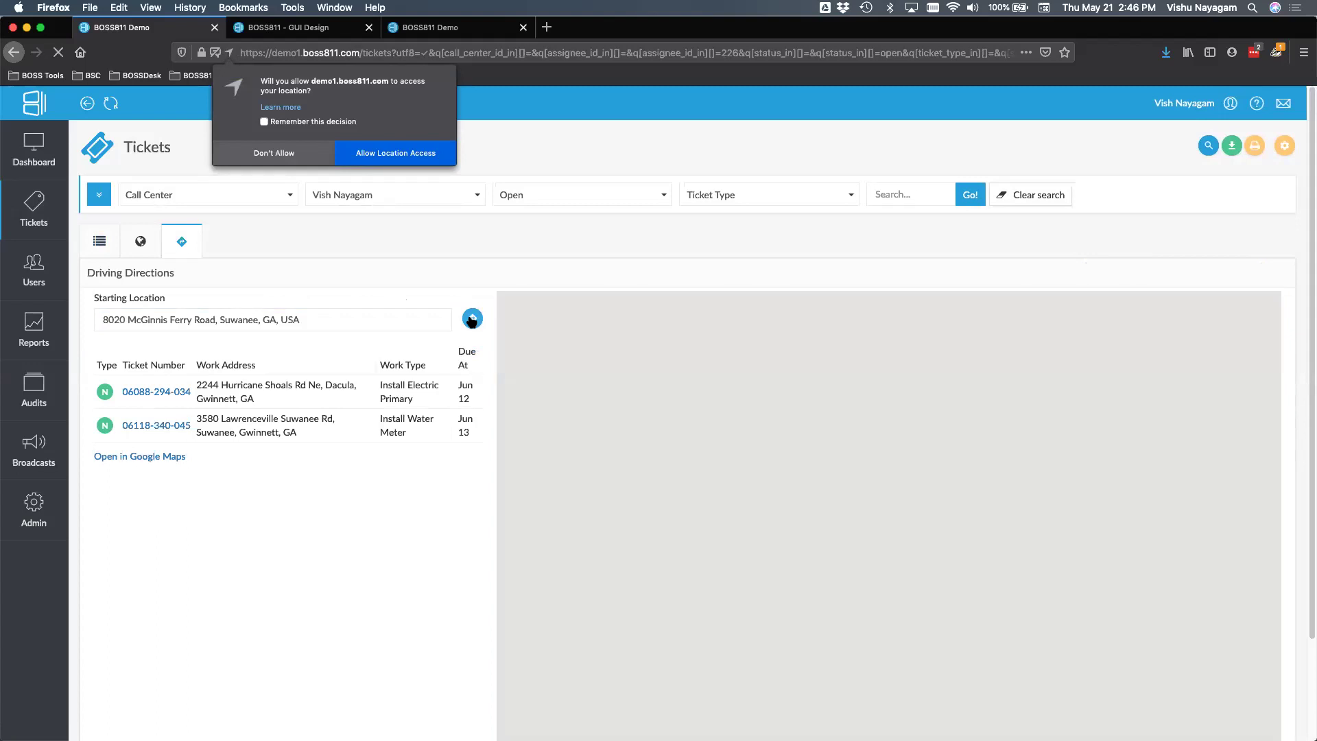
left_click(165, 458)
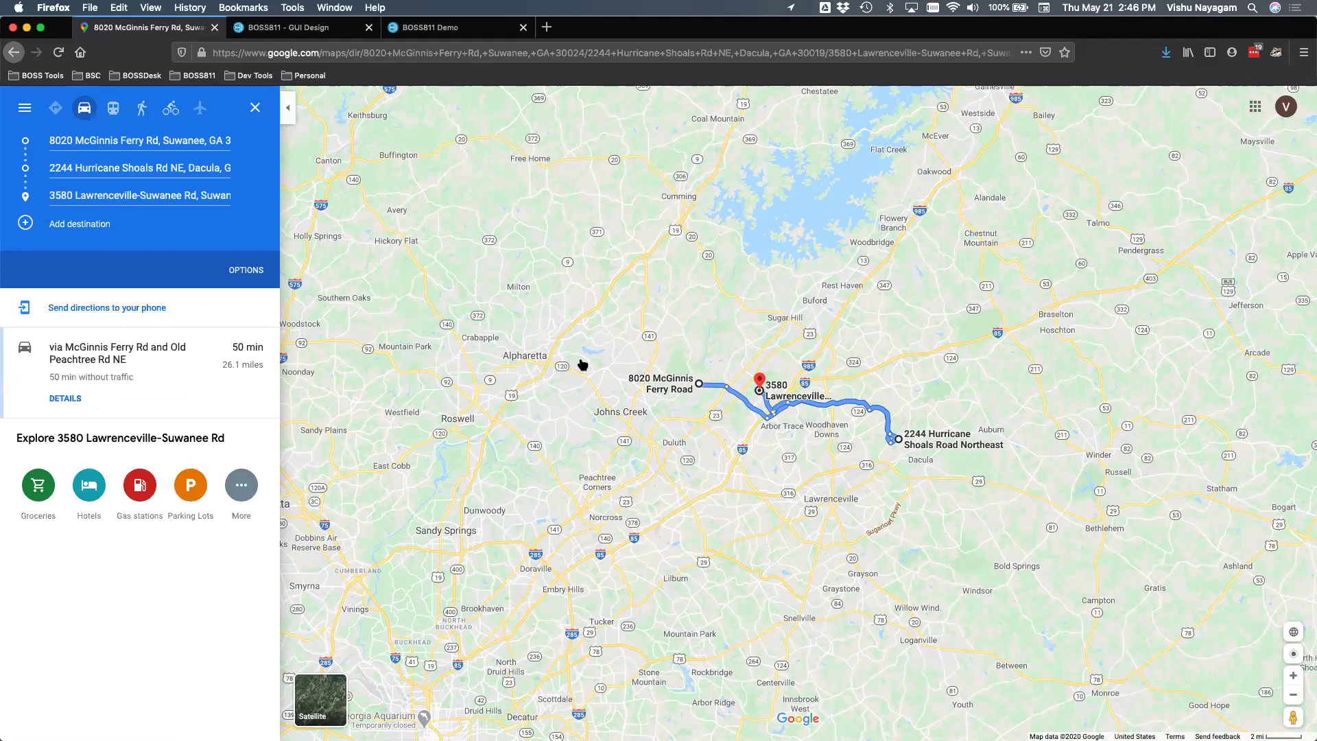
left_click(14, 51)
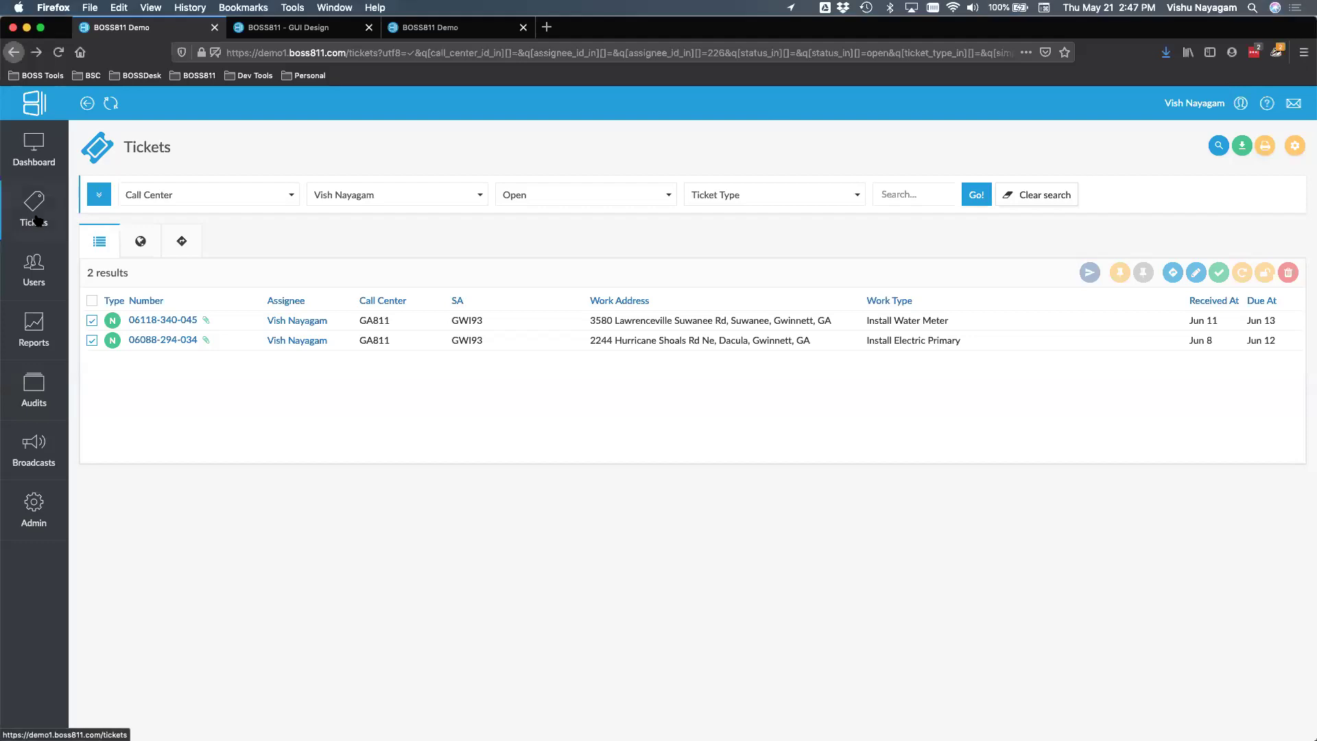
- Open the call centers in the admin settings and examine the name of each configured call center
left_click(36, 509)
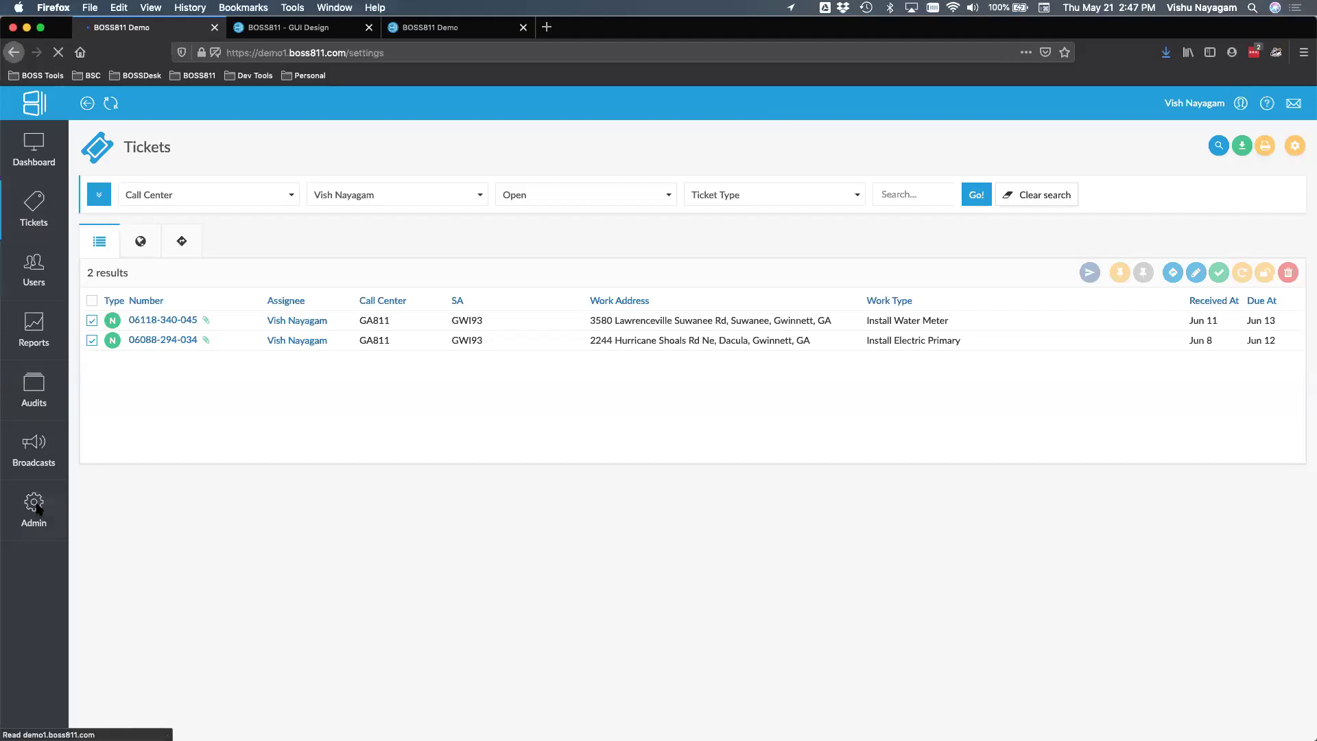
scroll(329, 485, "down", 3)
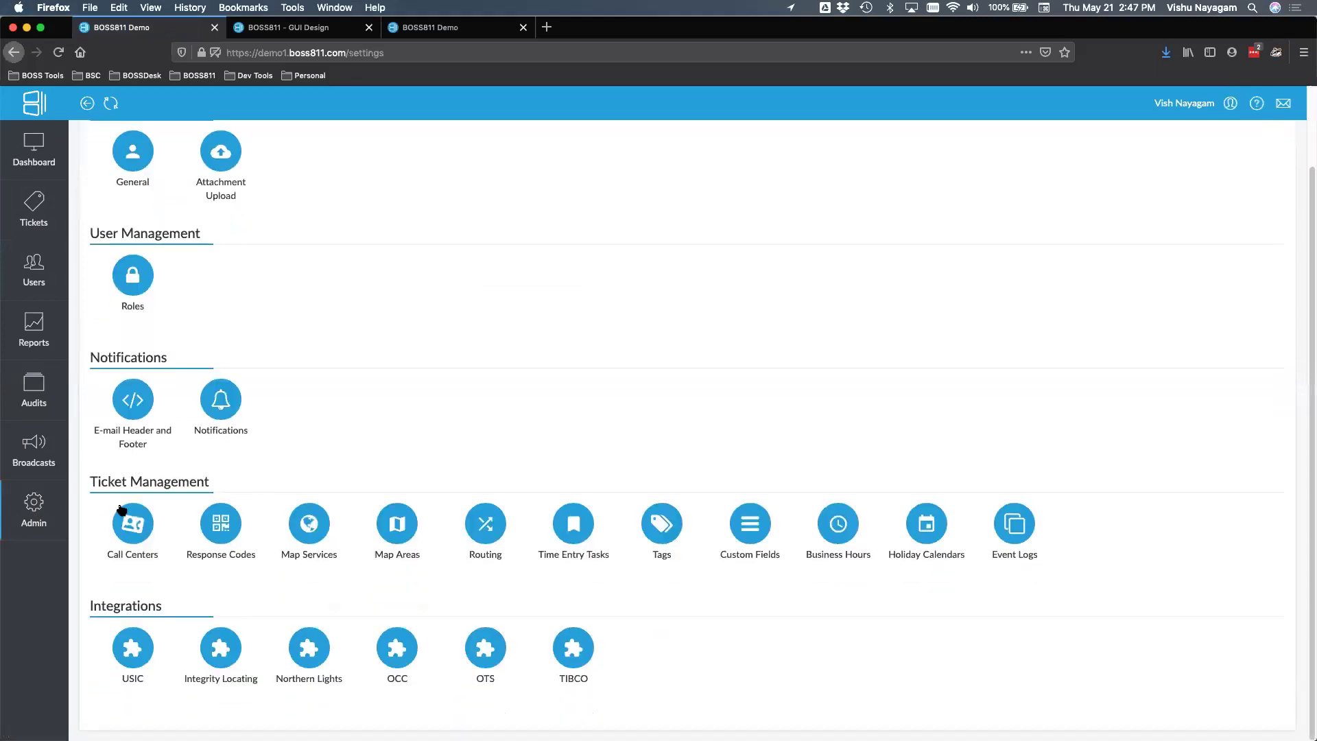
left_click(126, 526)
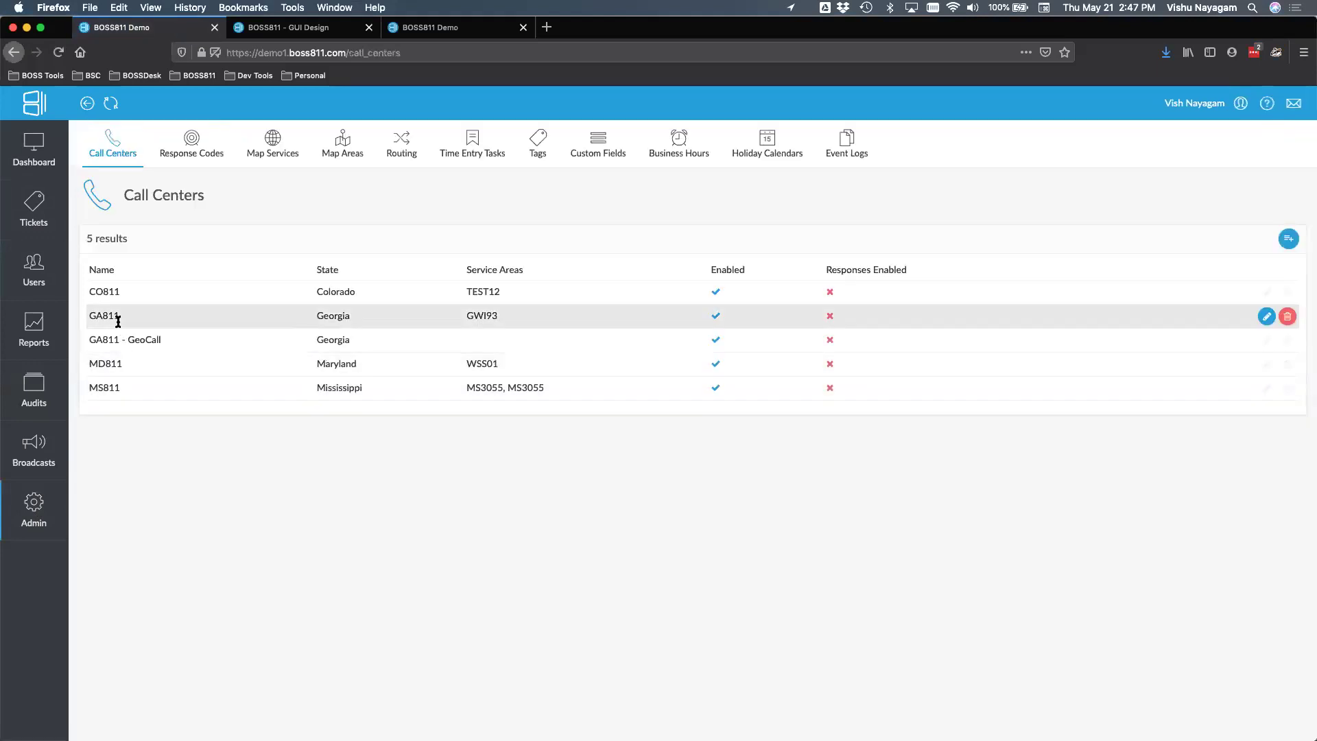
double_click(98, 315)
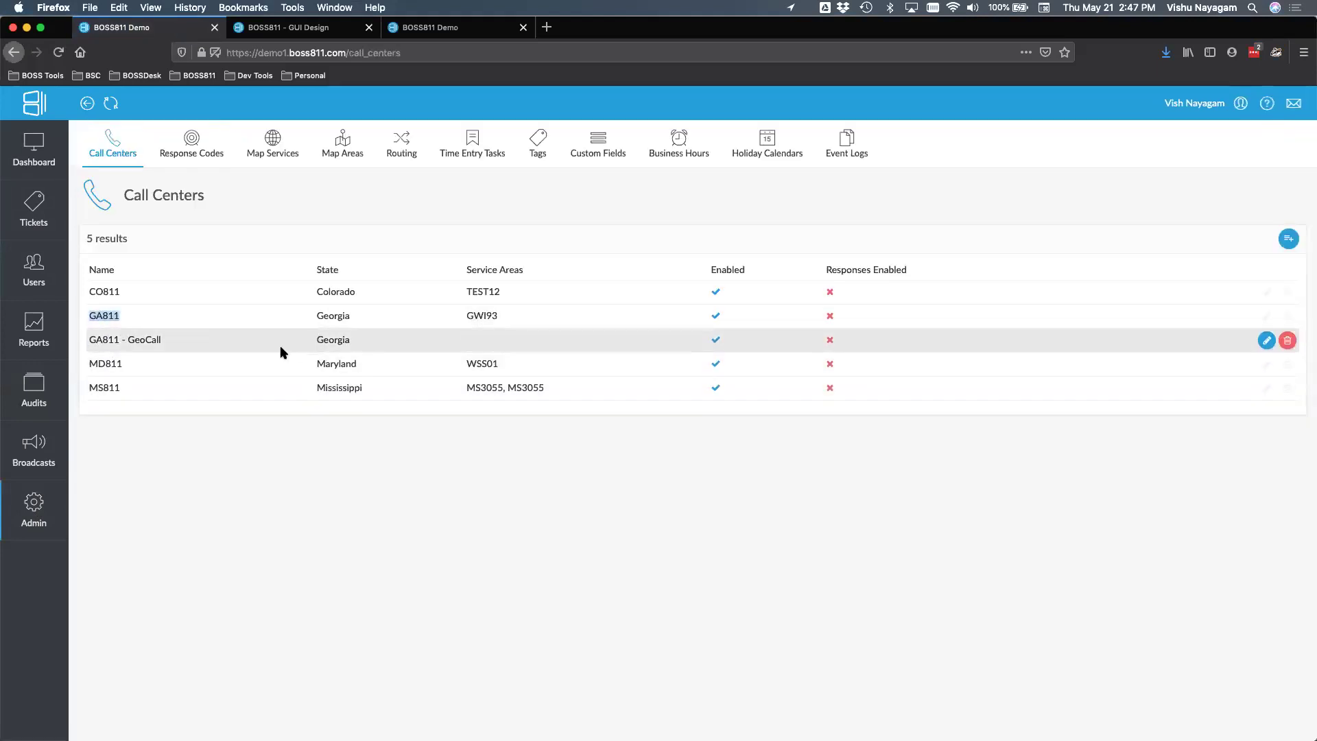
left_click_drag(127, 339, 166, 341)
triple_click(142, 340)
left_click(125, 339)
triple_click(125, 340)
left_click(177, 343)
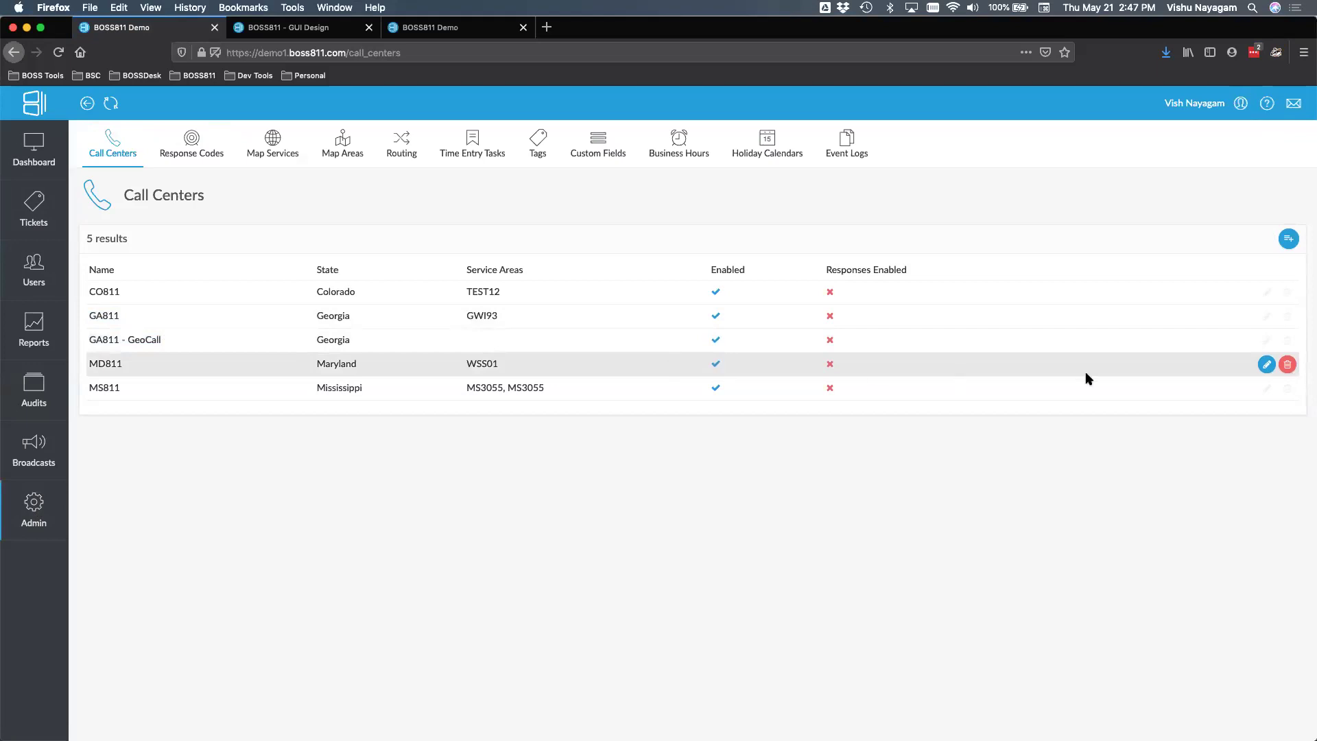
double_click(106, 294)
double_click(103, 315)
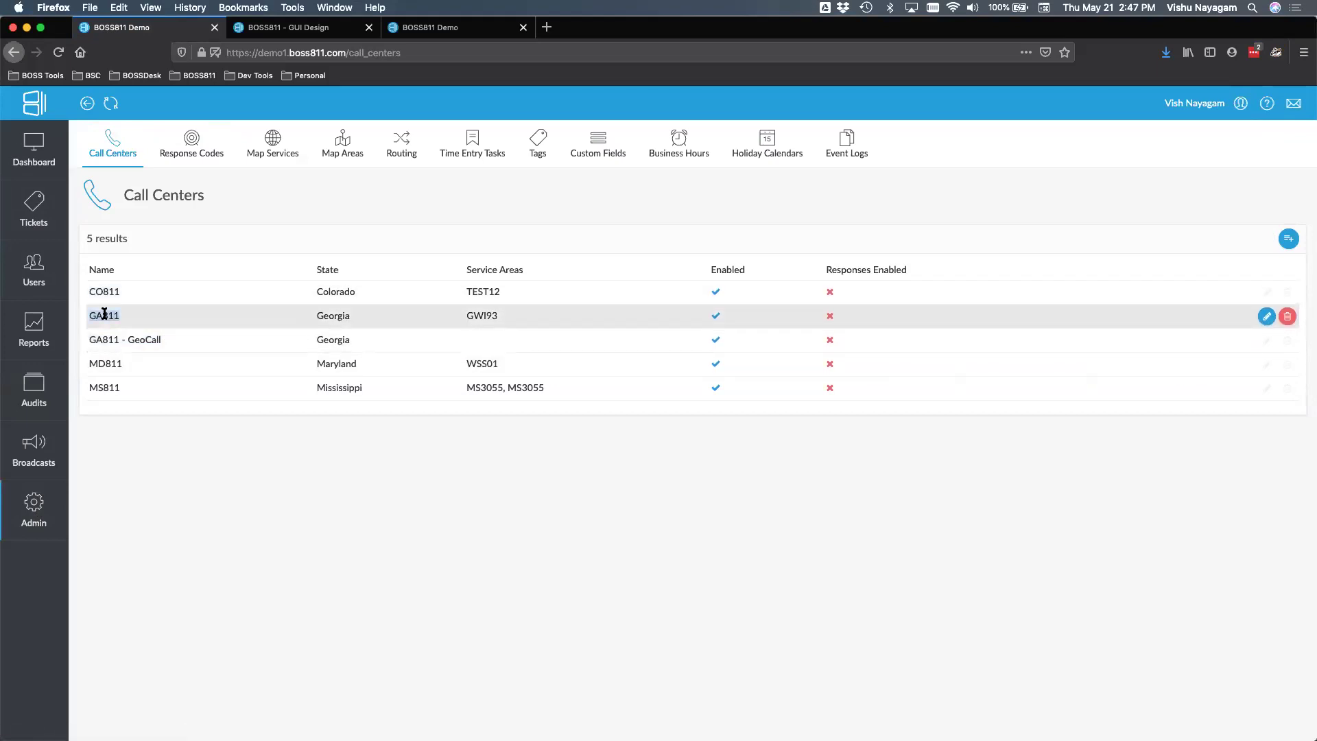
double_click(100, 340)
double_click(100, 363)
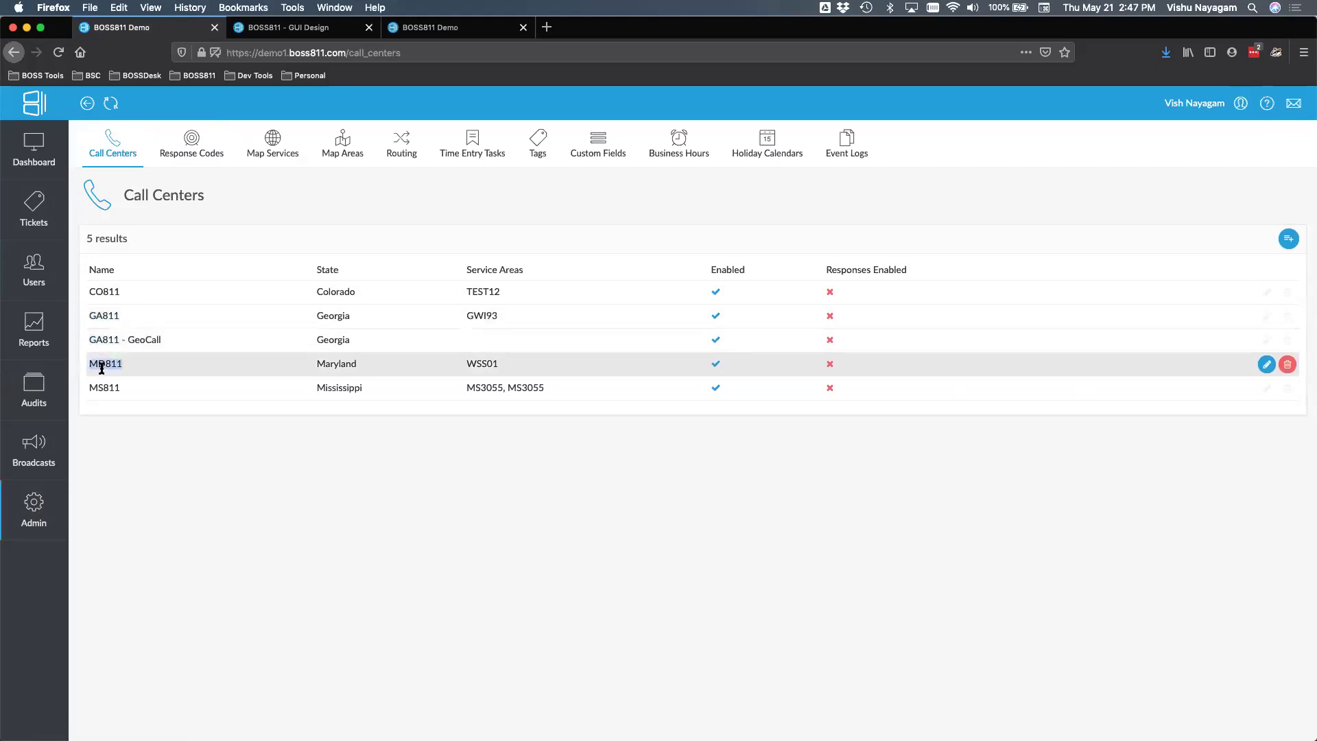
double_click(100, 388)
double_click(103, 285)
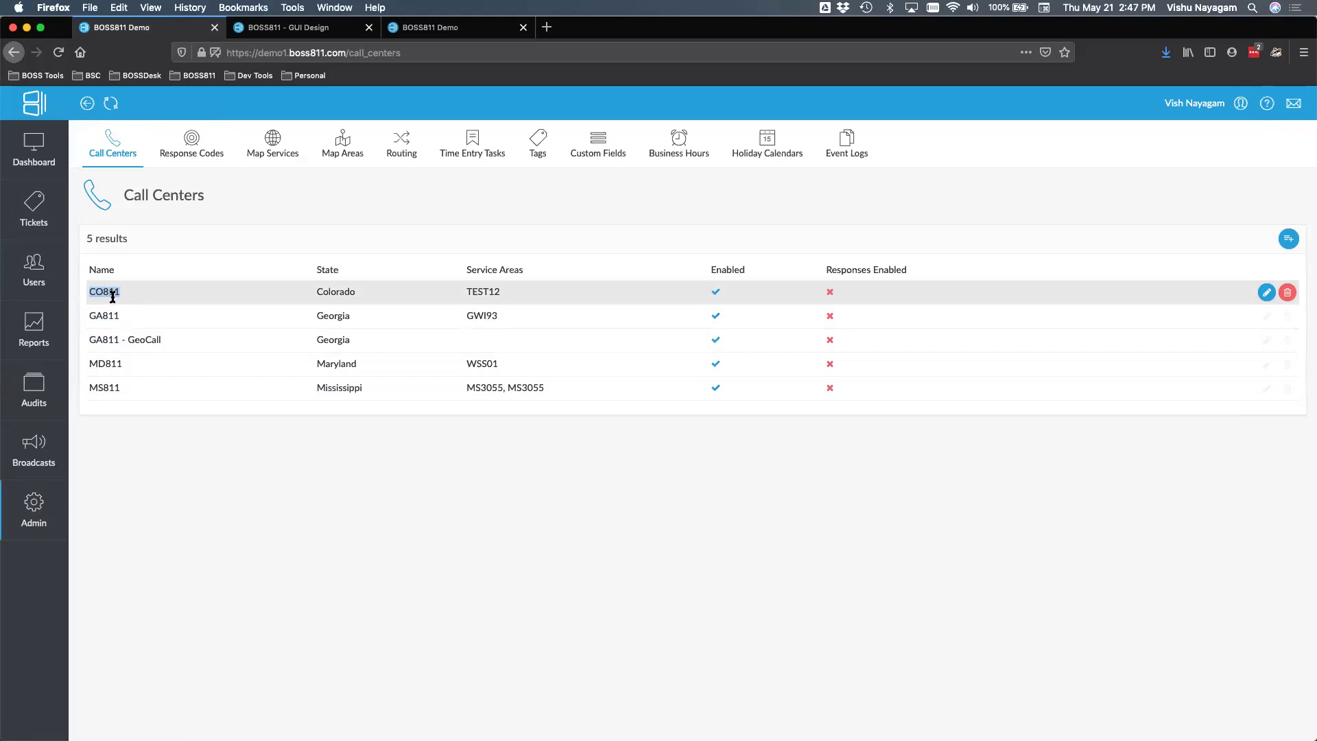
left_click(108, 317)
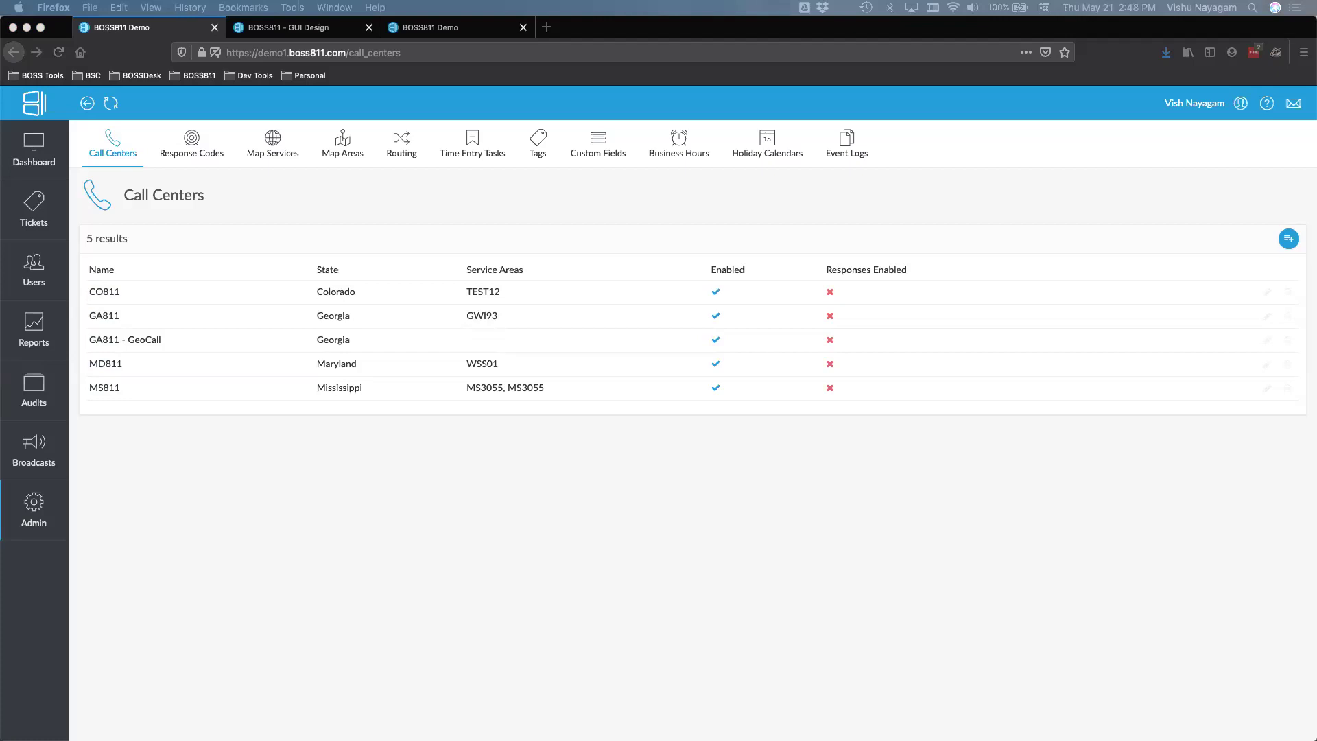
- Open the custom fields in the admin settings and show those defined for the GA811 call center
left_click(293, 177)
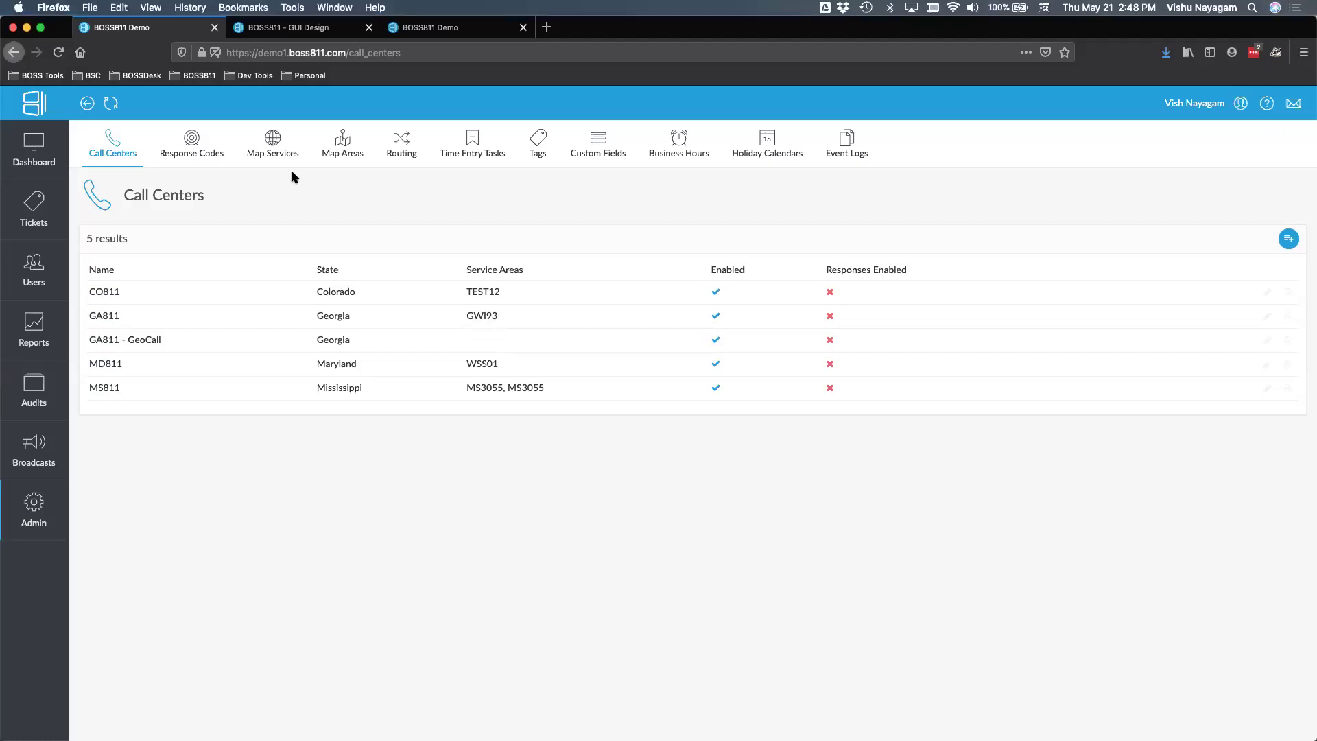
left_click(33, 213)
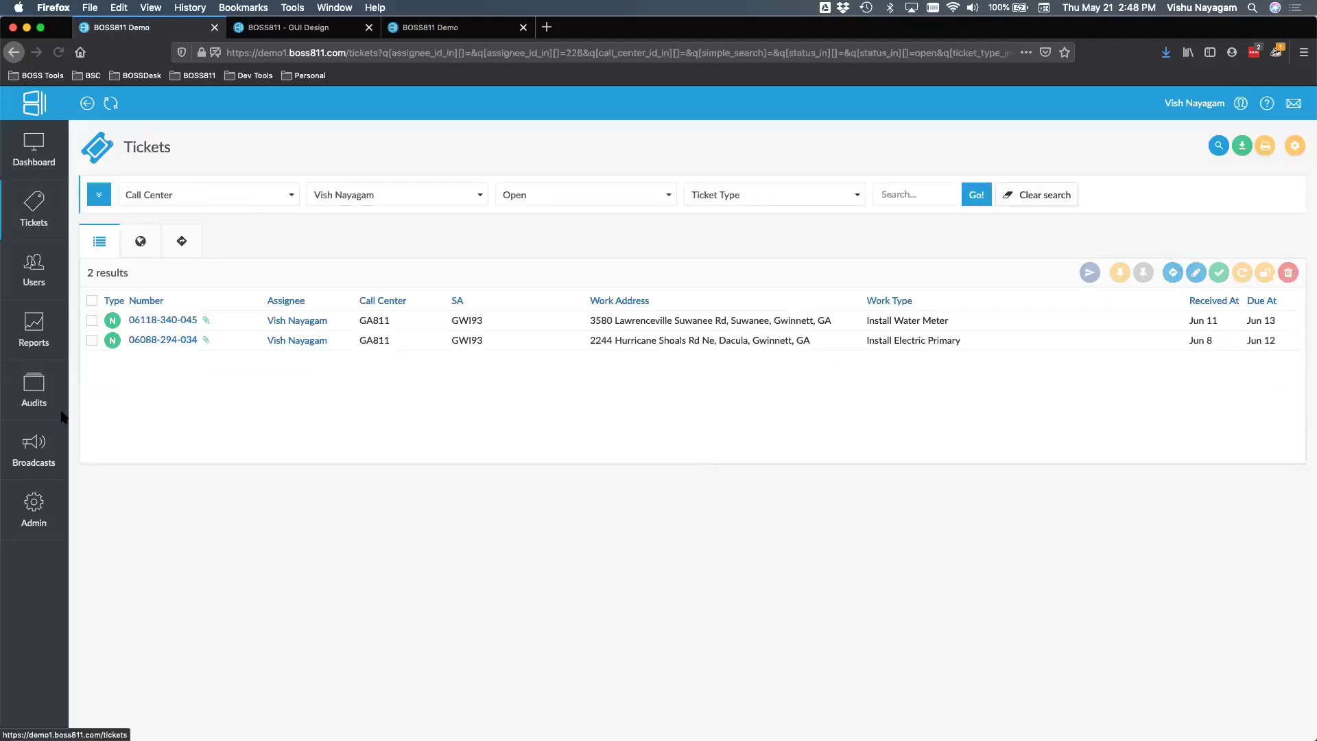
left_click(39, 506)
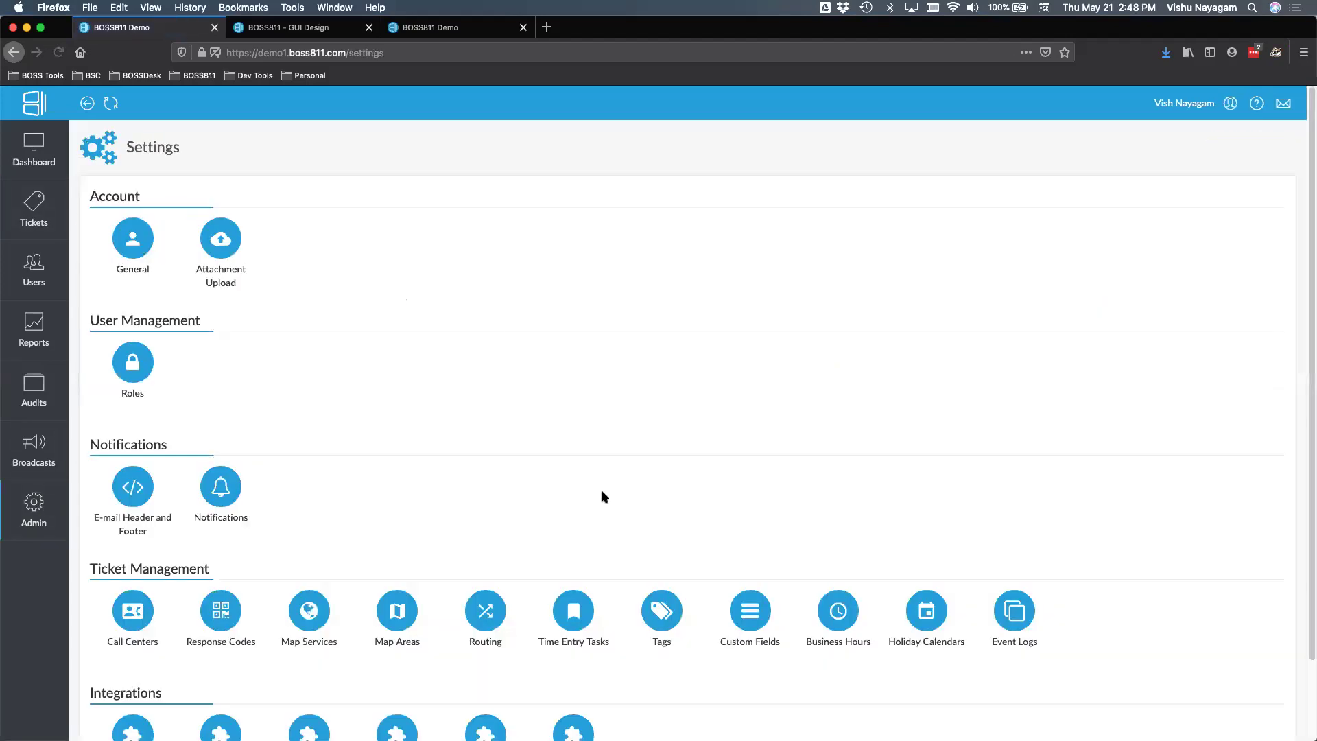
left_click(762, 635)
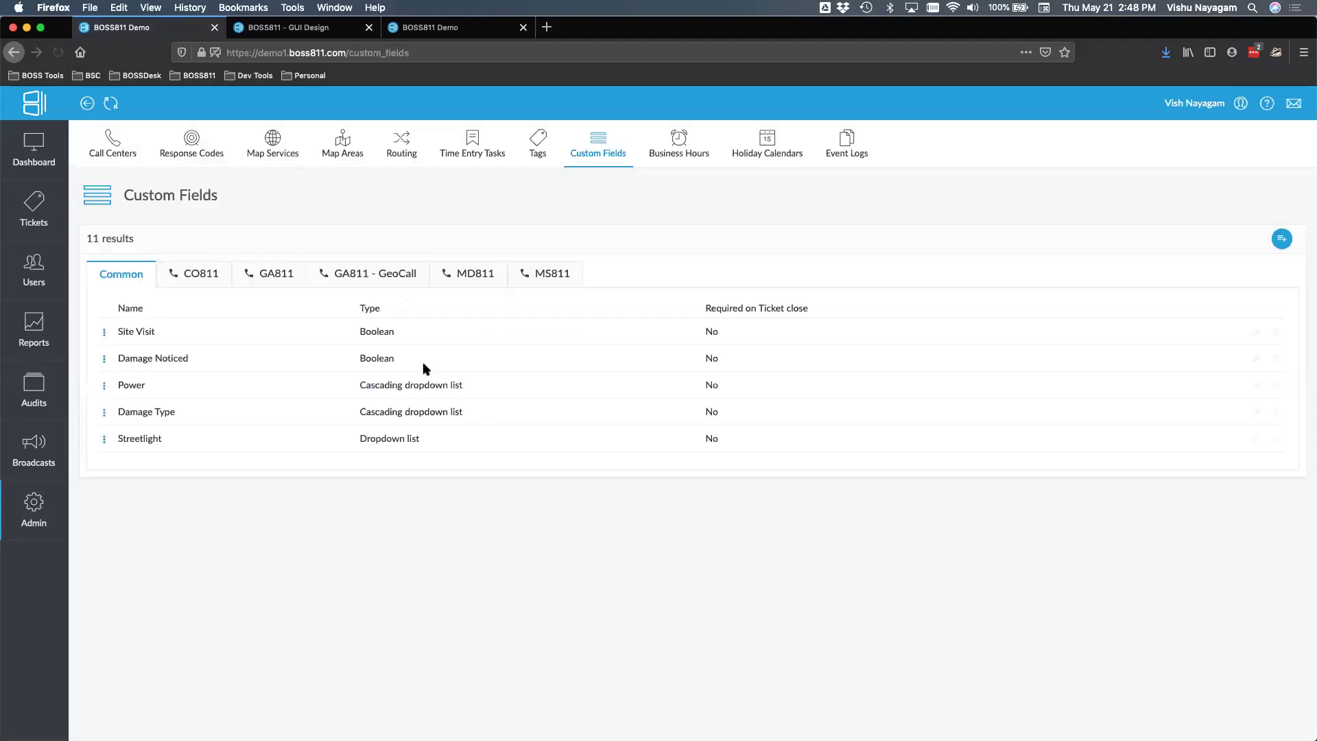
left_click(274, 273)
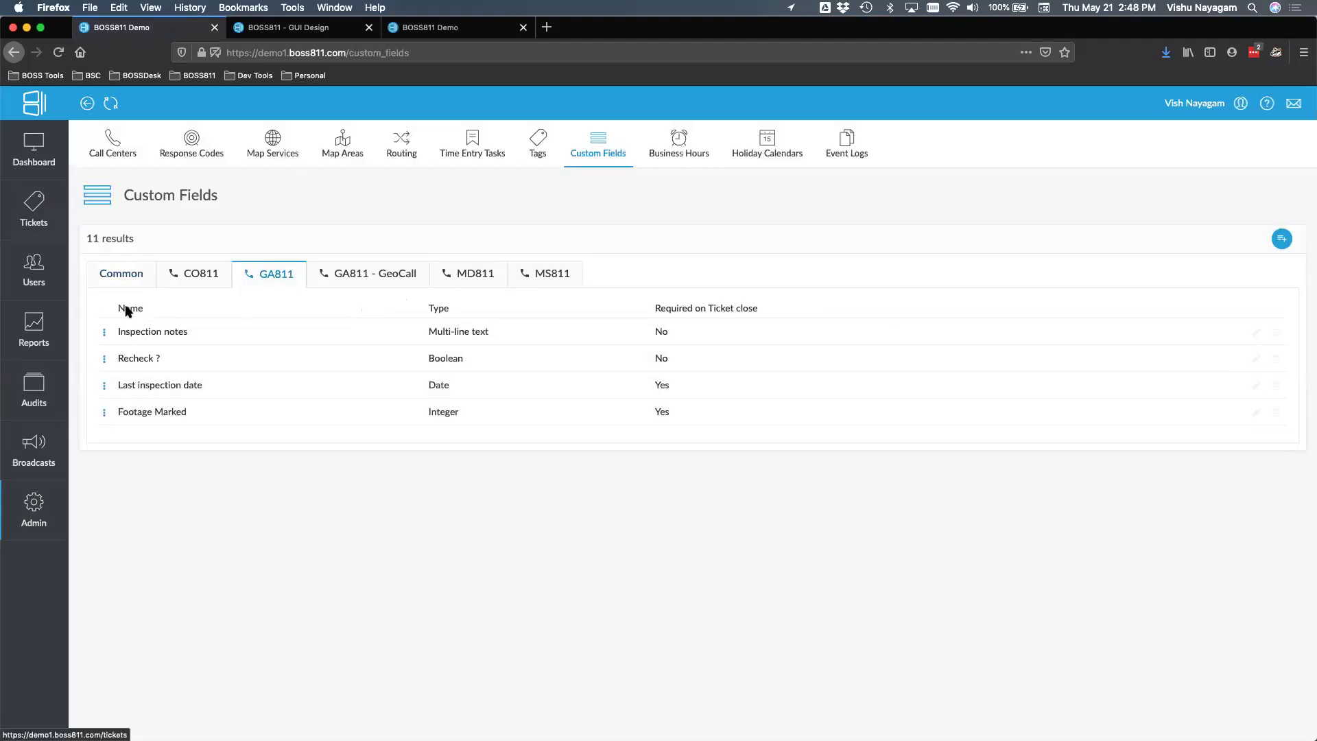
- Start an advanced ticket search with a filter requiring the Site Visit custom field to be true
left_click(25, 206)
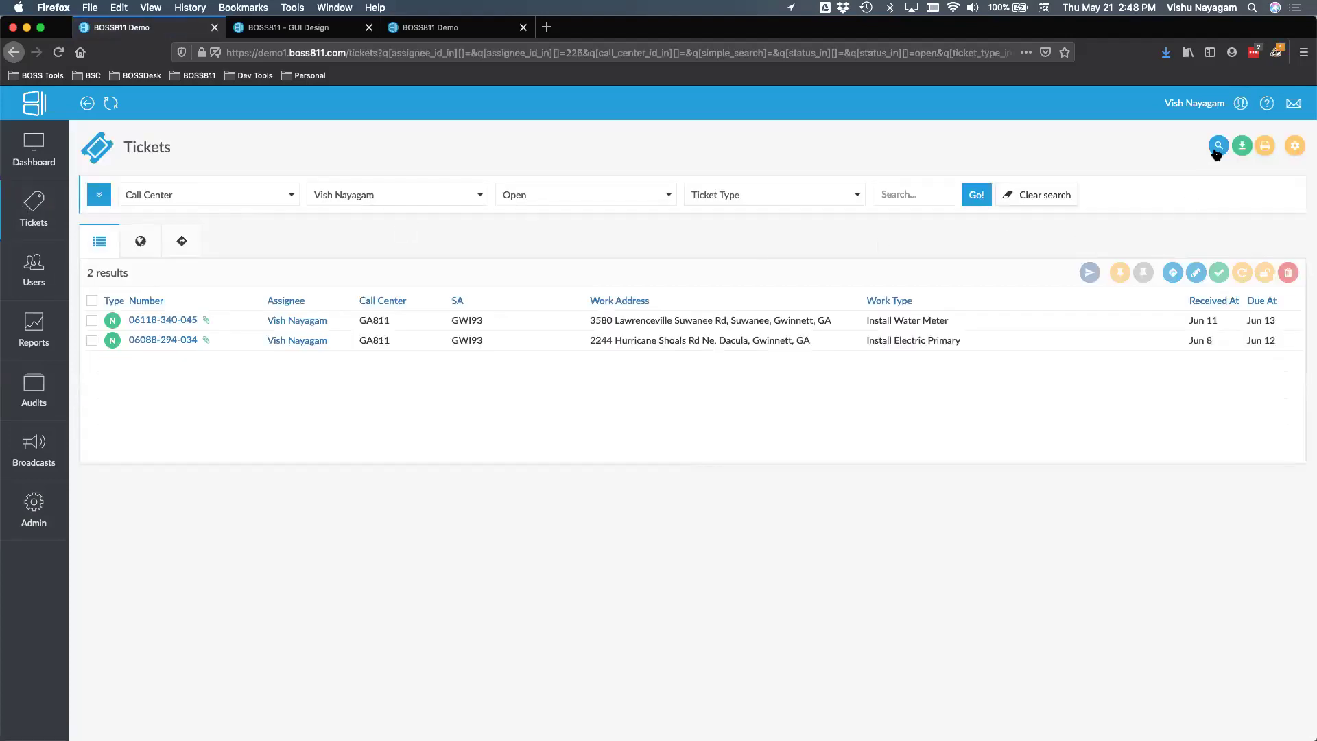
left_click(1217, 146)
left_click(892, 233)
left_click(902, 280)
left_click(944, 282)
left_click_drag(1003, 297, 997, 458)
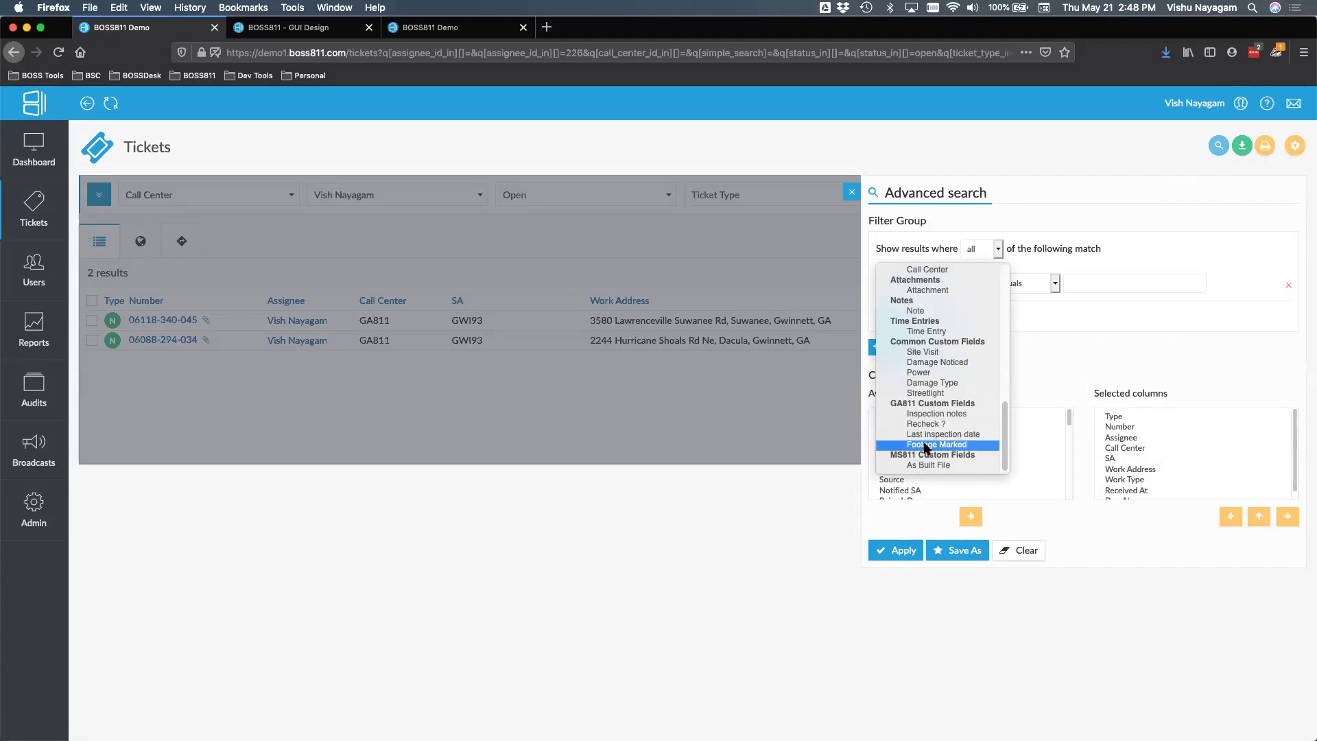
left_click(923, 353)
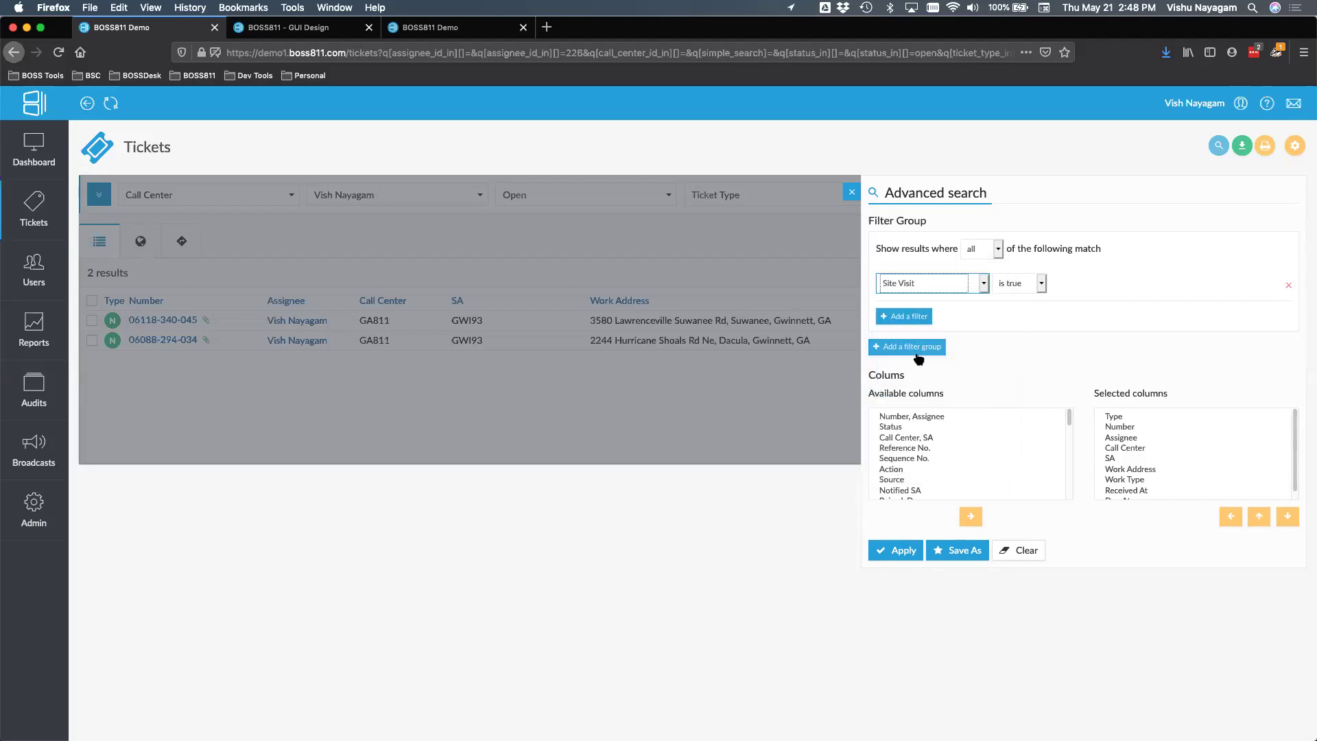
- Highlight Recheck ? among the search's available custom field columns and apply the advanced search
left_click_drag(1068, 419, 1067, 503)
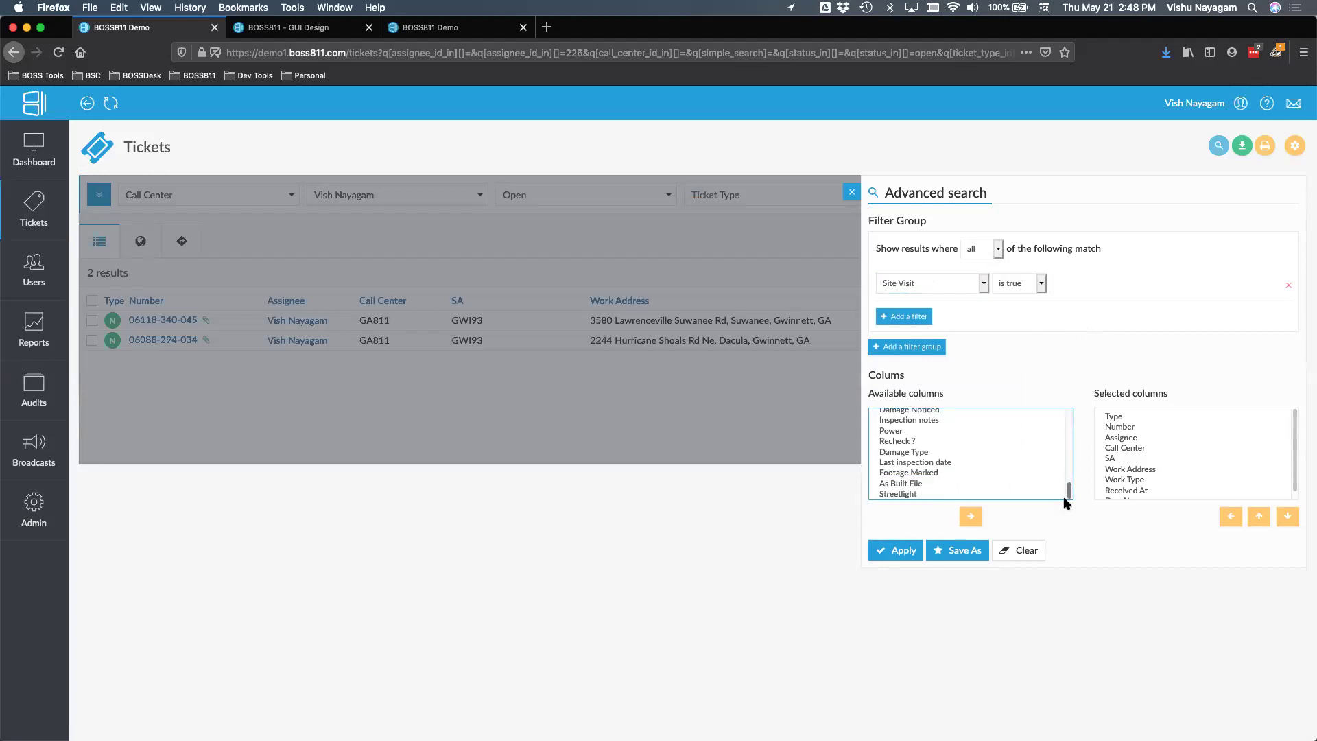
left_click(906, 464)
left_click(920, 442)
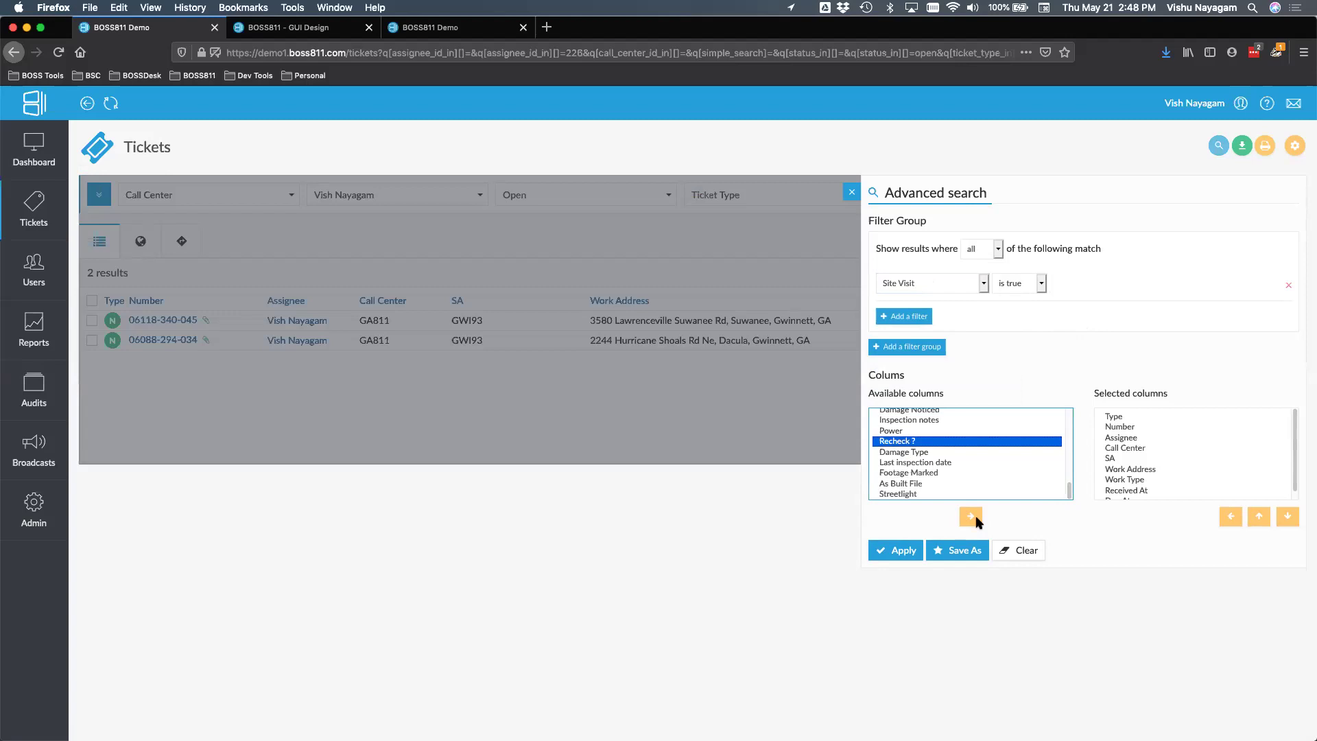
left_click(897, 548)
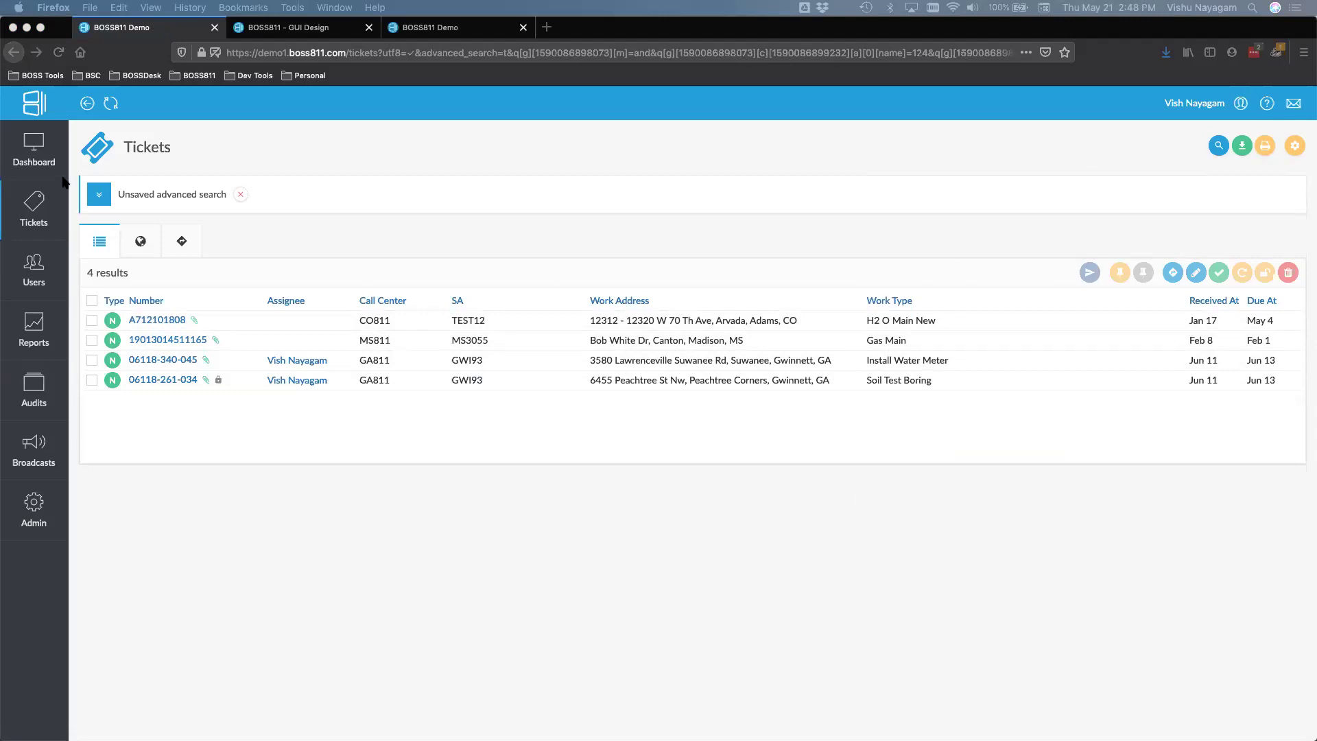
- Add a Number of Tickets widget to the dashboard and bring the new widget into view
left_click(41, 166)
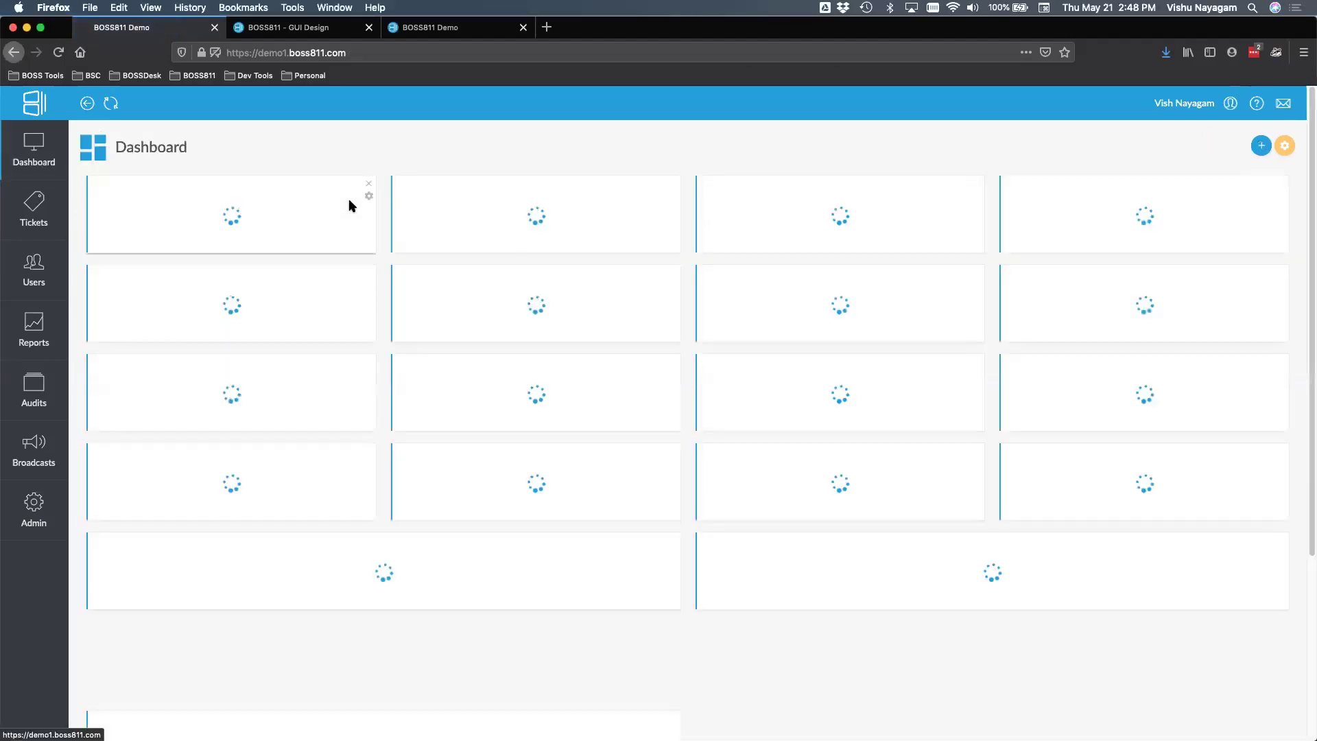
left_click(1261, 145)
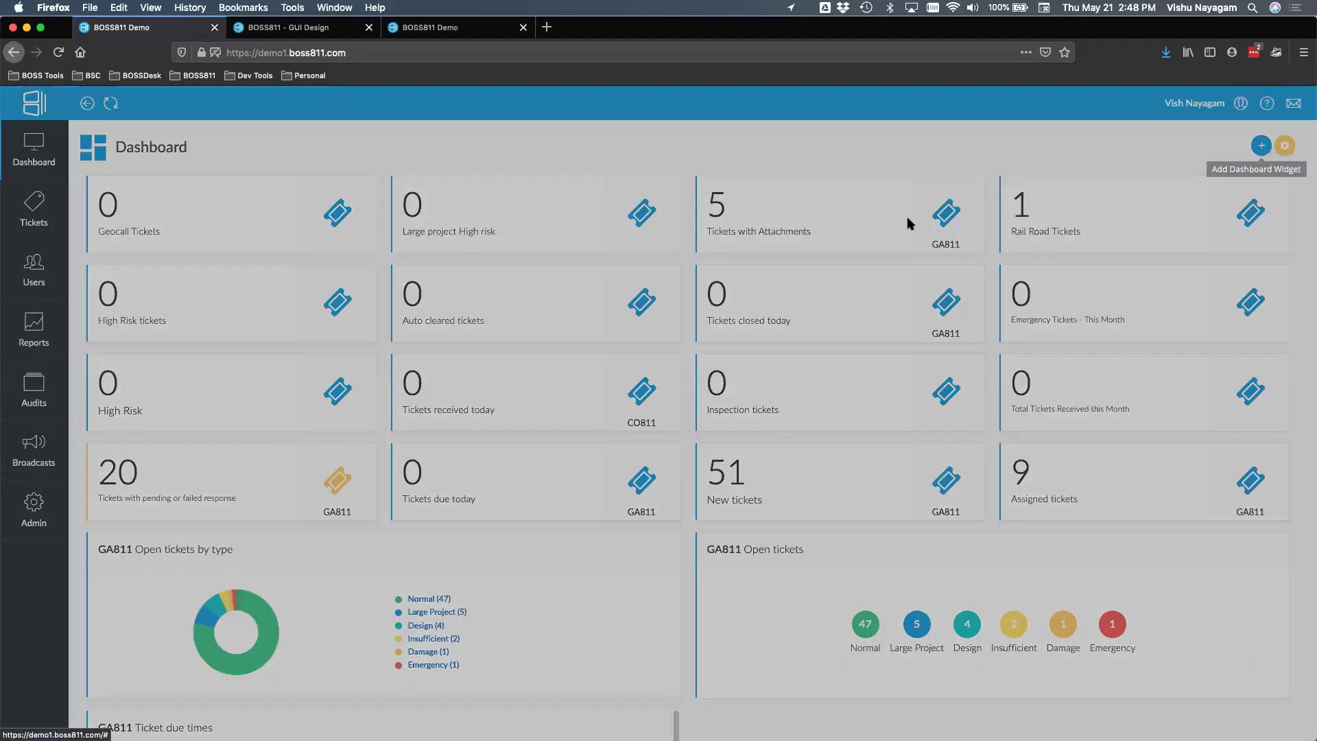
left_click_drag(957, 223, 959, 537)
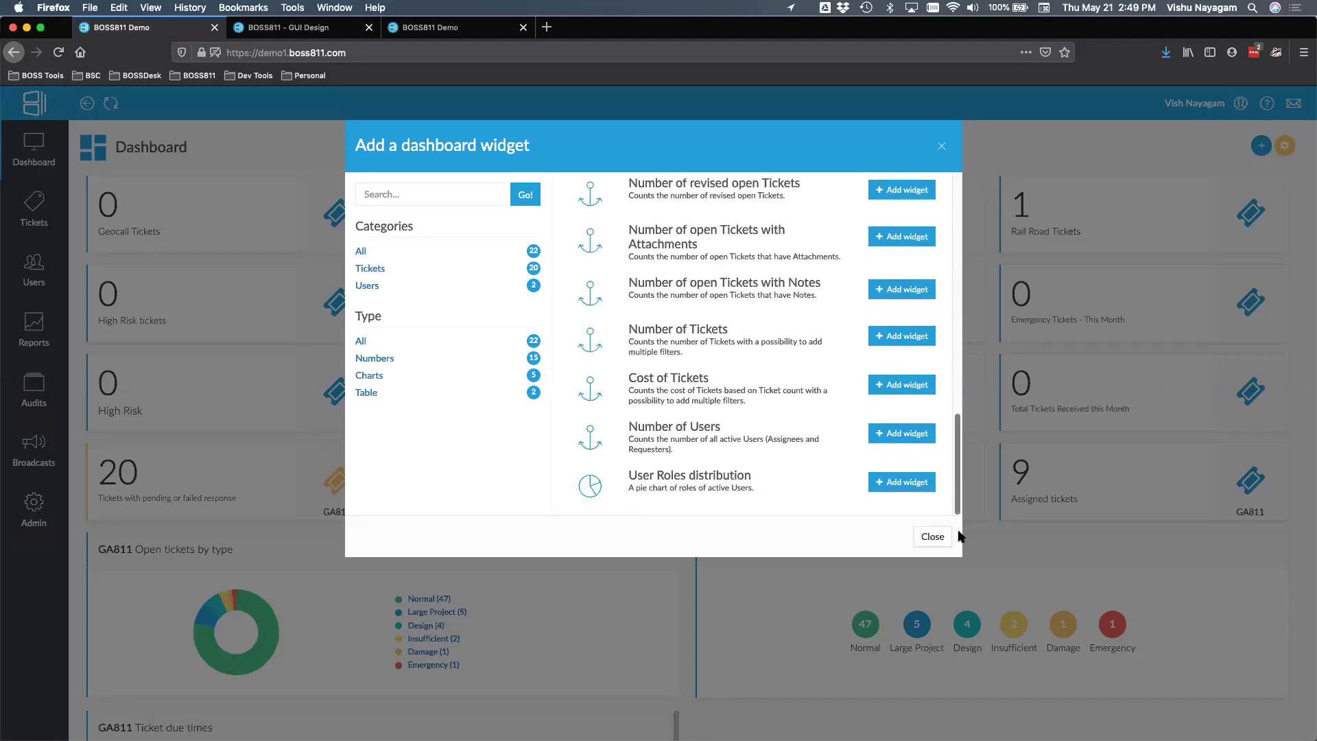
left_click(893, 335)
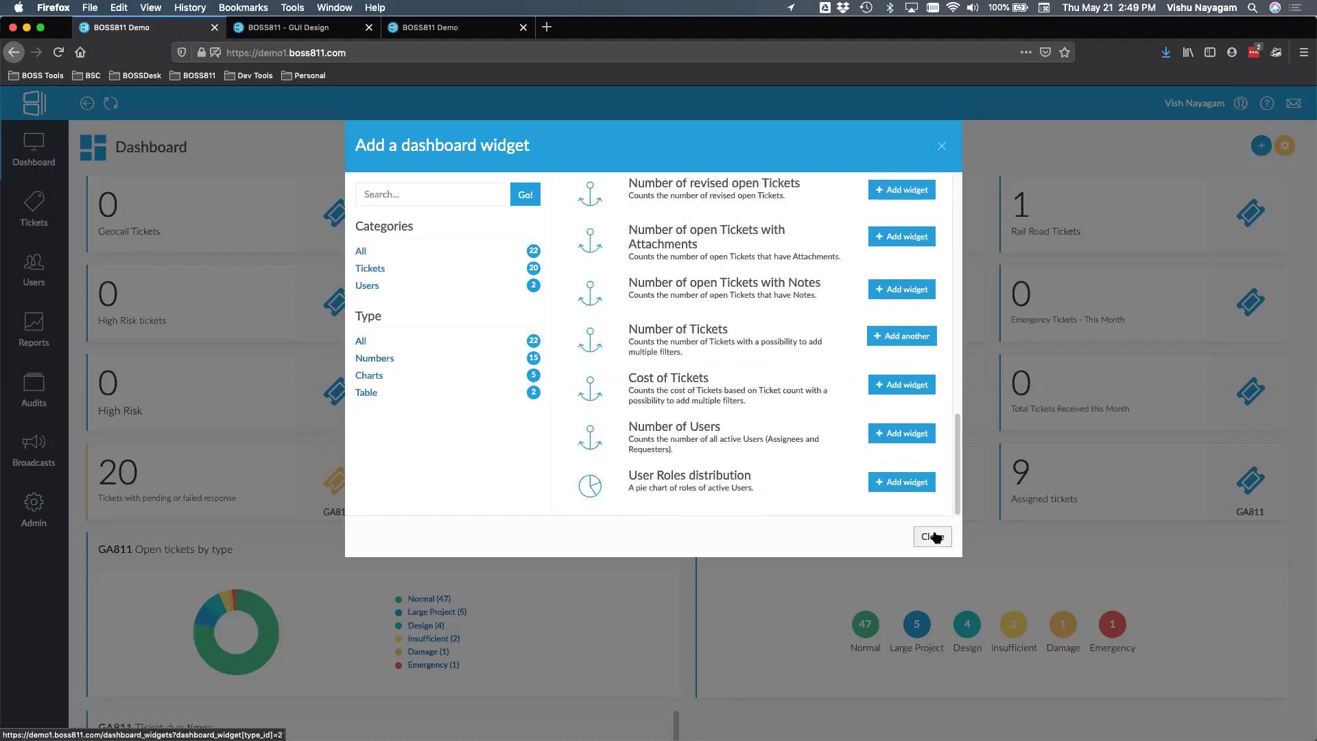
left_click(933, 536)
scroll(663, 598, "down", 5)
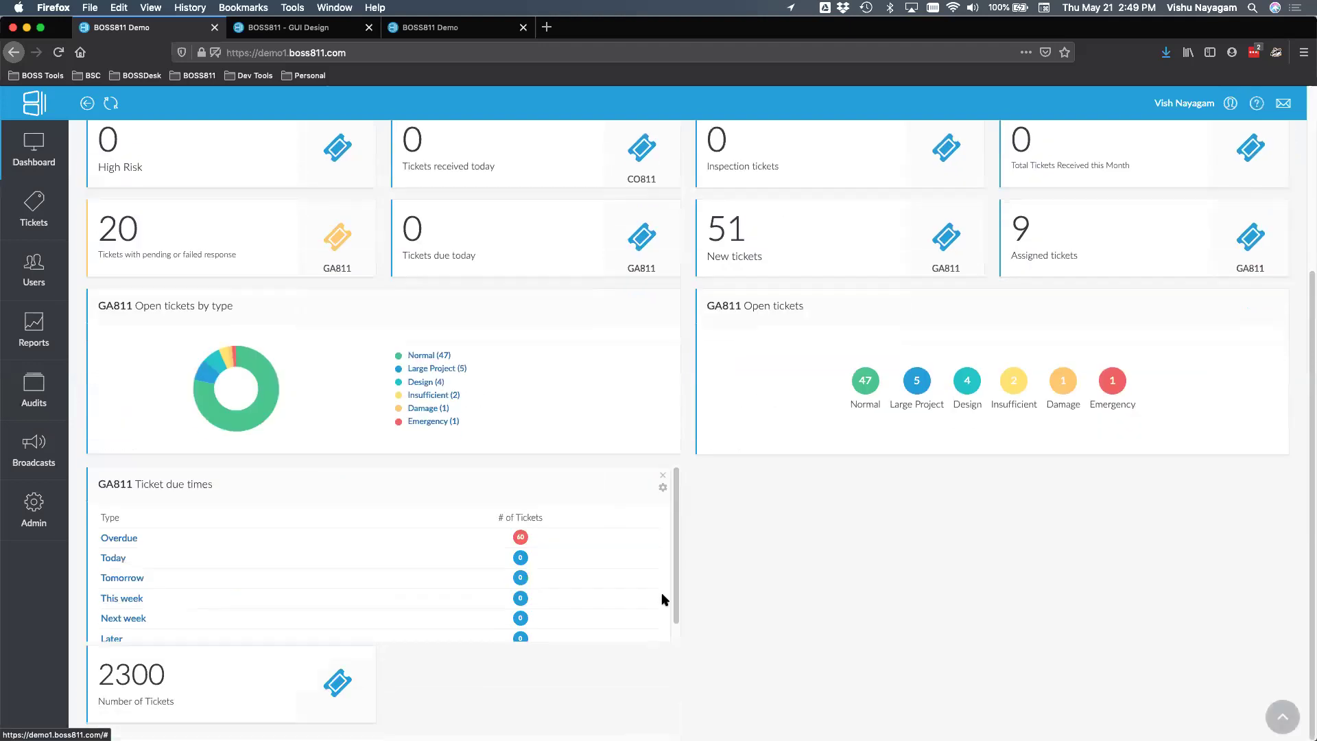
- Move the Number of Tickets widget up below Tickets closed today and filter it to custom field Damage Type is Hit Pole
left_click_drag(319, 677, 976, 220)
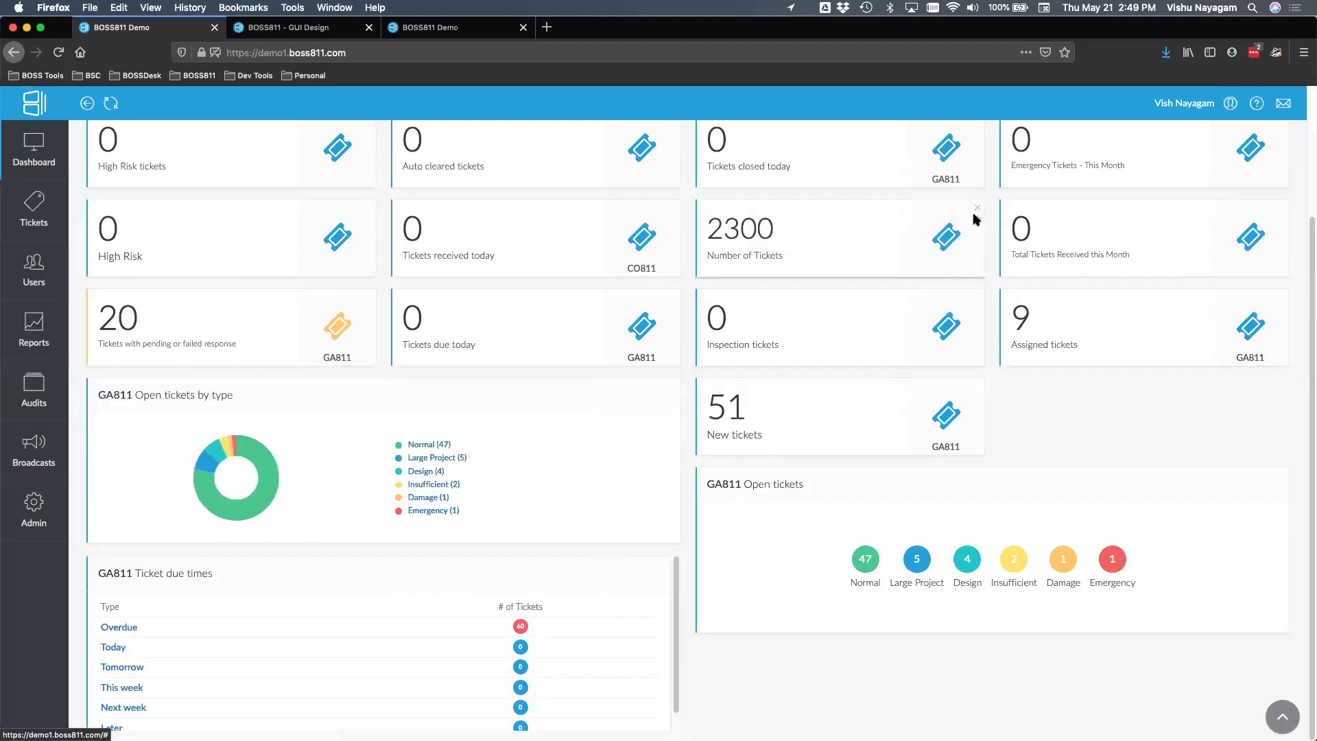
left_click(976, 208)
left_click(574, 585)
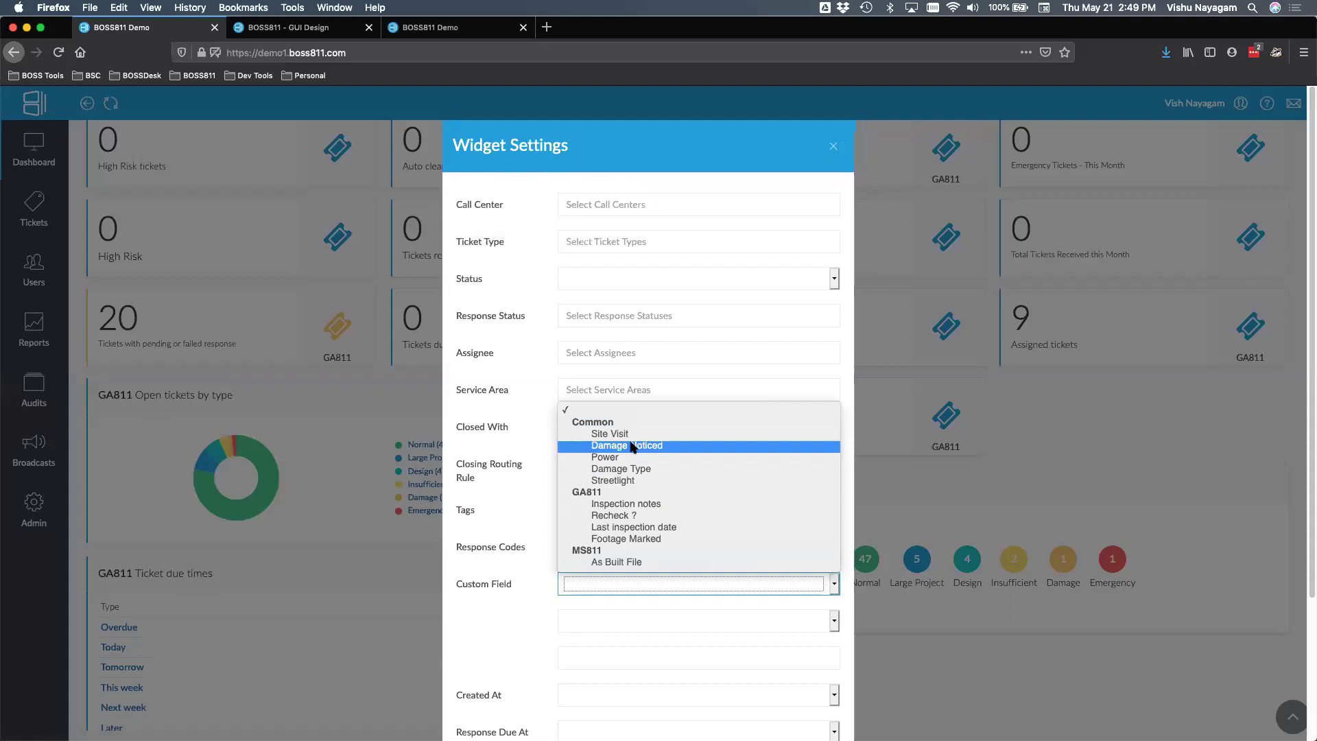
left_click(625, 468)
left_click(605, 658)
scroll(605, 658, "down", 3)
left_click(569, 537)
left_click(568, 520)
left_click(606, 555)
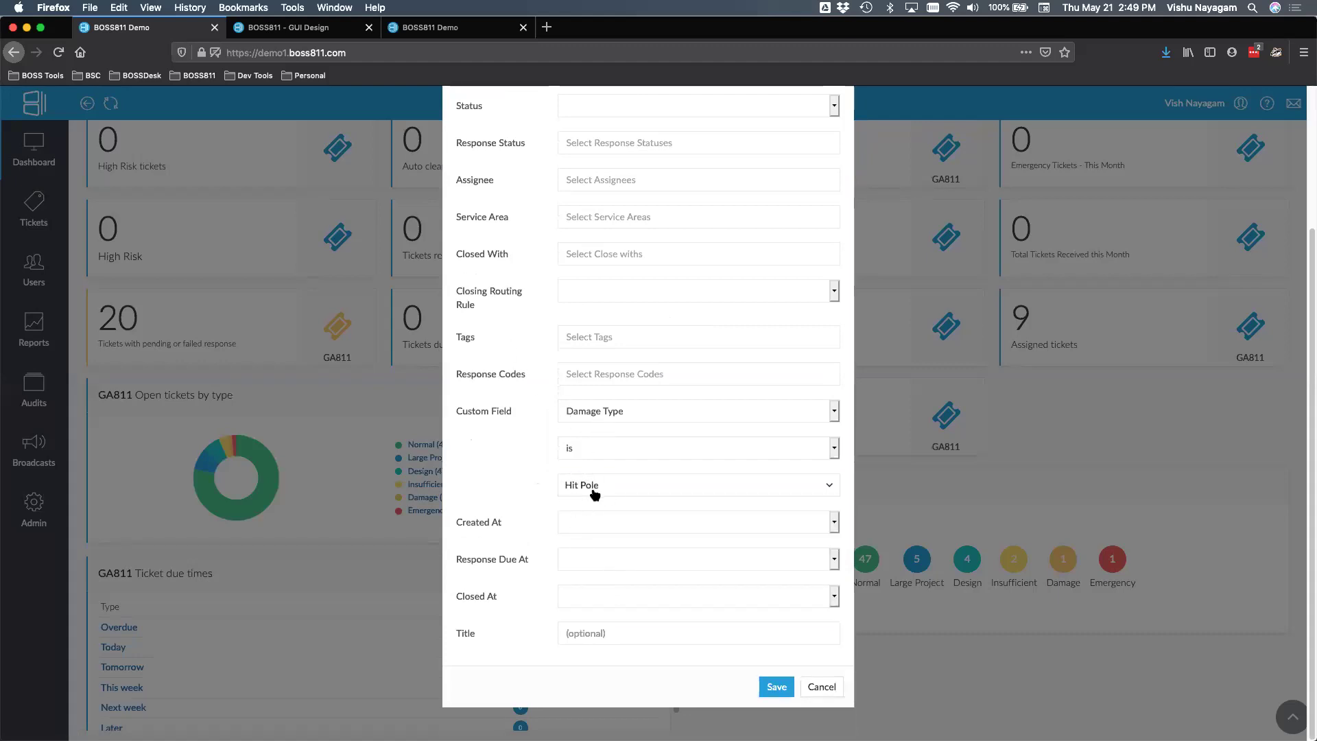
- Title the widget Damage Ticket - Hit Pole and save its settings
left_click(591, 634)
type("Damage Ticket - H")
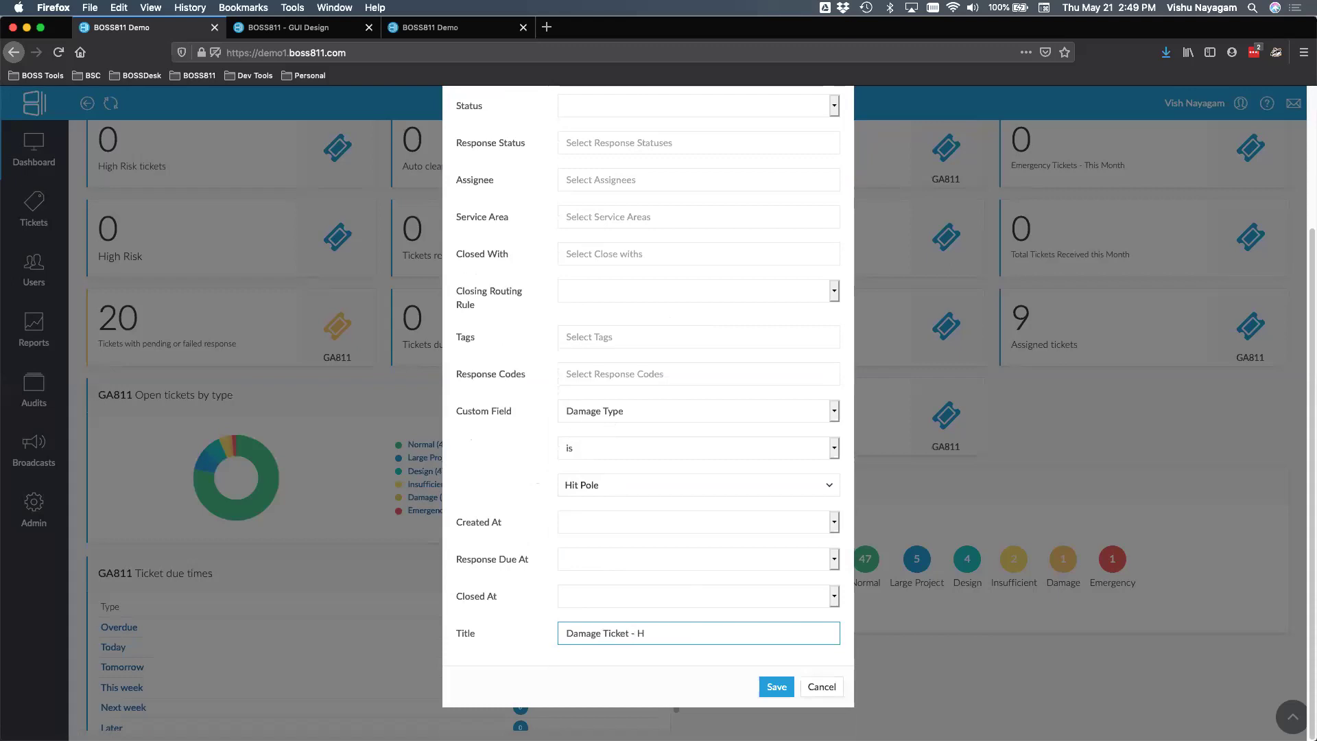
type("Pole")
left_click(777, 686)
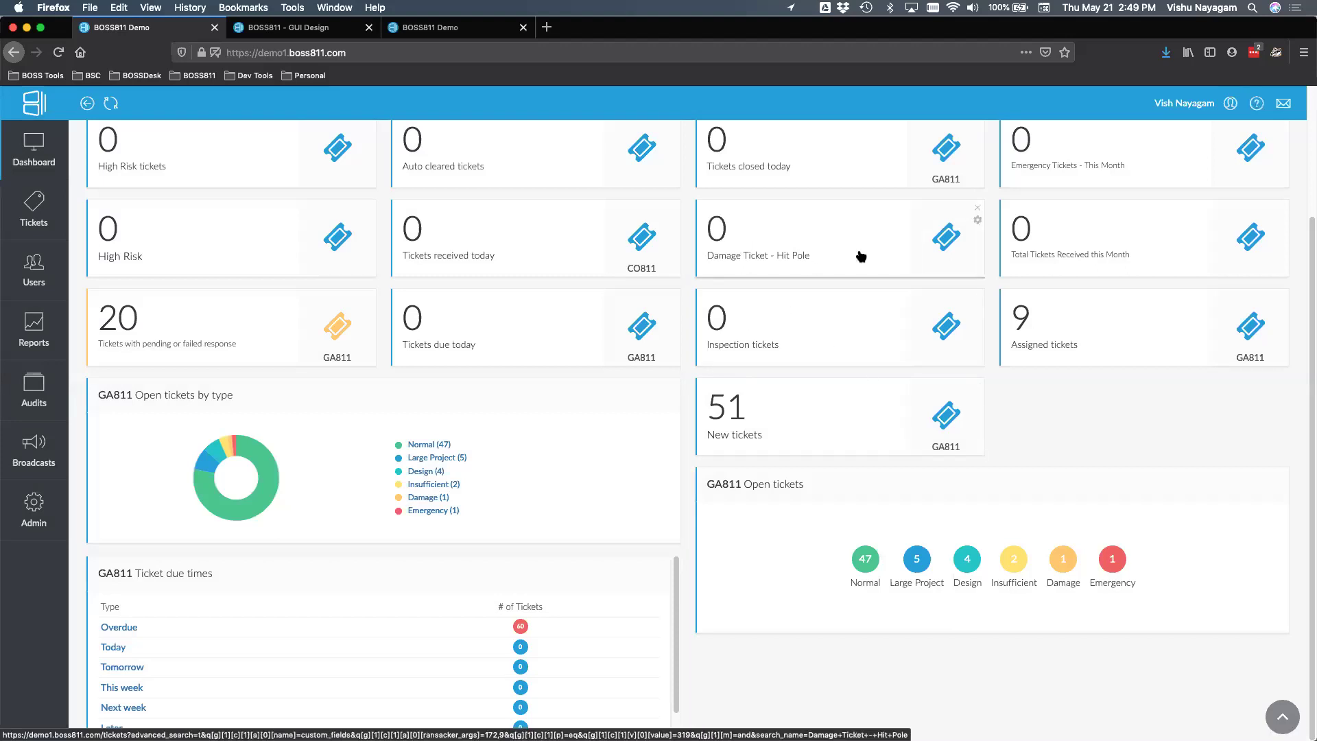
- Open the tickets behind the Damage Ticket - Hit Pole widget and clear that search to list all tickets
left_click(770, 234)
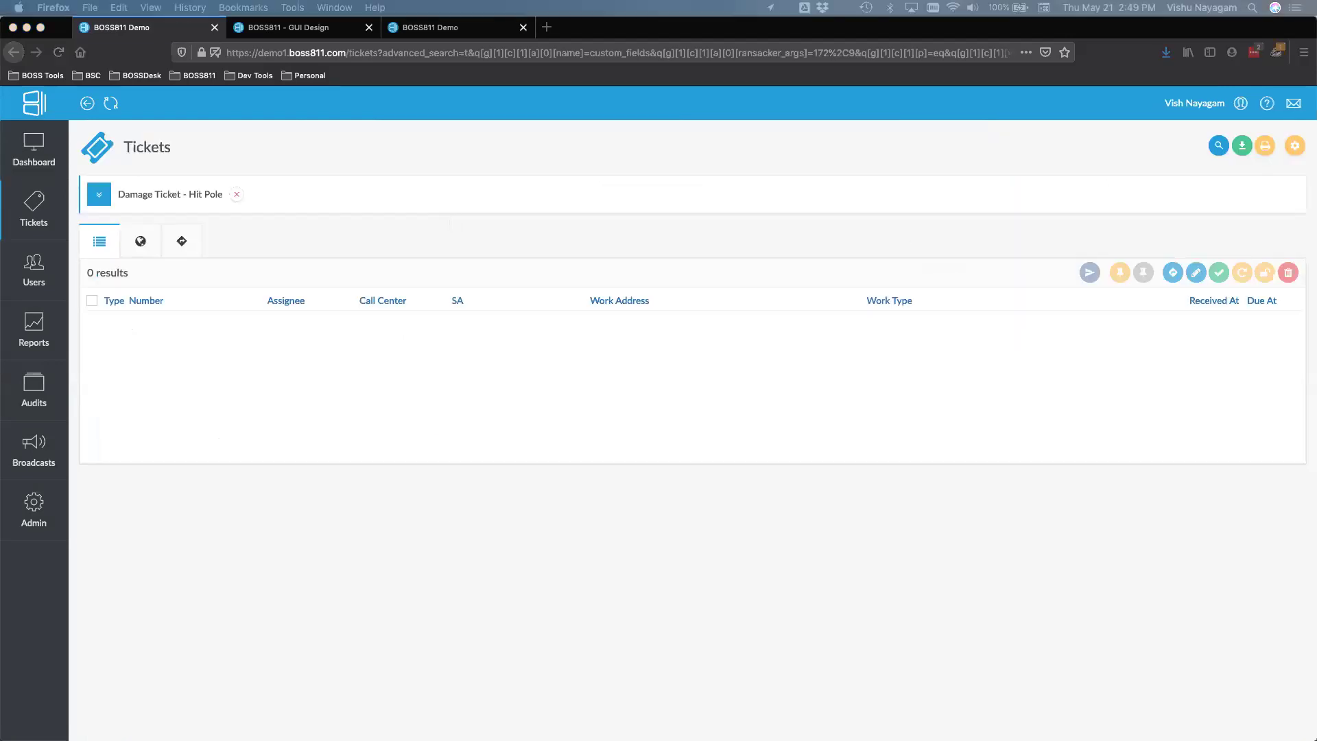
left_click(1106, 159)
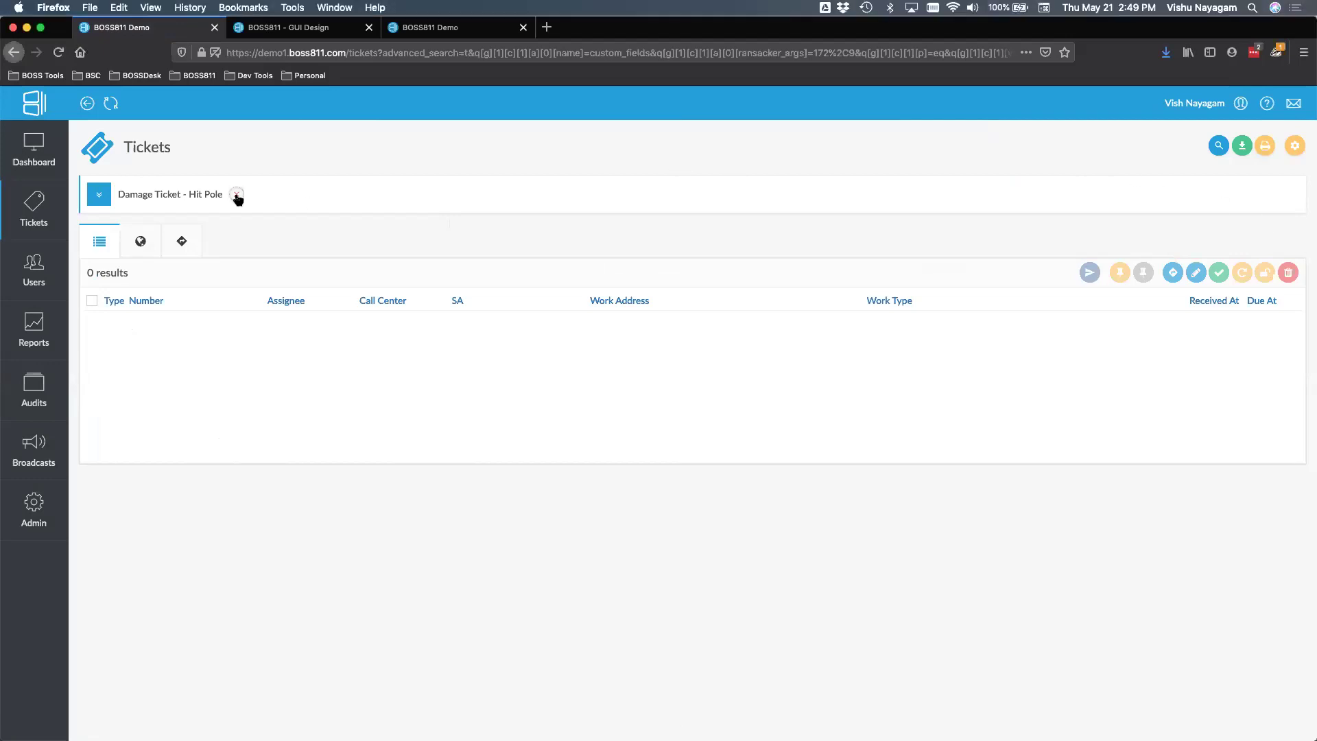
left_click(45, 212)
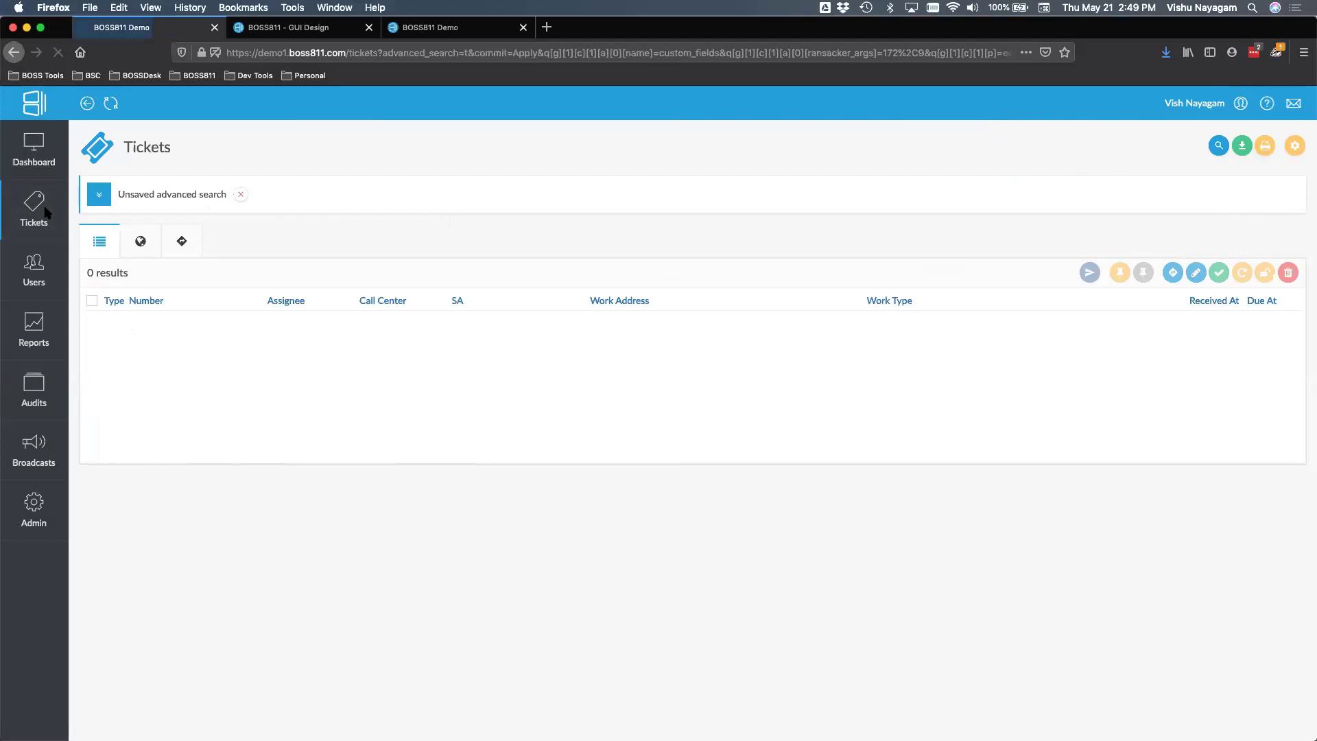
left_click(241, 196)
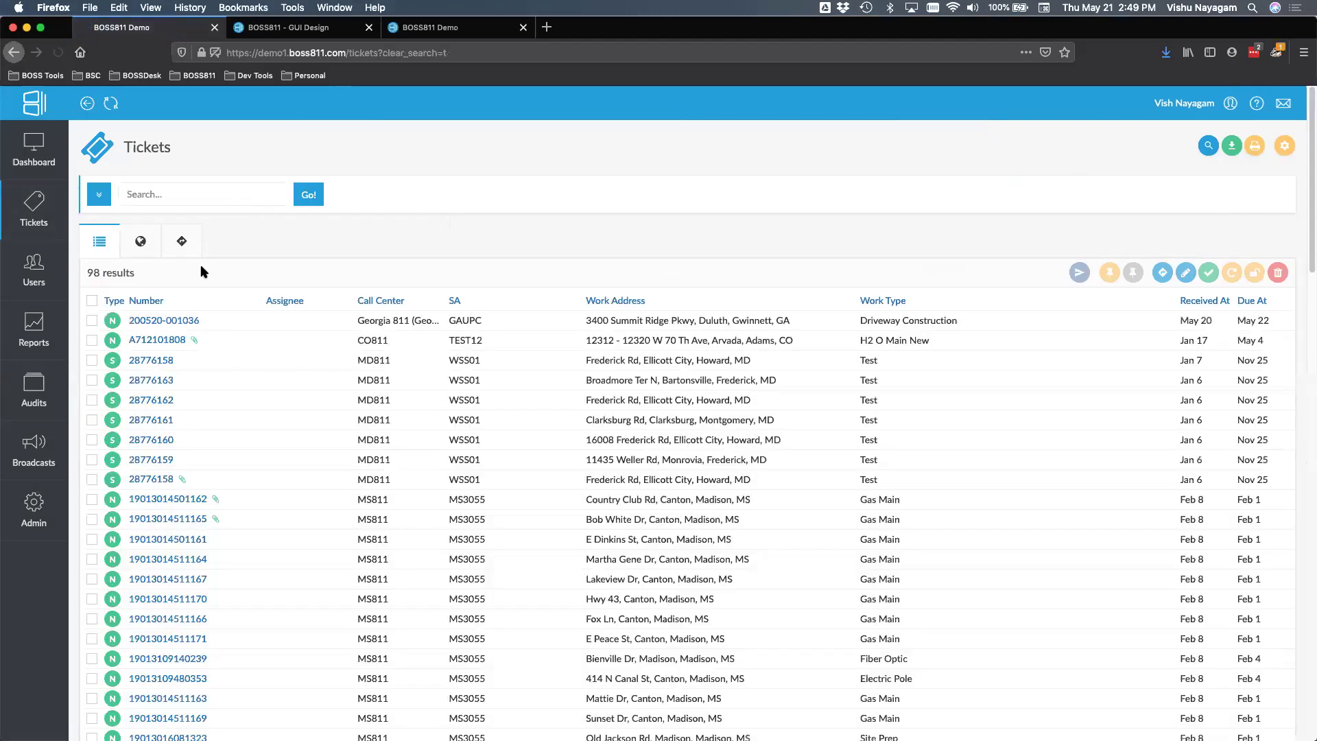
- Open the Driveway Construction ticket and look at its work area map and the map layers option
left_click(164, 322)
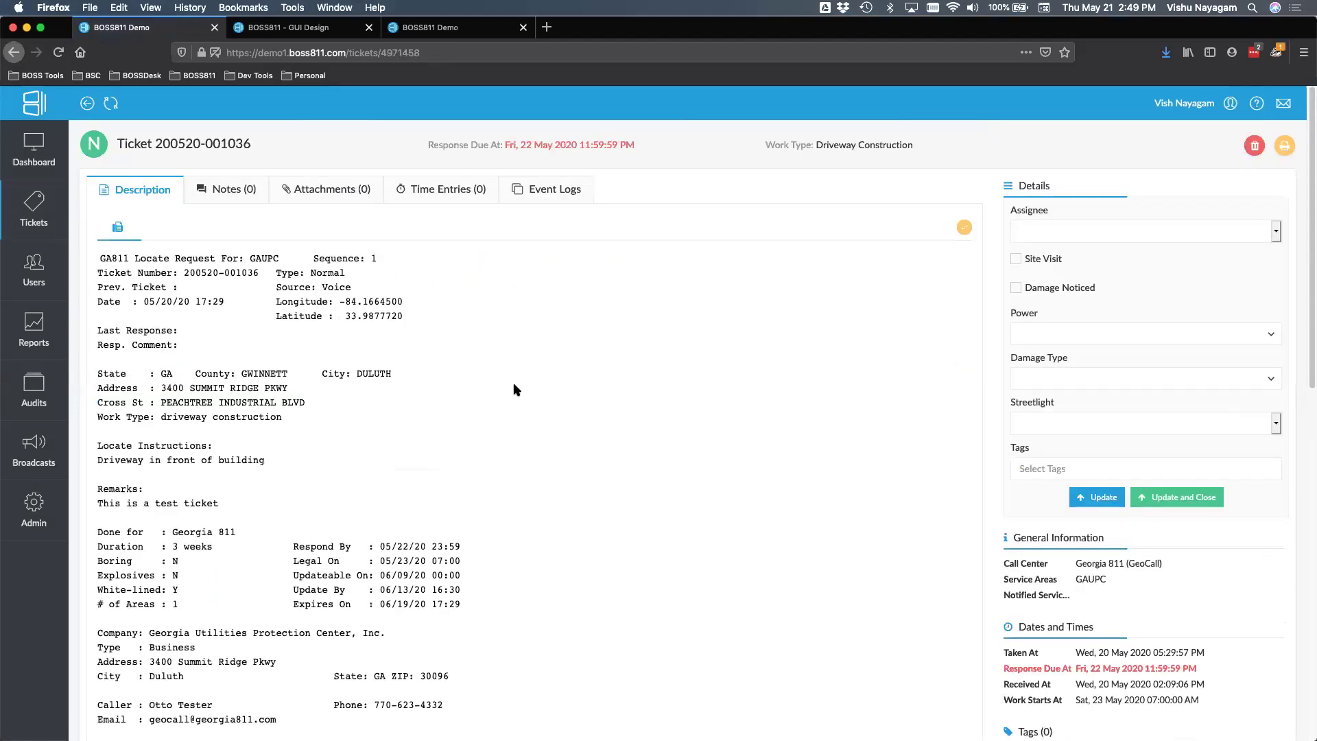
scroll(513, 381, "down", 10)
scroll(514, 385, "down", 2)
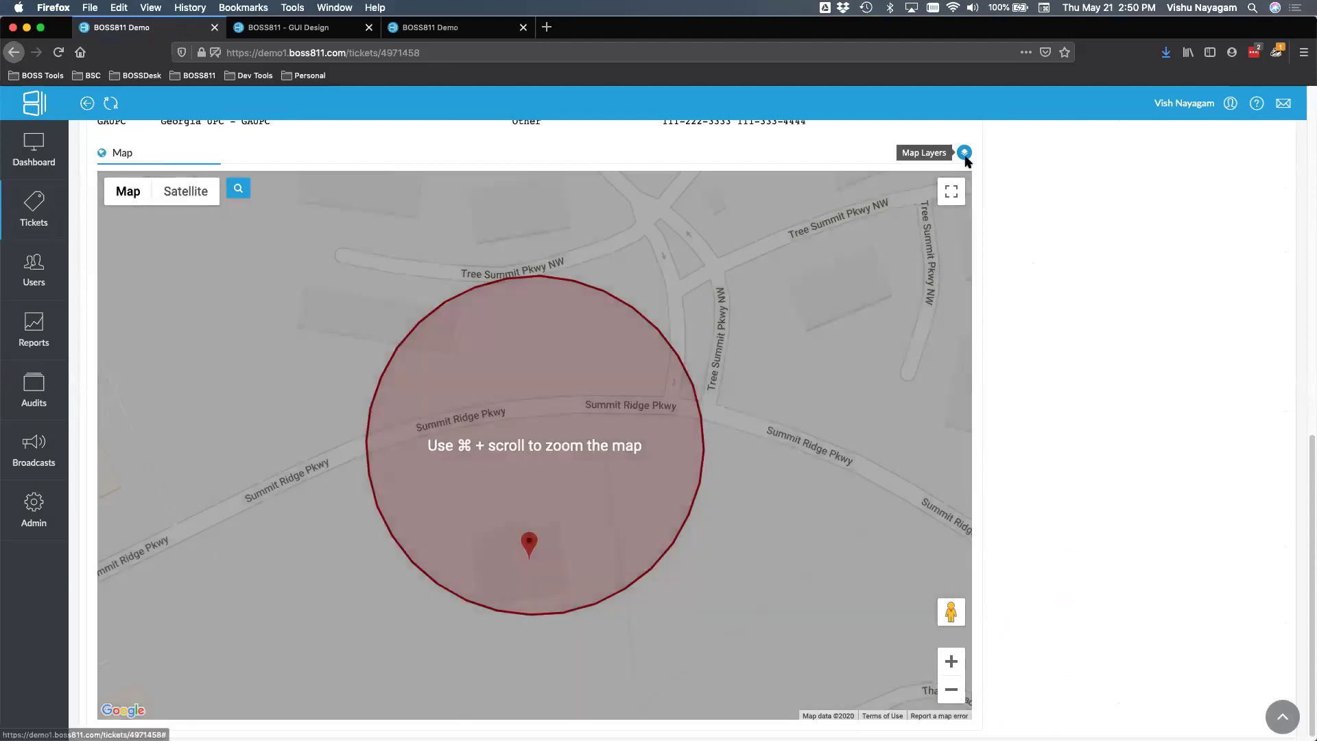
left_click(965, 152)
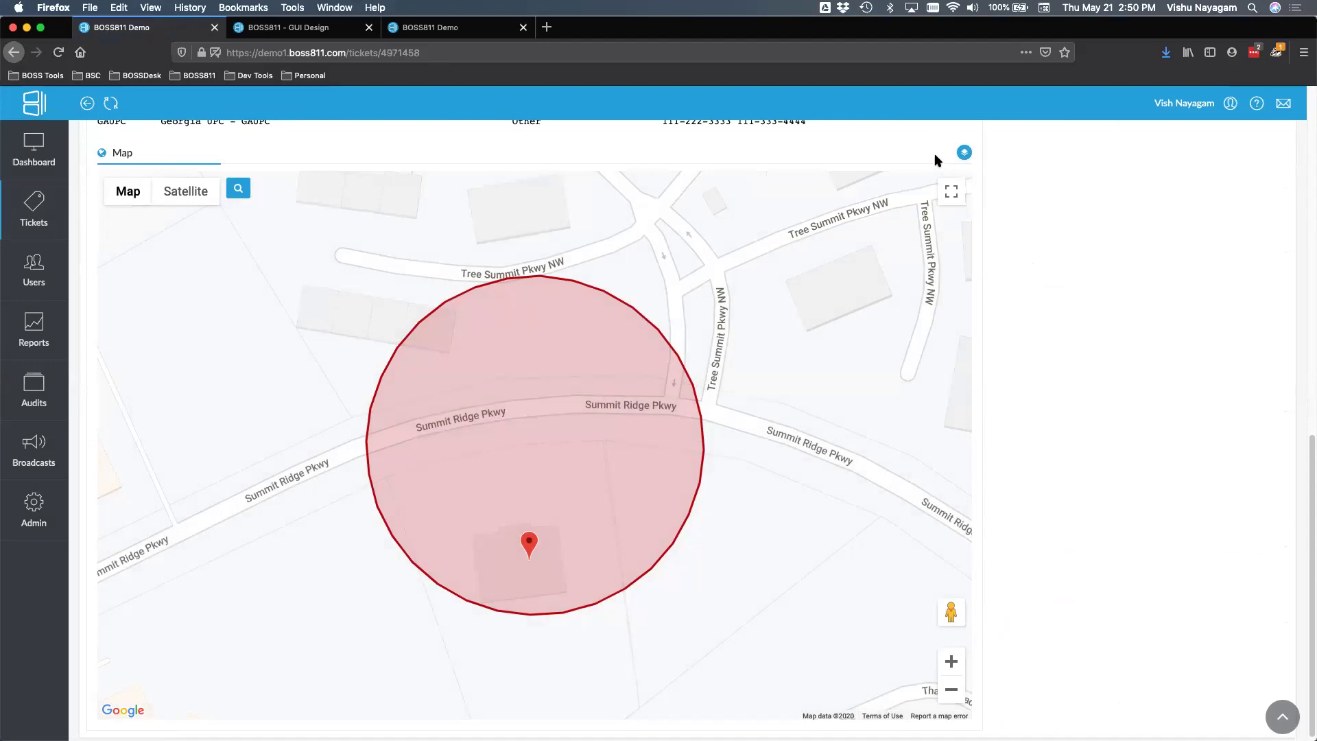
mouse_move(117, 192)
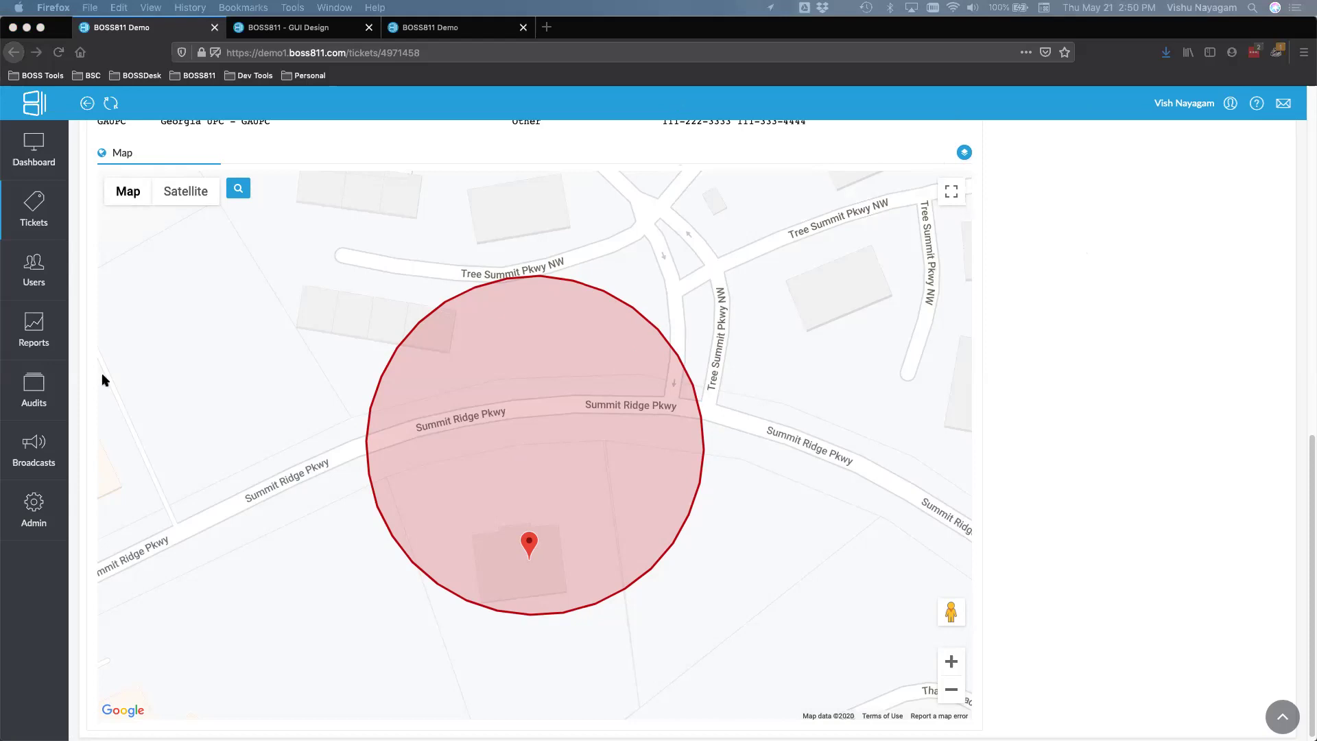
- Open the routing rules in the admin settings and show those for the GA811 call center
left_click(38, 525)
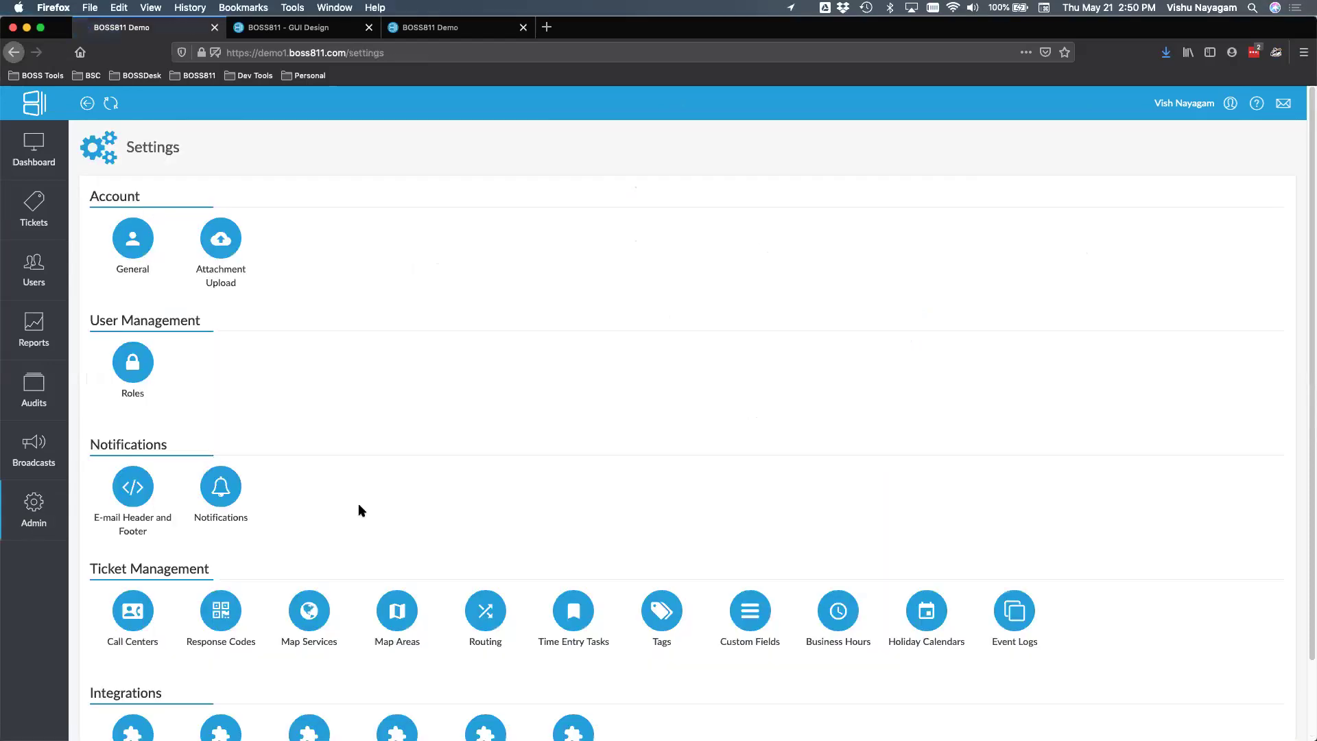
left_click(487, 613)
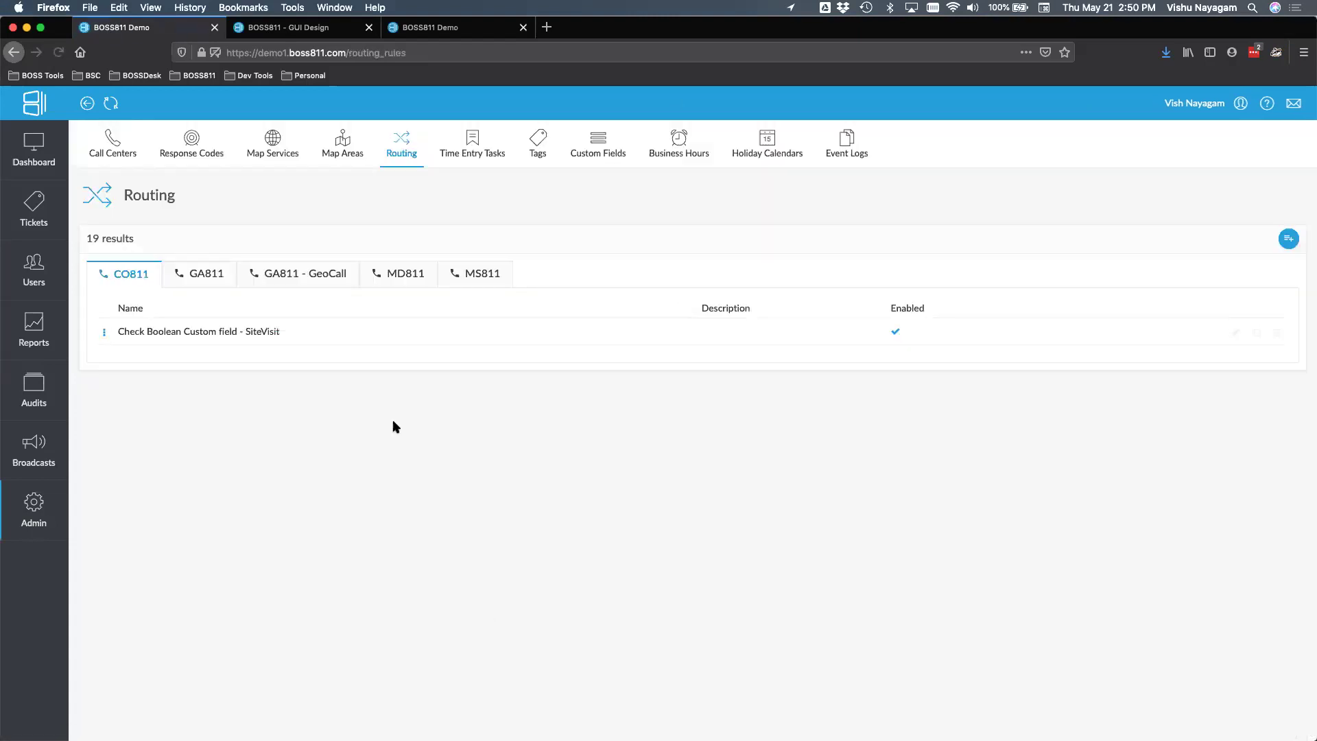
left_click(216, 280)
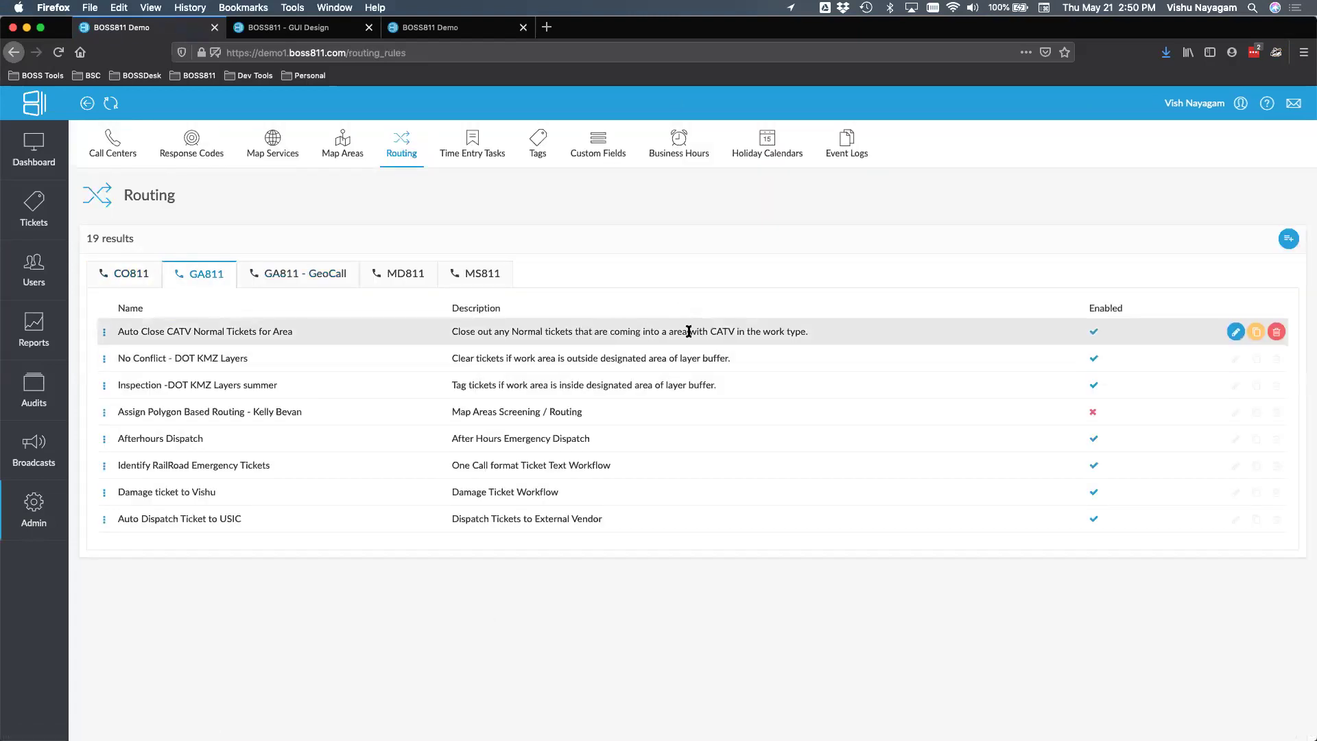
- Highlight the descriptions of the CATV auto close and No Conflict rules, plus Areas Screening in the polygon based routing rule
triple_click(720, 332)
left_click(721, 332)
triple_click(720, 332)
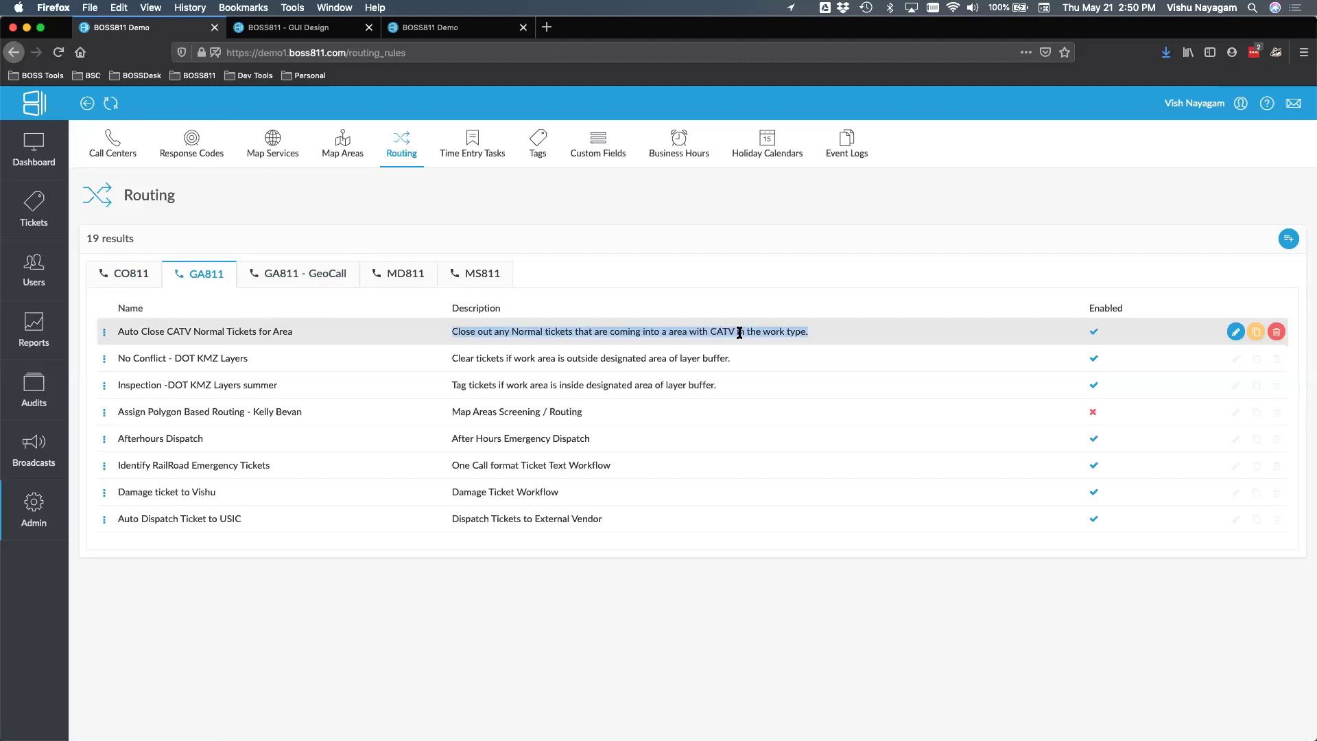
triple_click(665, 358)
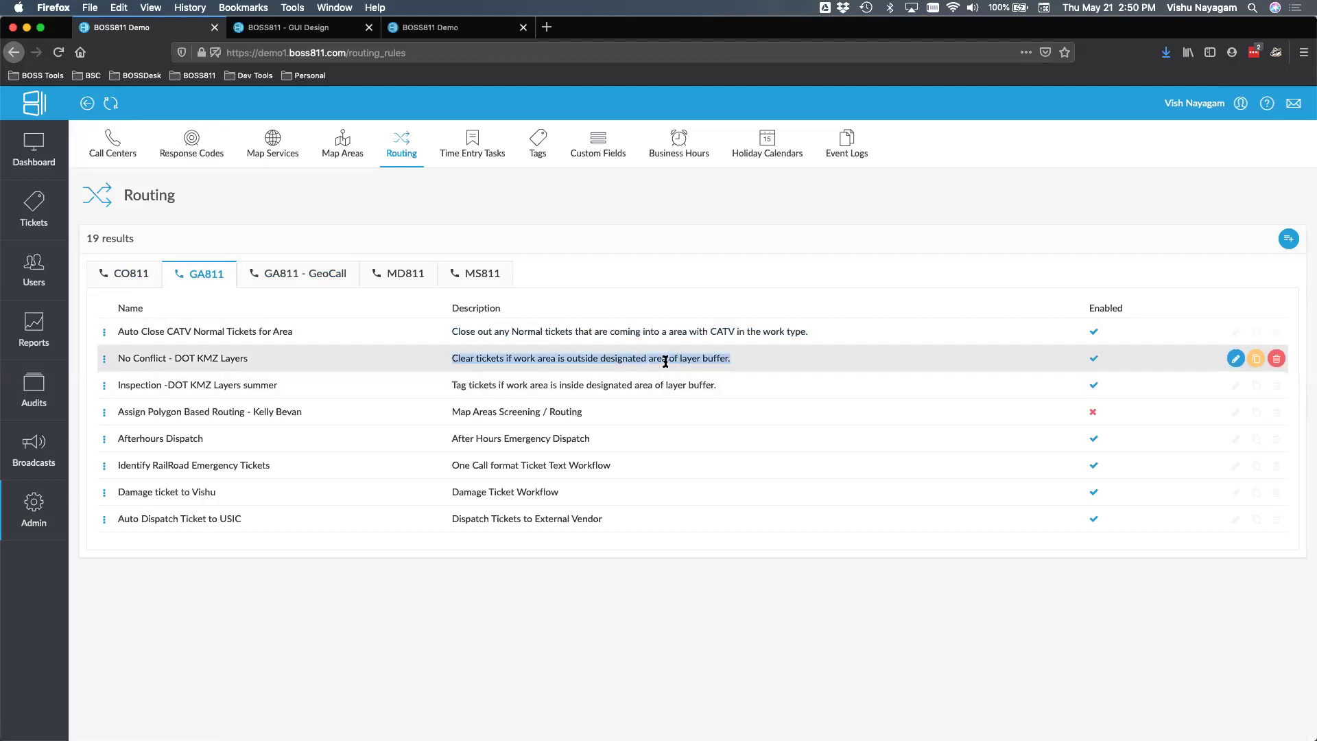
left_click_drag(541, 412, 473, 411)
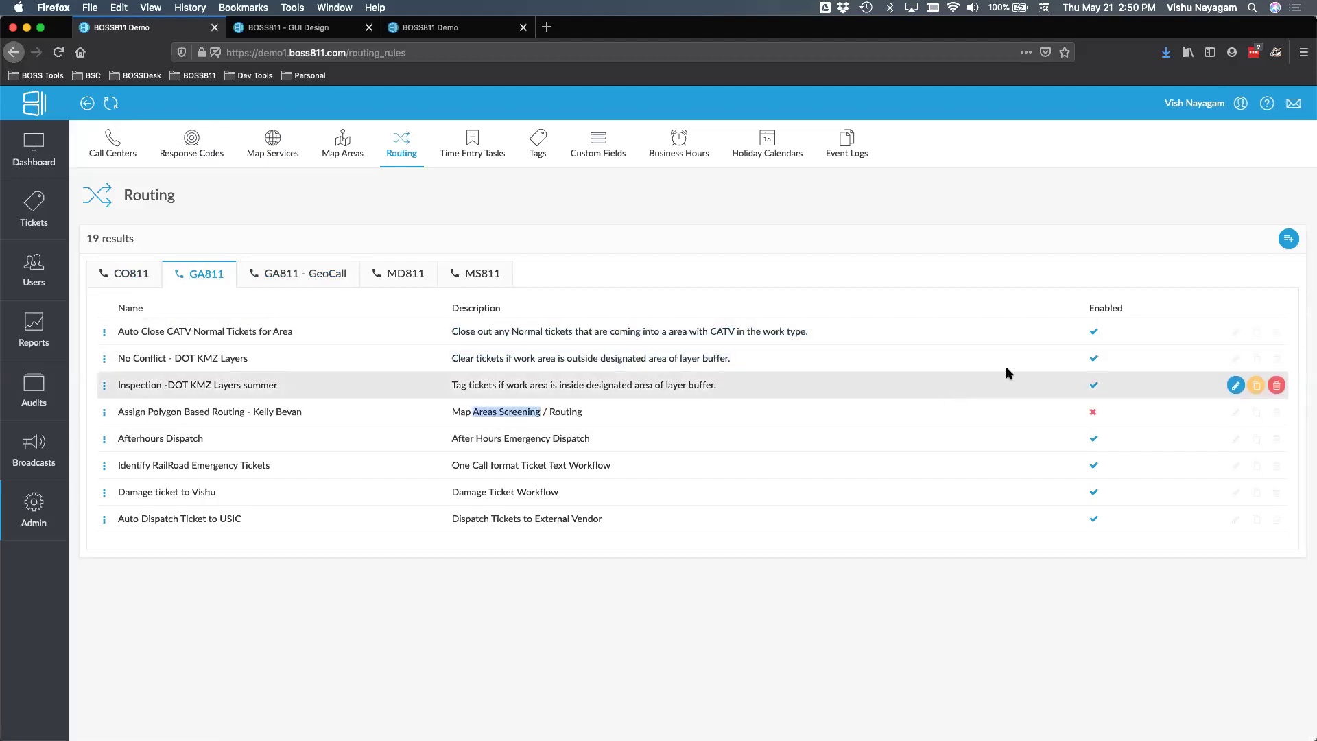
- Edit the Auto Close CATV Normal Tickets for Area rule so its first condition is One Call format contains Normal
left_click(1235, 331)
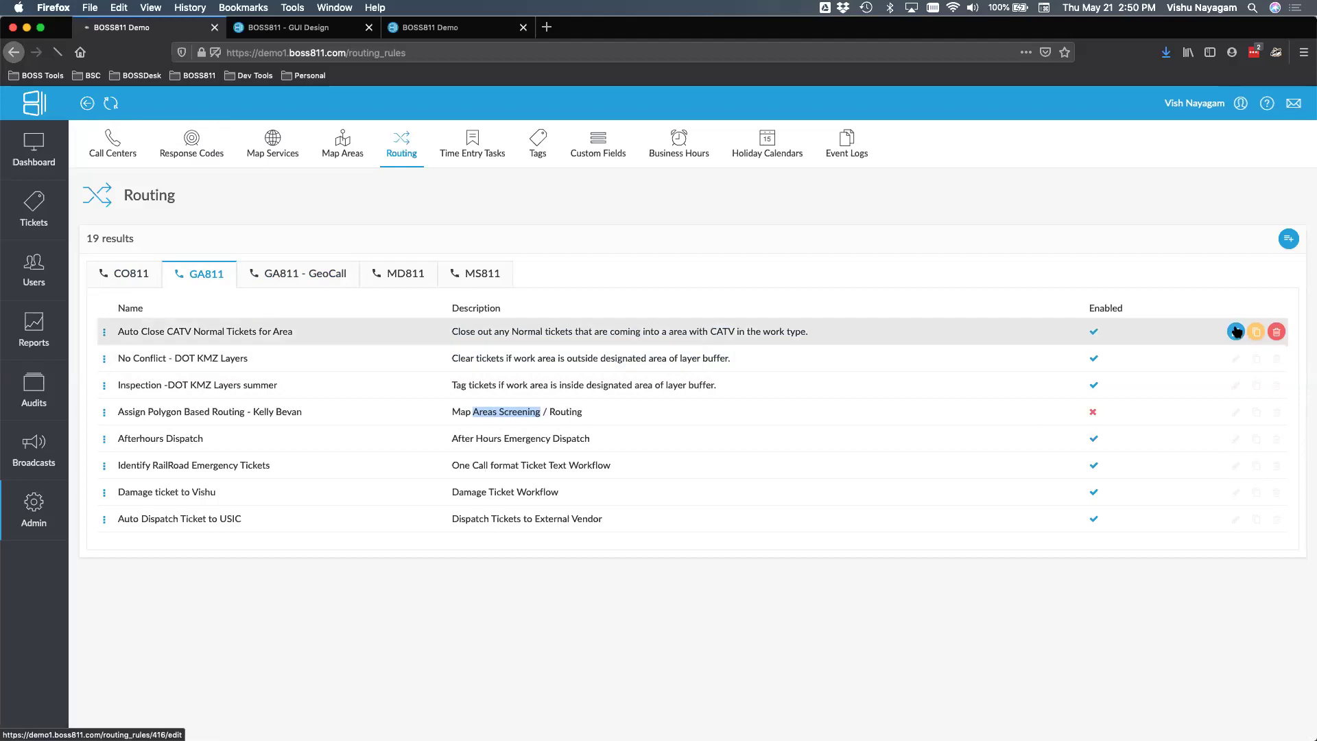
left_click(606, 515)
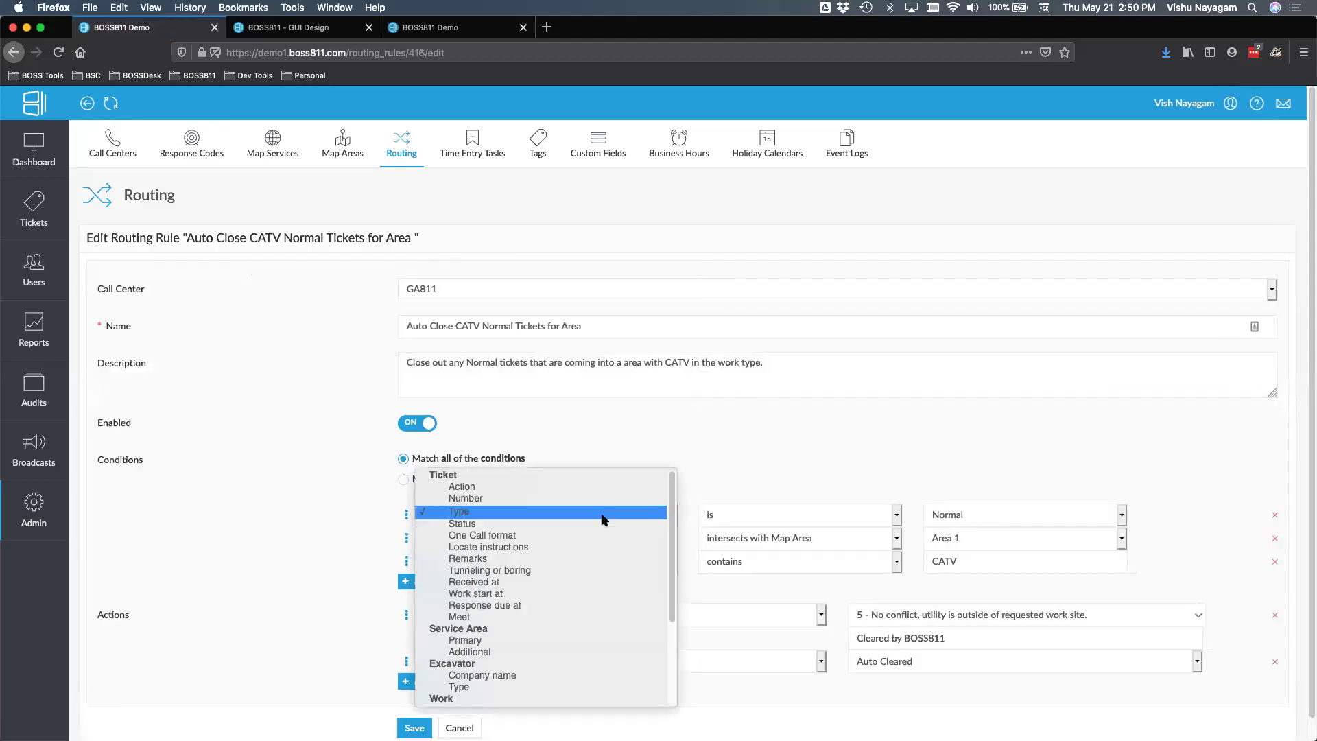
scroll(600, 513, "up", 3)
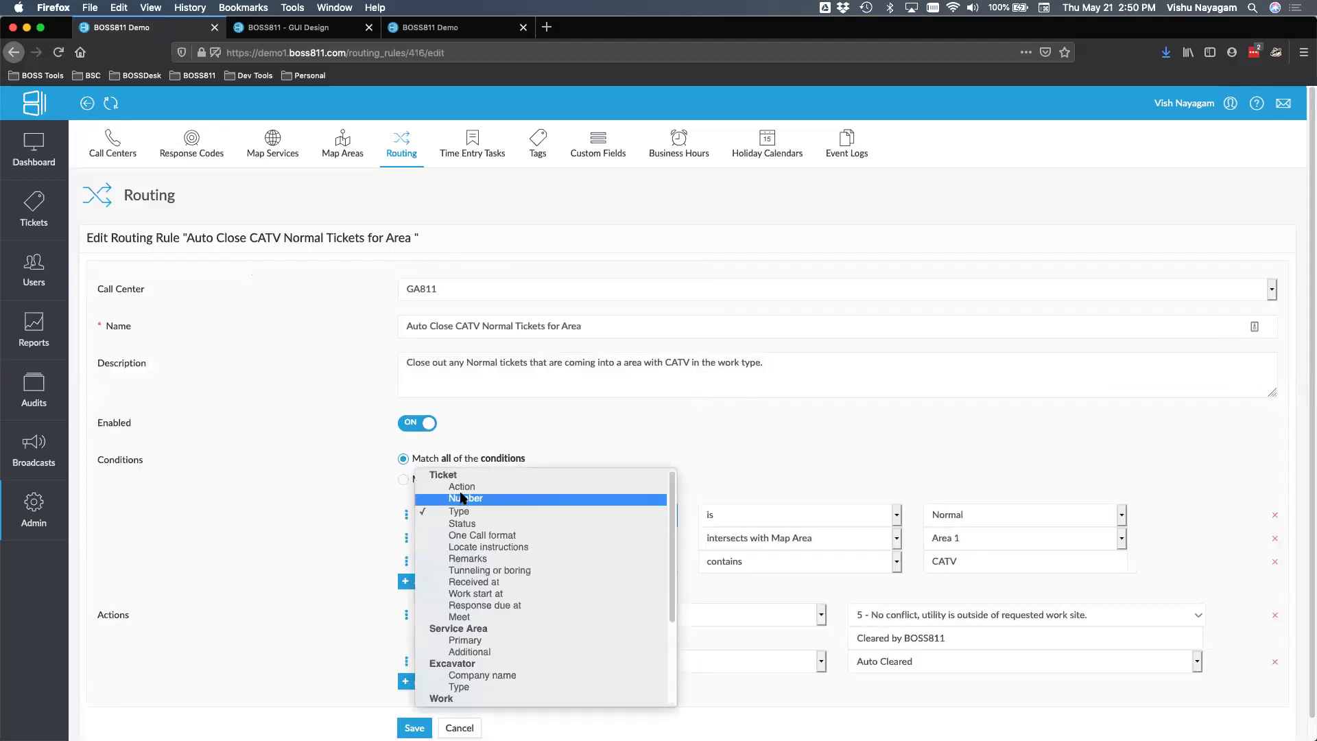
left_click(505, 537)
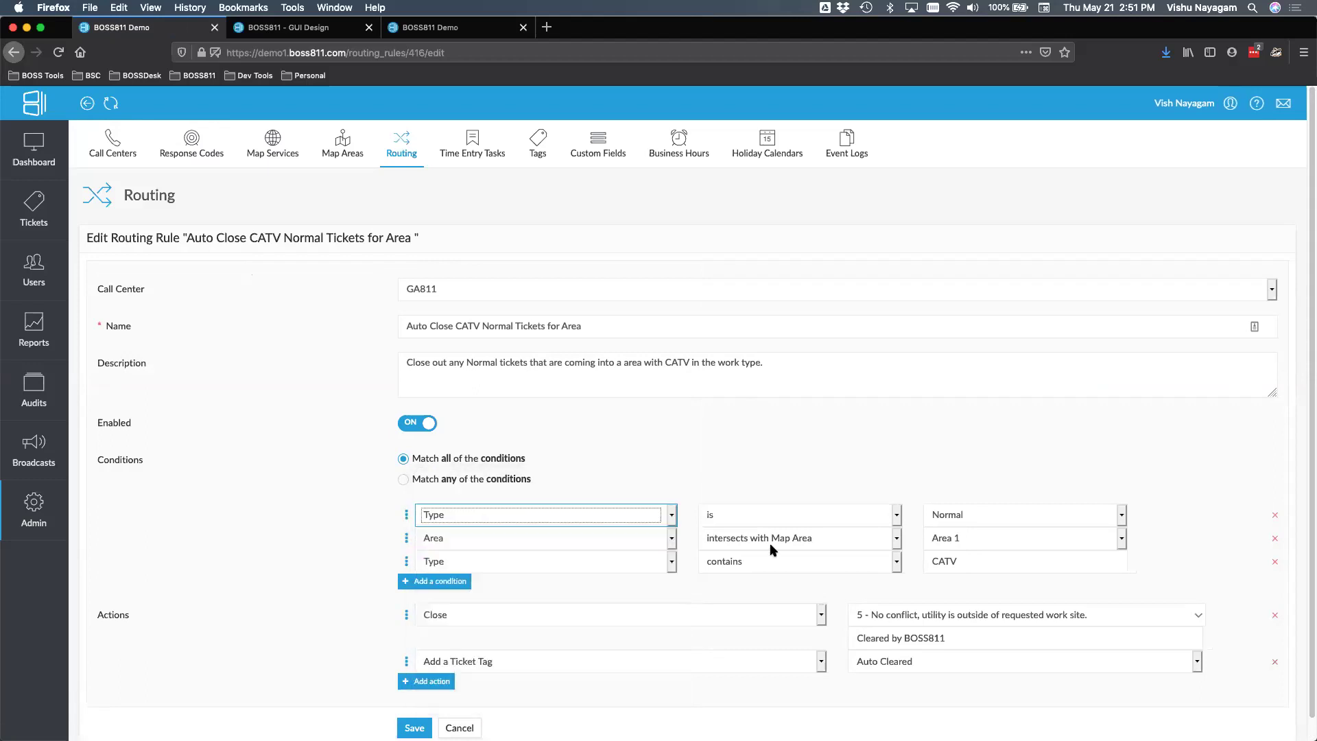
left_click(778, 514)
left_click(778, 511)
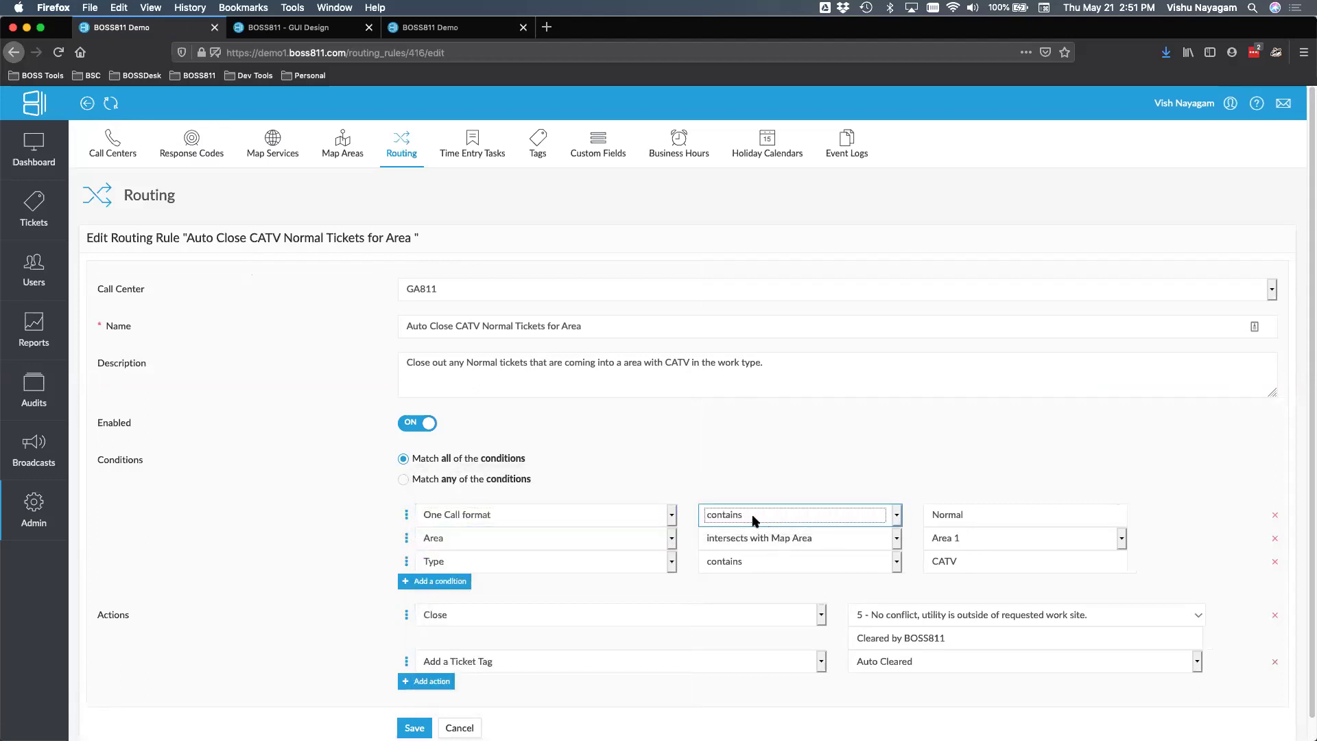
- Examine the ticket, service area, excavator, work and tag fields available for the rule's first condition
left_click(551, 522)
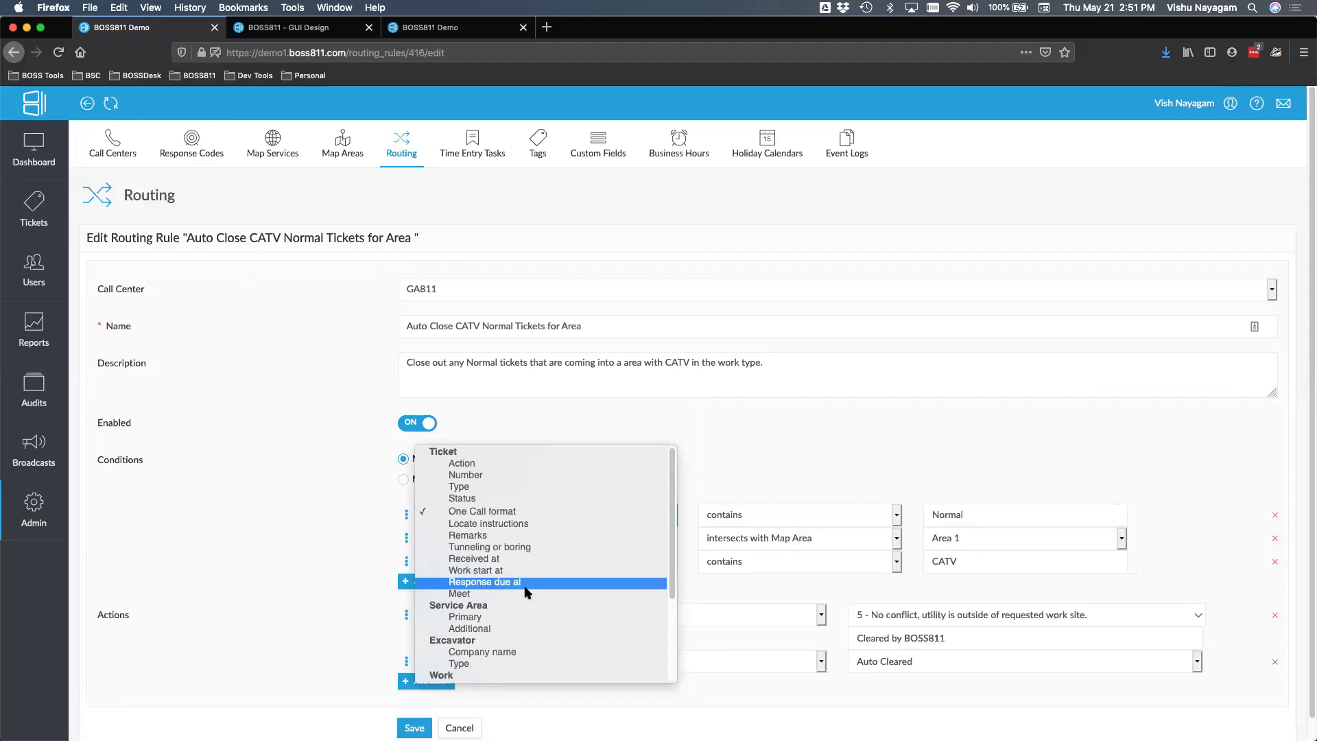
scroll(524, 587, "down", 3)
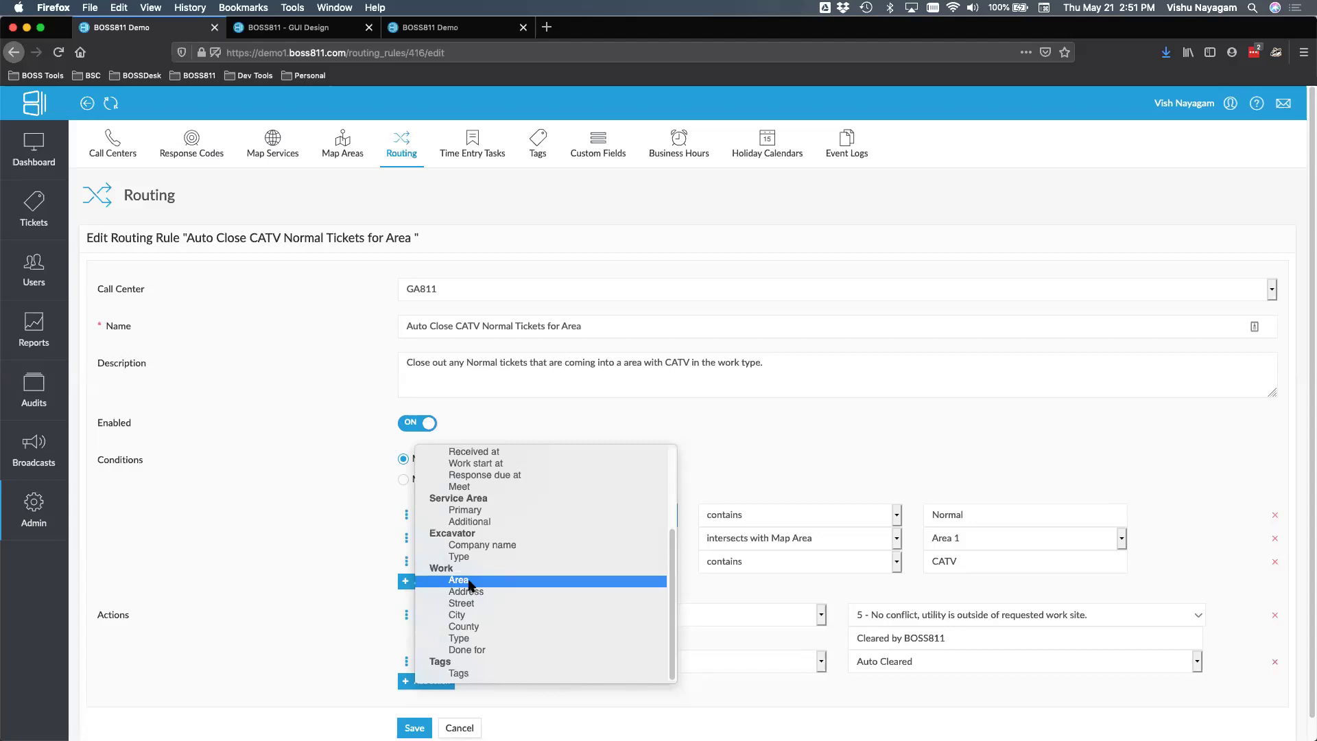
scroll(672, 614, "up", 5)
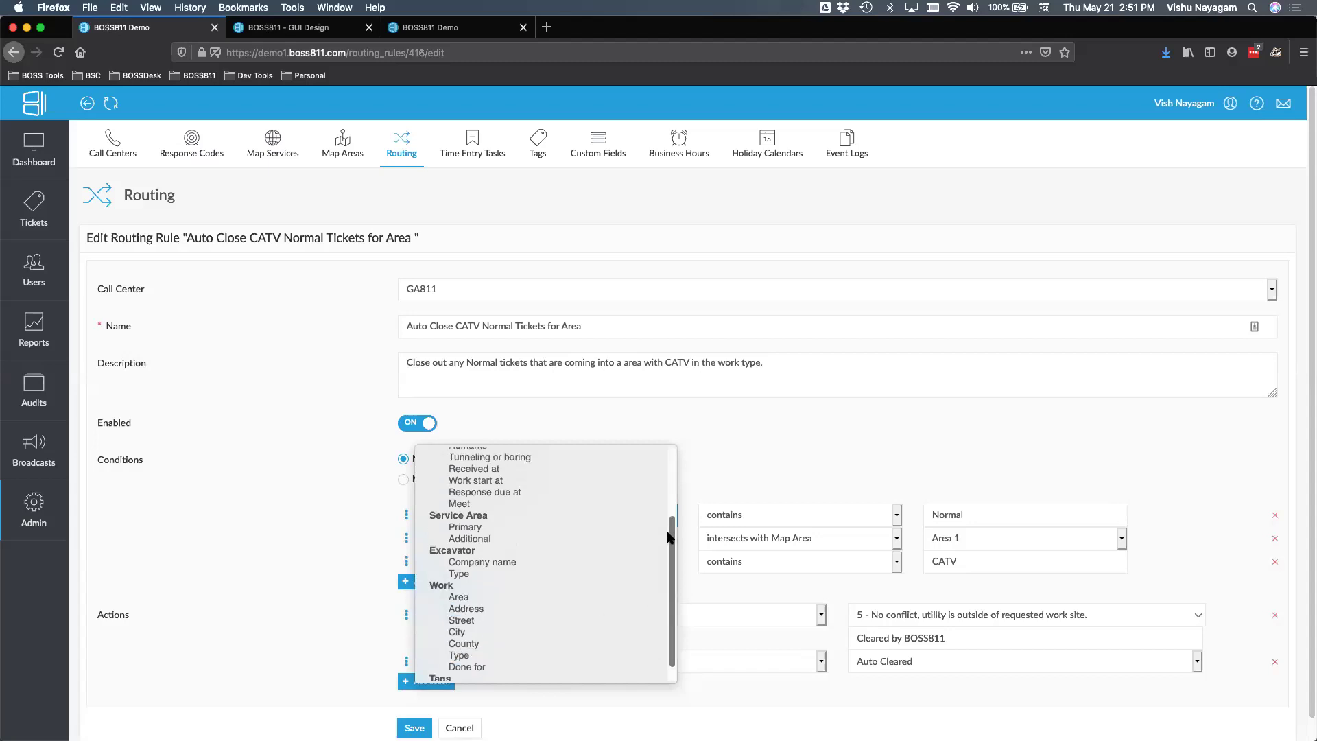
key("Escape")
- Examine the action types available for the rule's second action, keeping Add a Ticket Tag
left_click(504, 662)
left_click(504, 663)
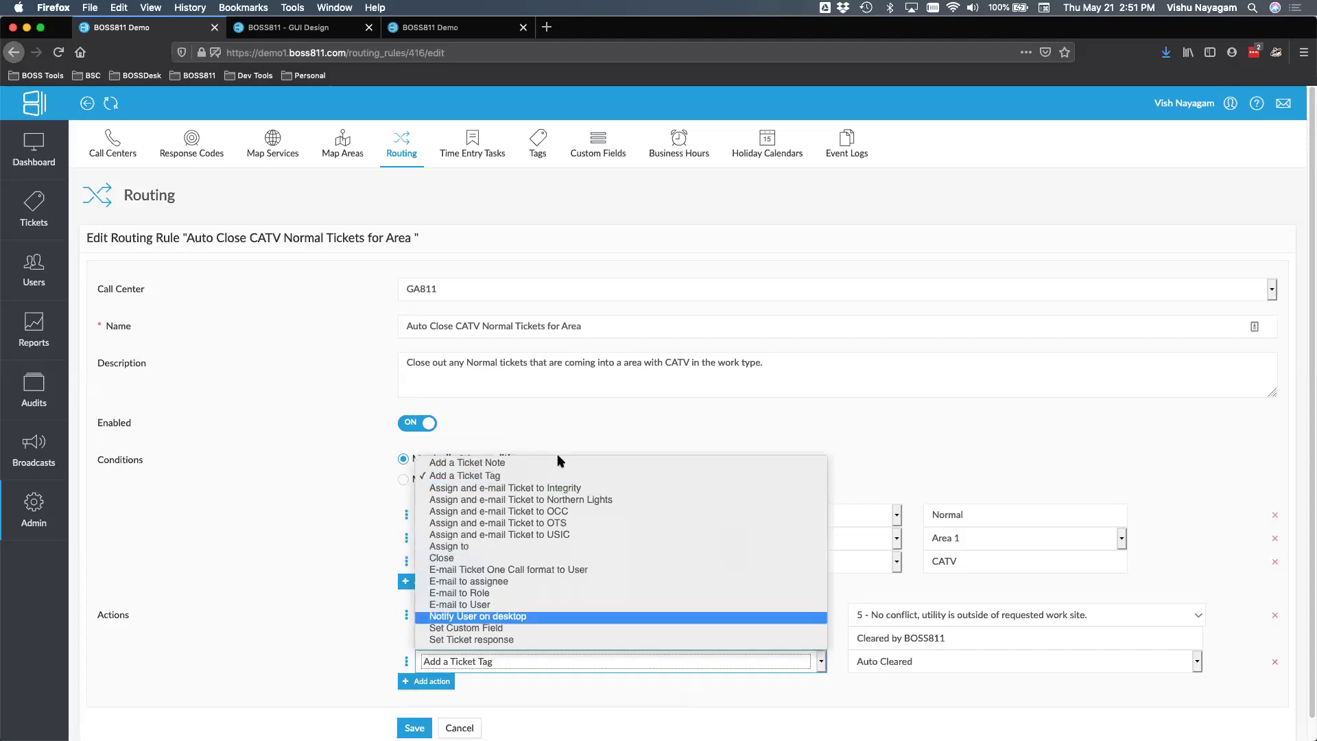
left_click(804, 413)
left_click(1225, 448)
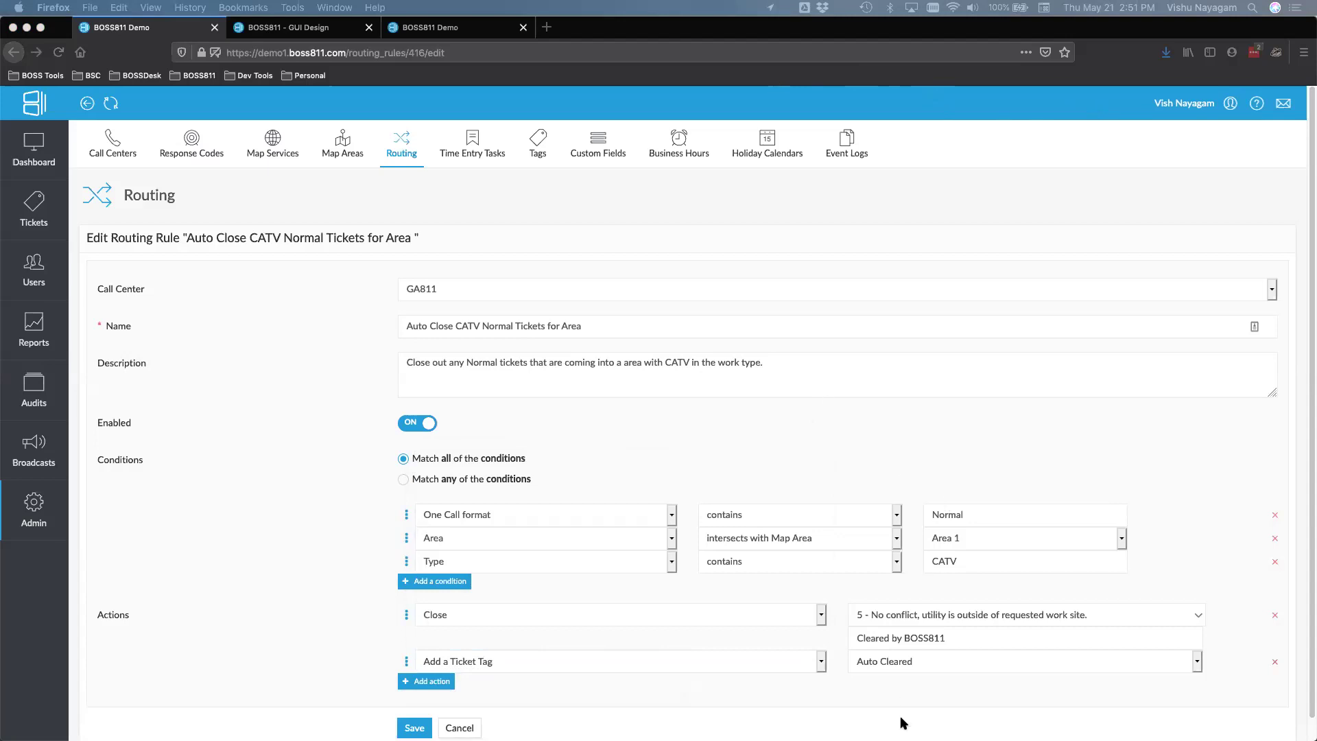
- Switch to the Google Slides presentation and highlight the Workflow Designer item on its Road Map slide
left_click(851, 725)
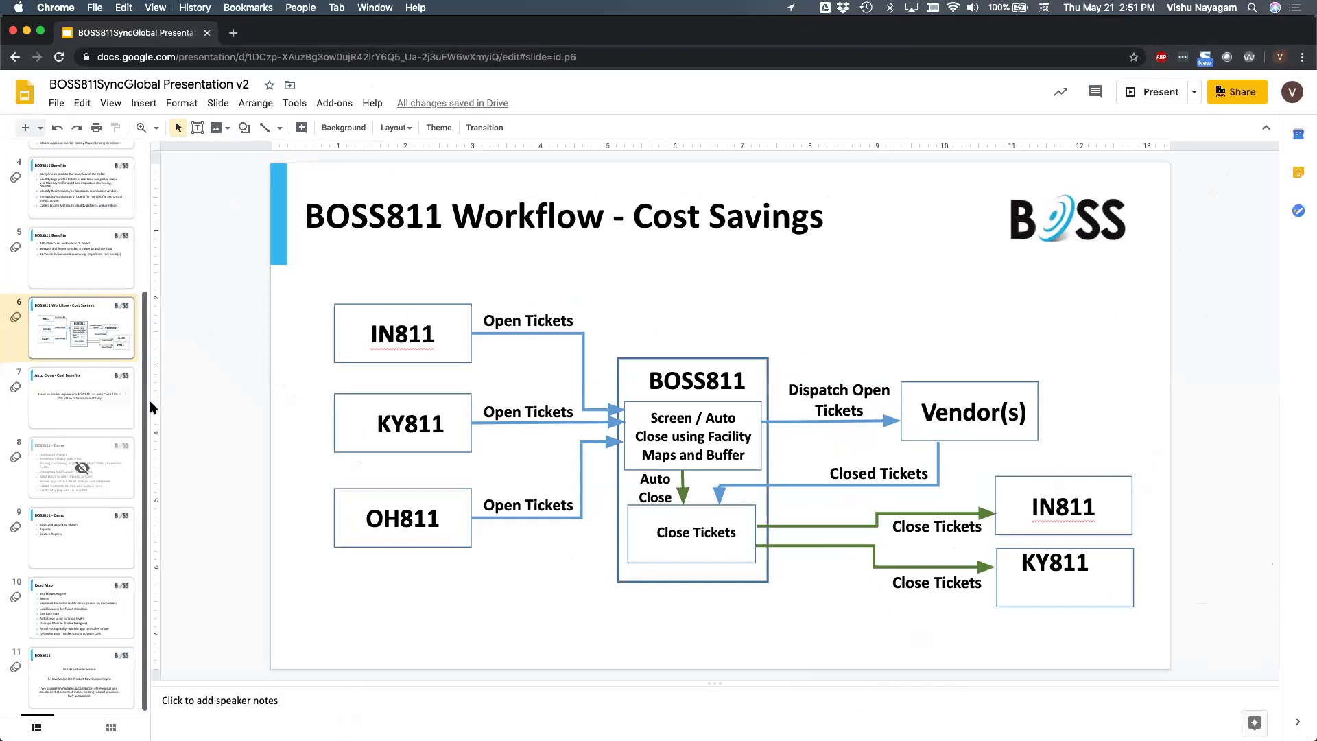
left_click(95, 604)
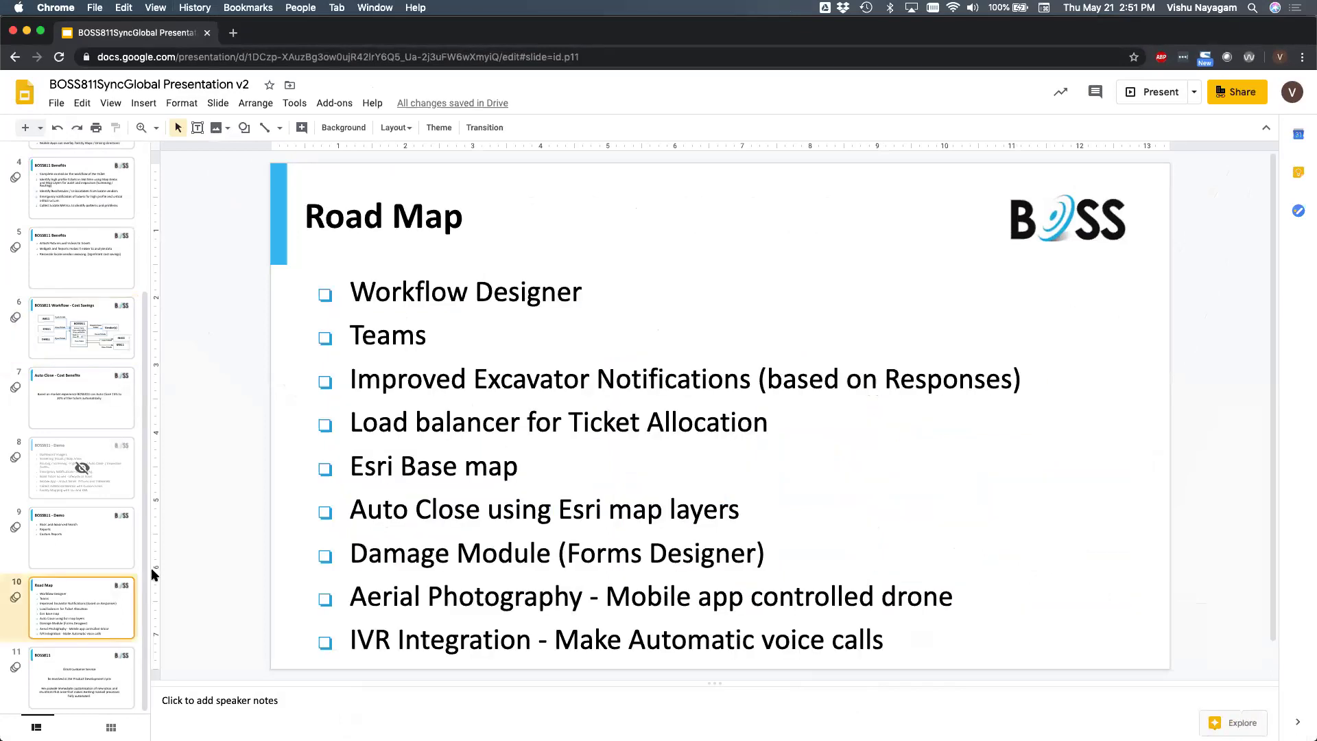
triple_click(401, 291)
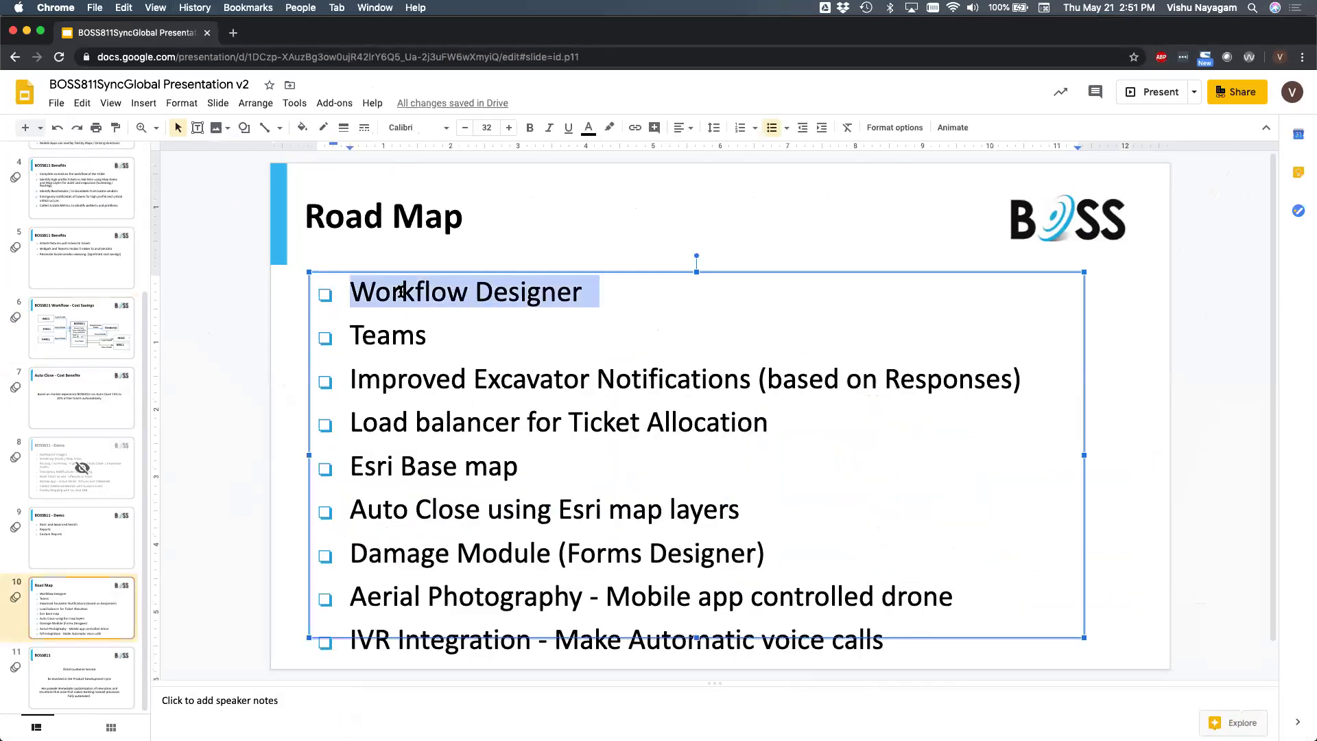
triple_click(583, 294)
left_click(587, 296)
left_click_drag(545, 295, 325, 291)
triple_click(394, 294)
triple_click(453, 300)
triple_click(495, 297)
left_click(582, 294)
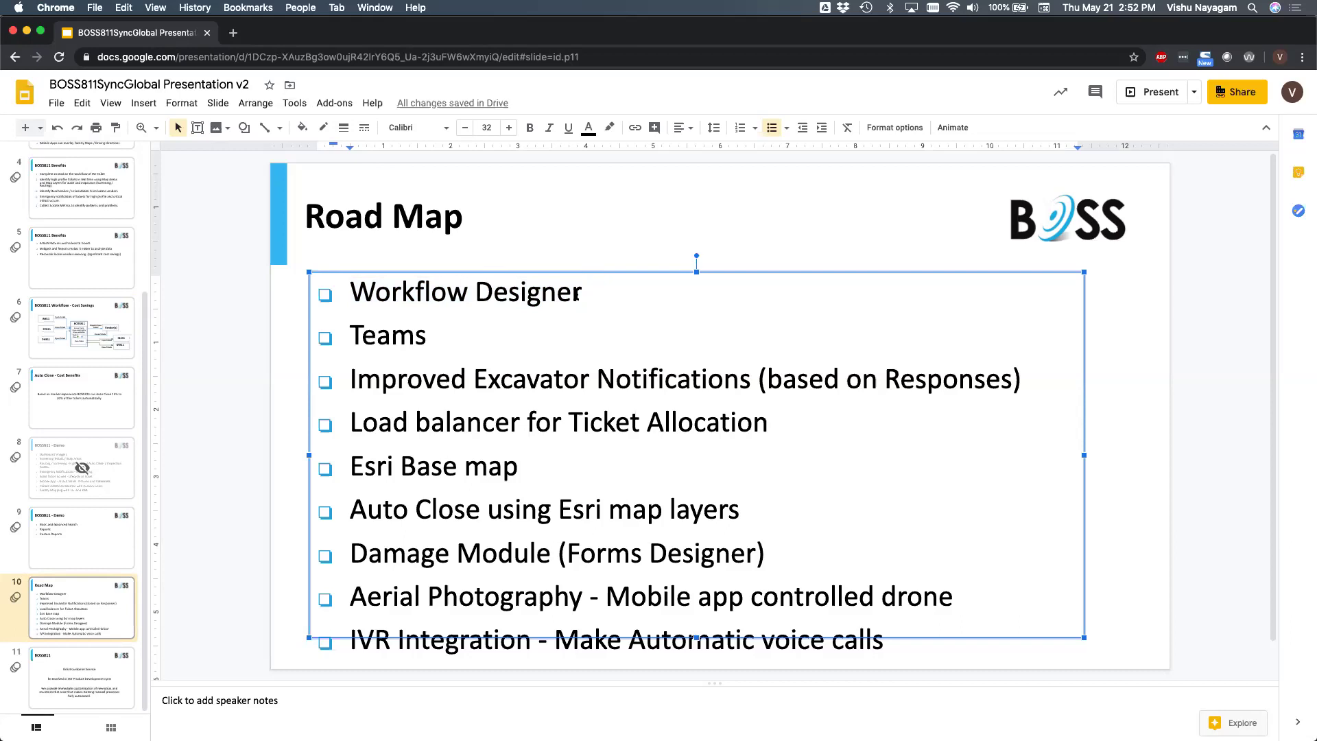
- Highlight the Teams item in the Road Map list
double_click(378, 334)
key("shift+Left")
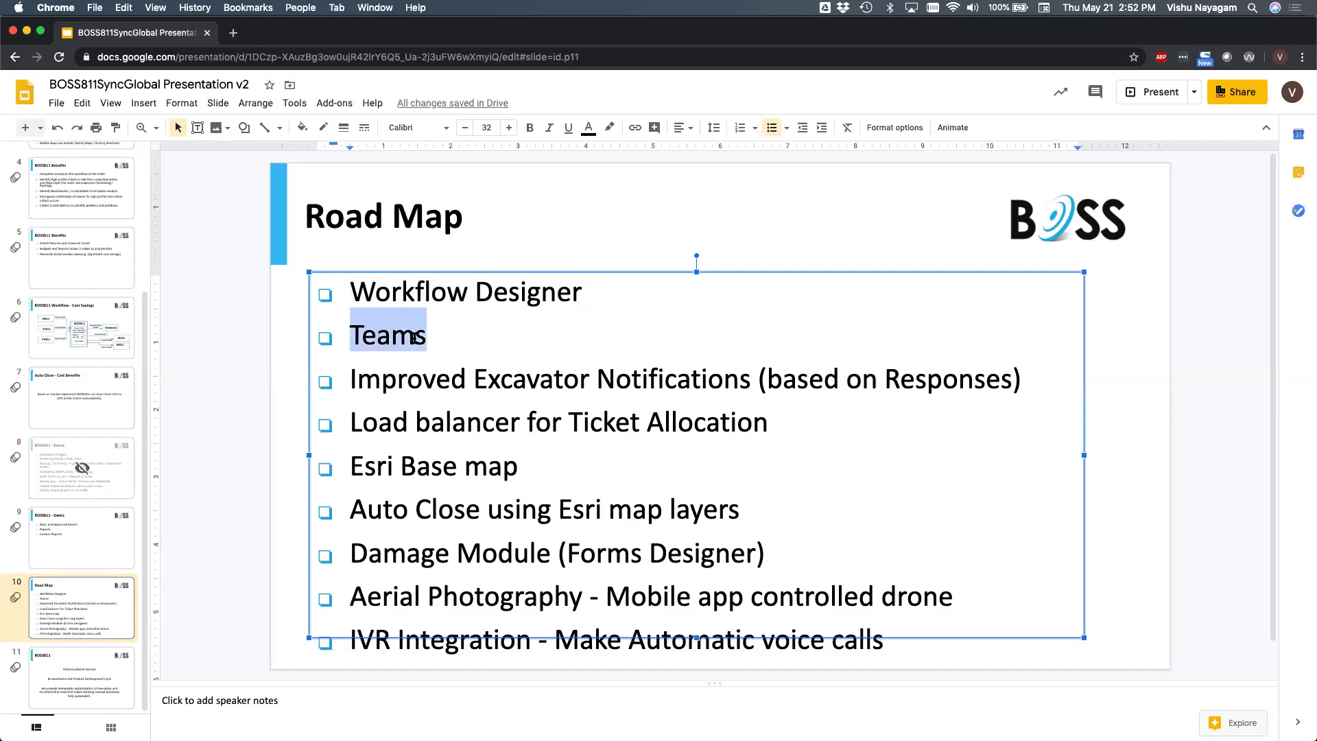
left_click_drag(414, 337, 443, 335)
key("shift+Left")
left_click(441, 334)
double_click(388, 336)
left_click(427, 336)
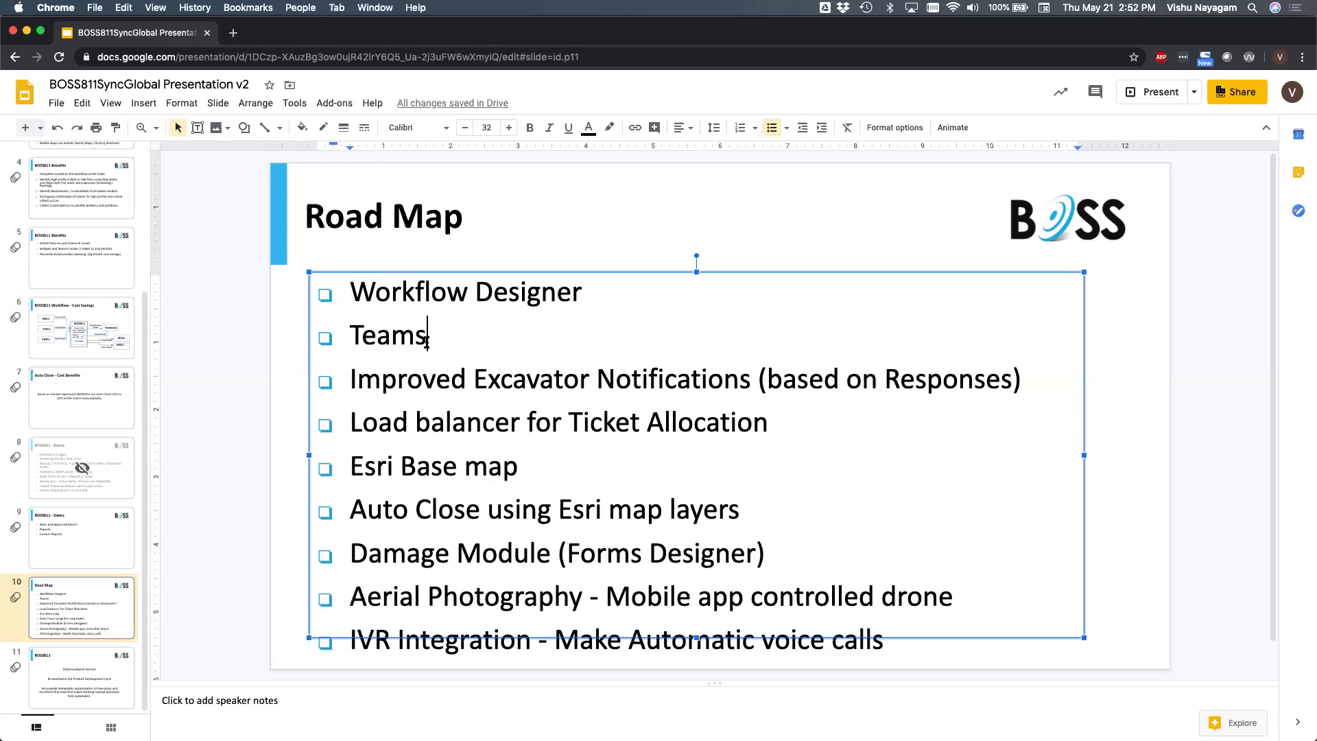
- Repeatedly highlight the word Teams in the Road Map list to point it out while presenting
double_click(422, 345)
left_click(429, 344)
double_click(406, 342)
left_click(421, 336)
double_click(391, 338)
left_click(581, 341)
double_click(358, 336)
left_click(447, 340)
double_click(362, 336)
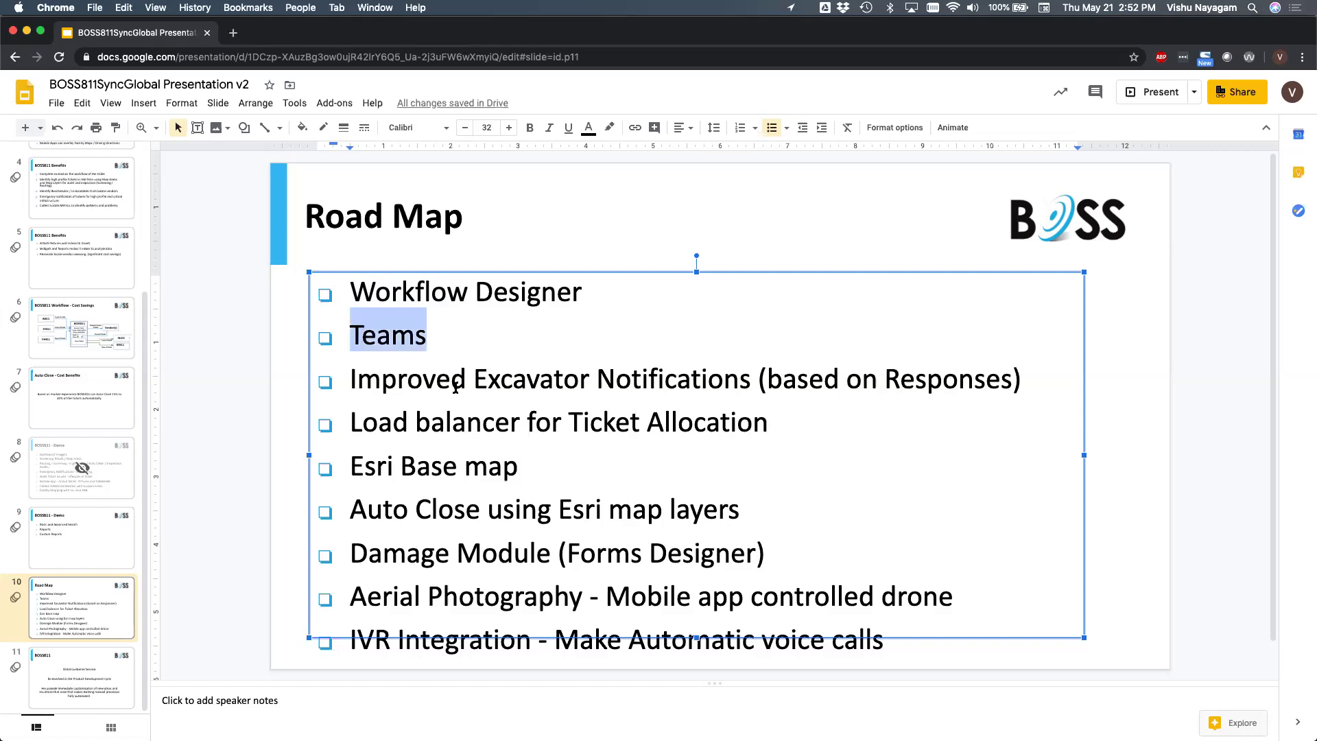
- Highlight the Improved Excavator Notifications item and the Load balancer for Ticket Allocation item on the Road Map slide
triple_click(566, 391)
double_click(667, 379)
left_click(666, 379)
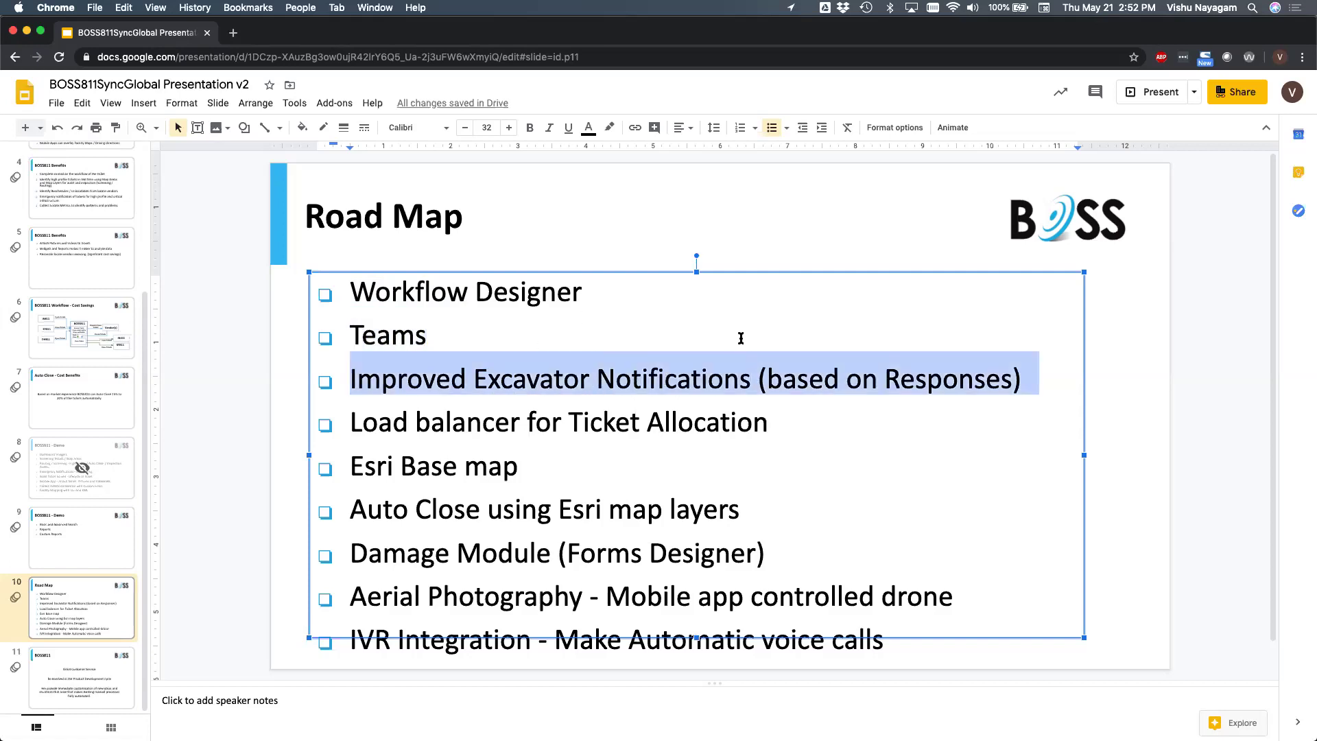
triple_click(480, 299)
triple_click(481, 423)
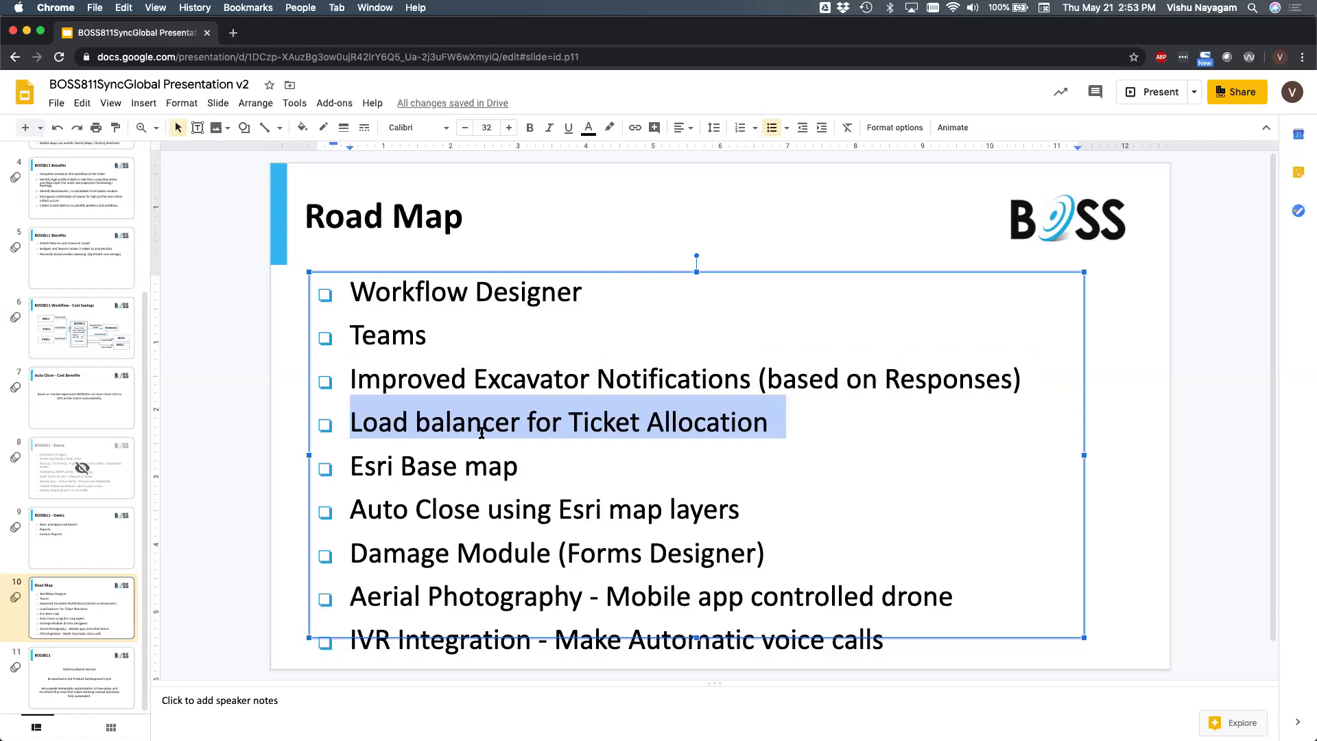
triple_click(476, 423)
- Highlight the Esri Base map item in the Road Map list, including its individual words
triple_click(401, 473)
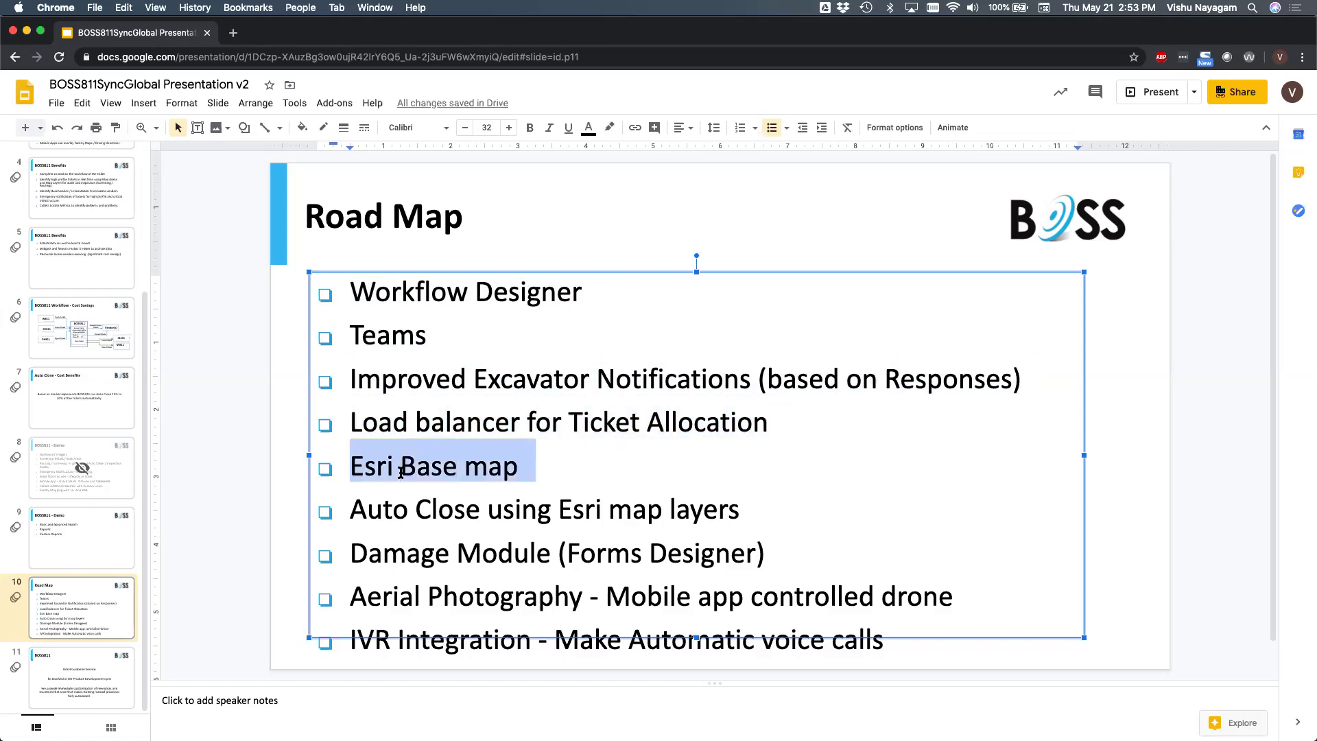
triple_click(447, 472)
triple_click(373, 472)
double_click(410, 470)
left_click(410, 469)
triple_click(453, 470)
double_click(489, 469)
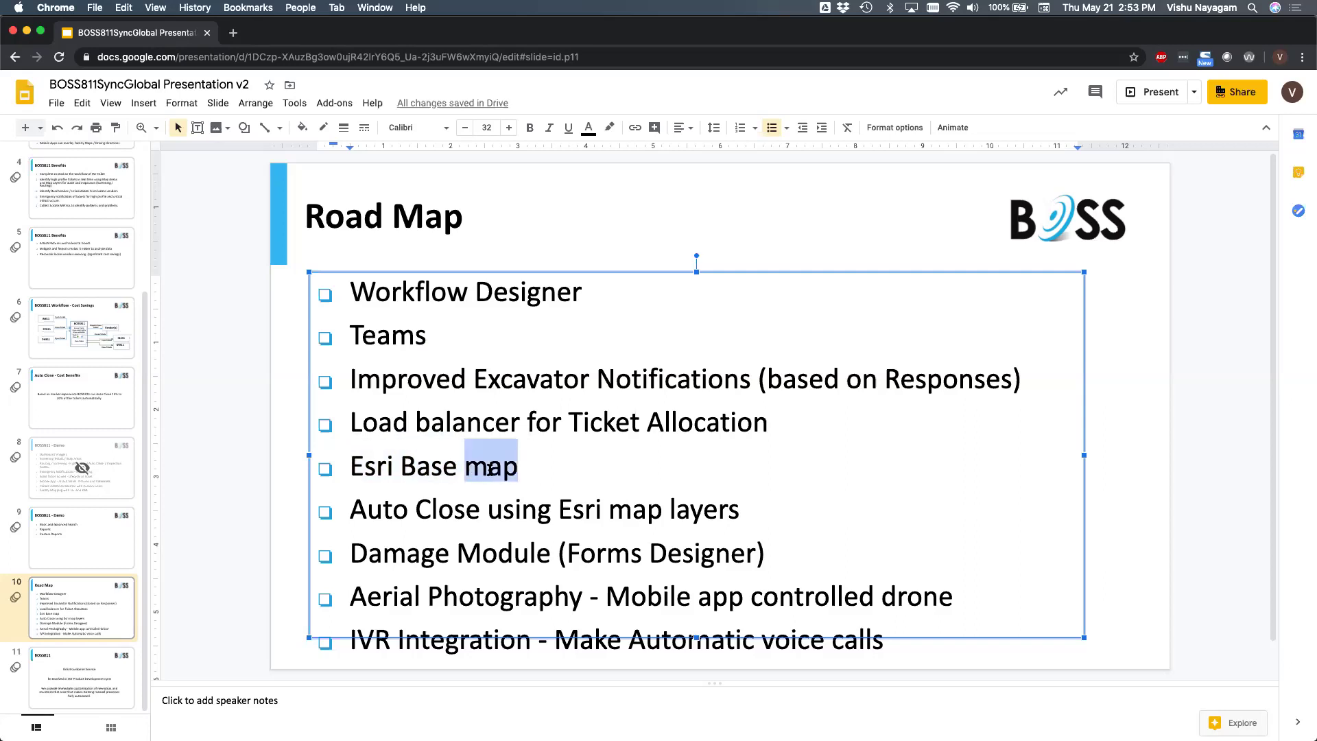
triple_click(447, 474)
triple_click(371, 472)
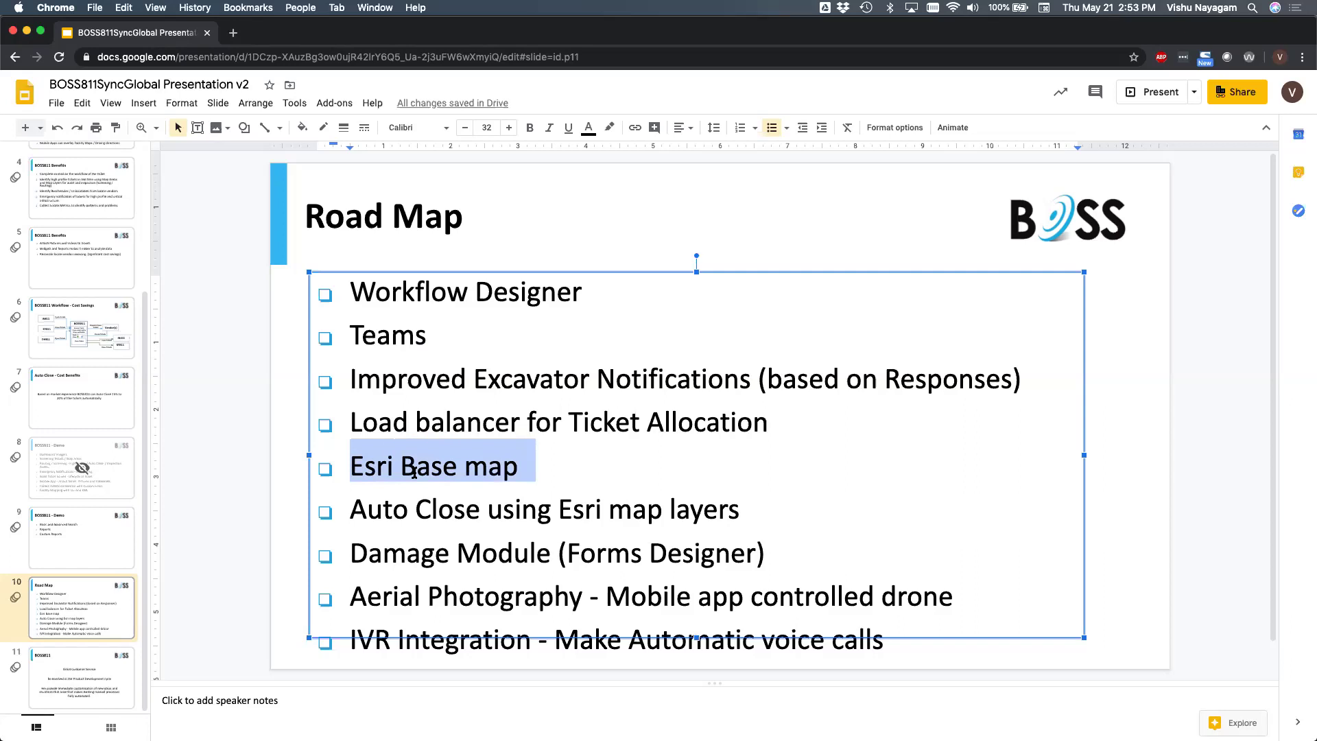
double_click(414, 471)
triple_click(414, 470)
- Highlight the Auto Close using Esri map layers item in the Road Map list, including the words Esri map
left_click(430, 509)
triple_click(430, 509)
left_click(585, 509)
triple_click(585, 509)
left_click(585, 509)
triple_click(585, 509)
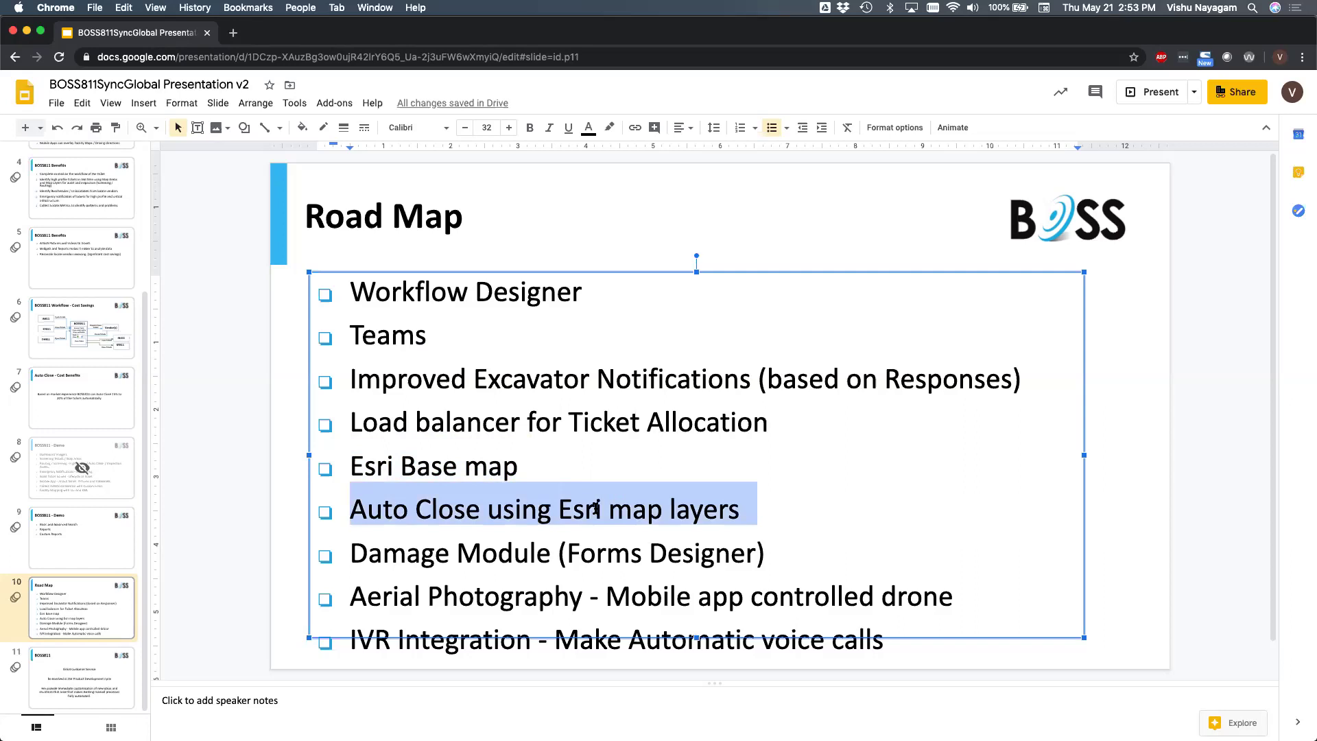
triple_click(585, 511)
left_click(585, 511)
left_click_drag(557, 511, 647, 510)
left_click(647, 510)
triple_click(648, 511)
- Highlight the Damage Module item in the Road Map list and its Forms Designer wording
triple_click(516, 561)
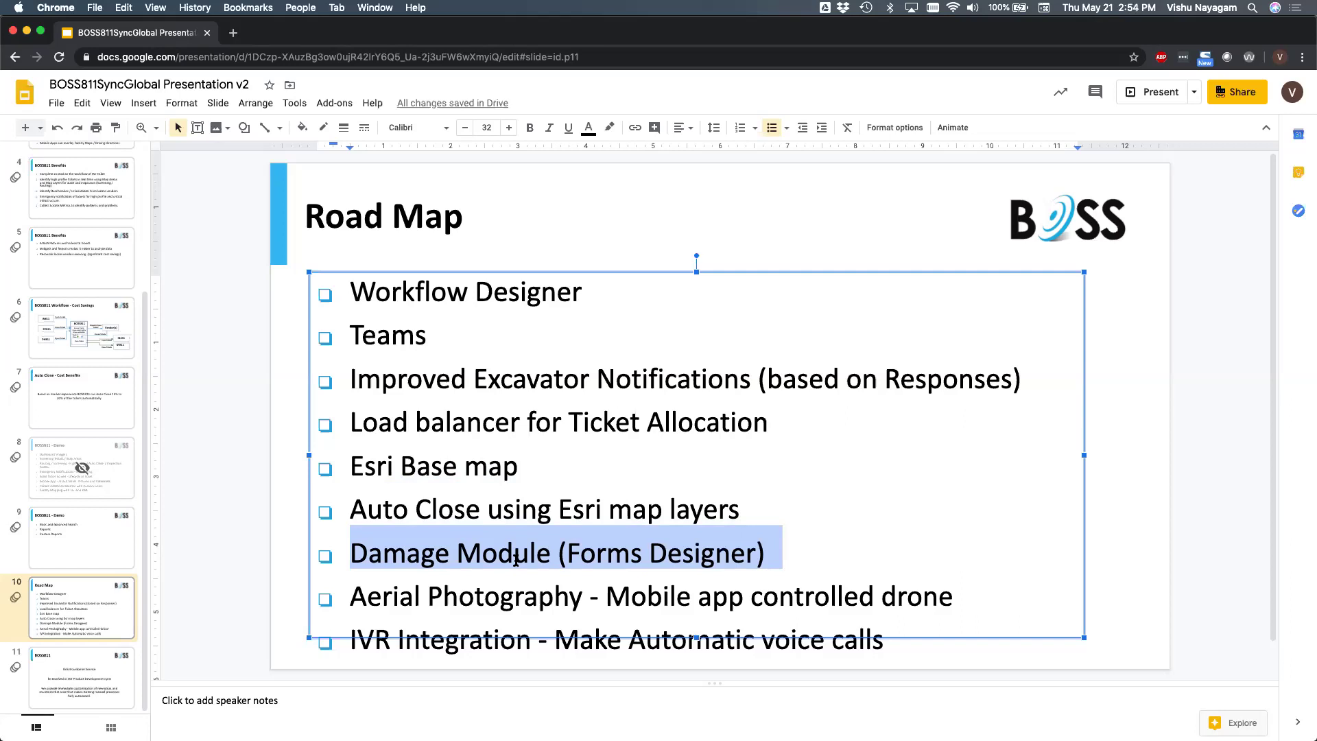
triple_click(594, 554)
left_click(605, 554)
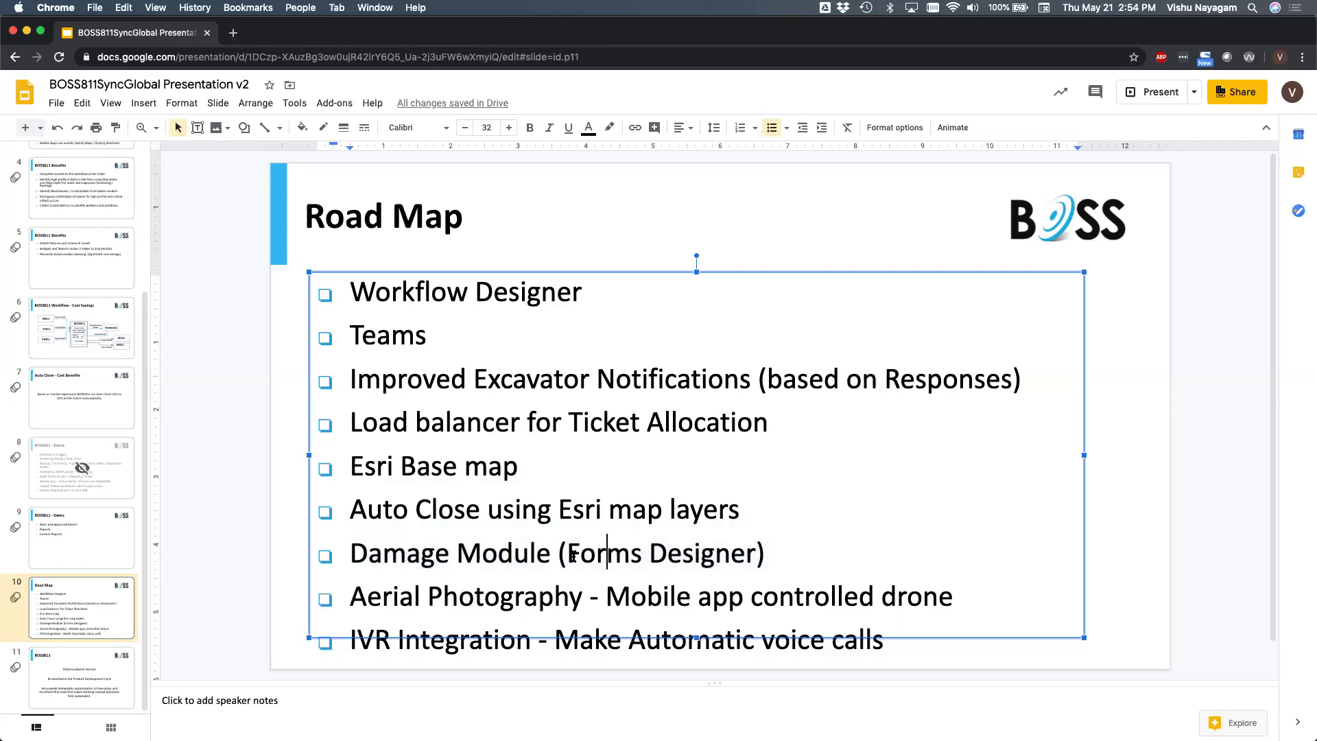
left_click_drag(567, 555, 745, 554)
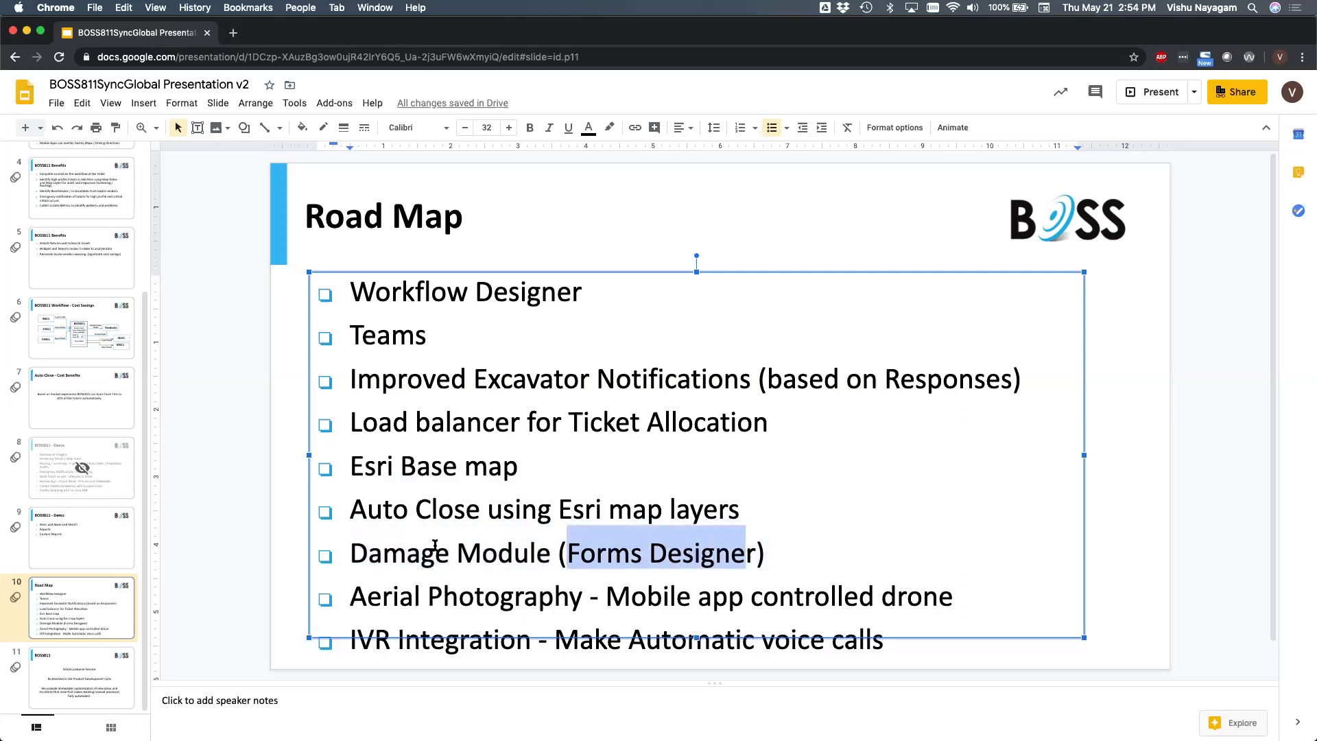
- Highlight the words Damage Module and the whole Damage Module (Forms Designer) line on the Road Map slide
triple_click(435, 545)
left_click(481, 550)
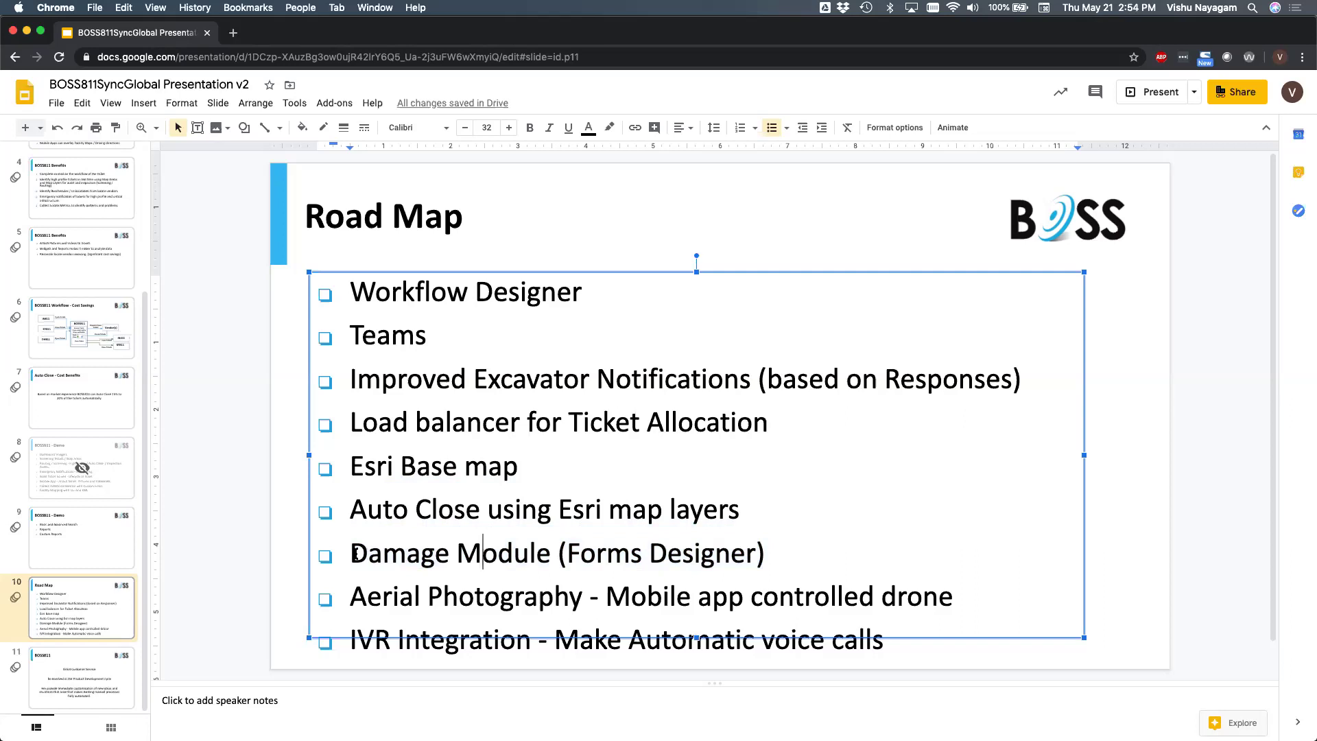
left_click_drag(353, 553, 502, 556)
triple_click(501, 554)
triple_click(488, 557)
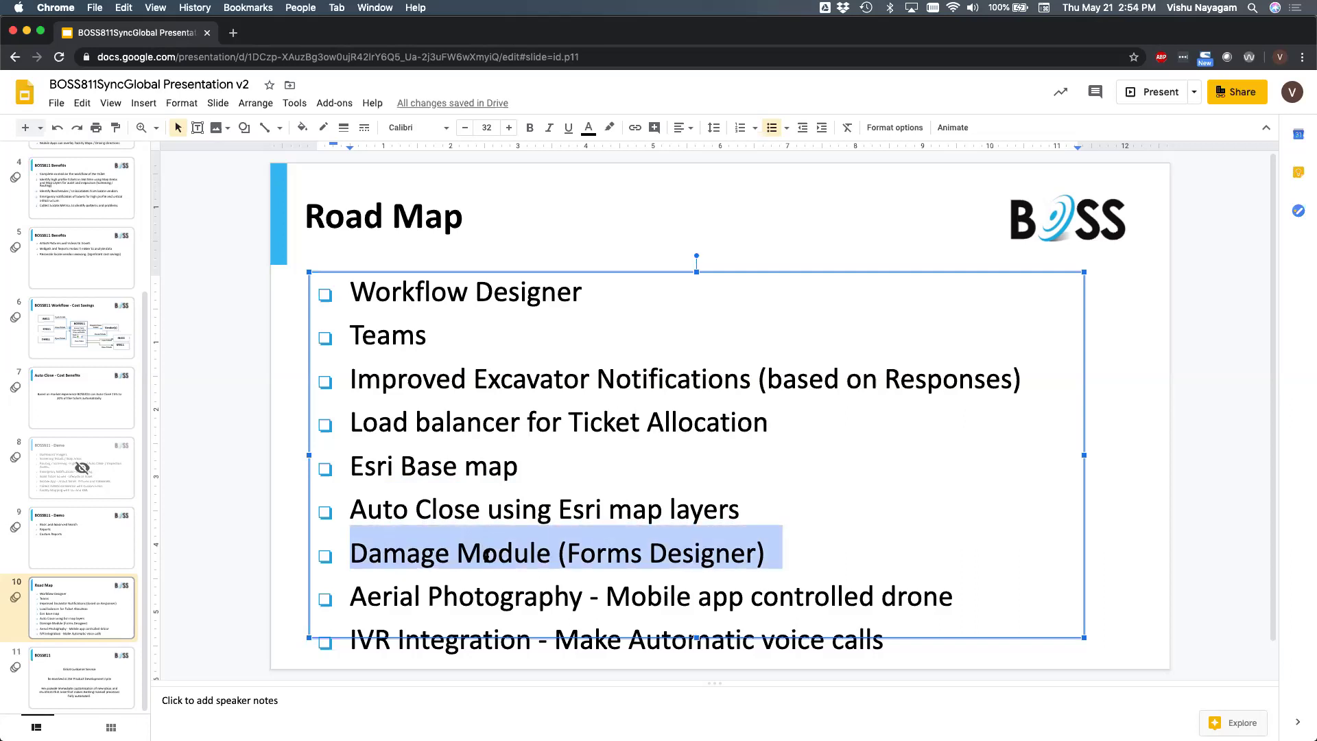
triple_click(563, 558)
triple_click(528, 559)
triple_click(480, 554)
triple_click(481, 553)
double_click(487, 557)
left_click(486, 557)
- Highlight the Aerial Photography - Mobile app controlled drone item in the Road Map list
triple_click(486, 598)
triple_click(529, 594)
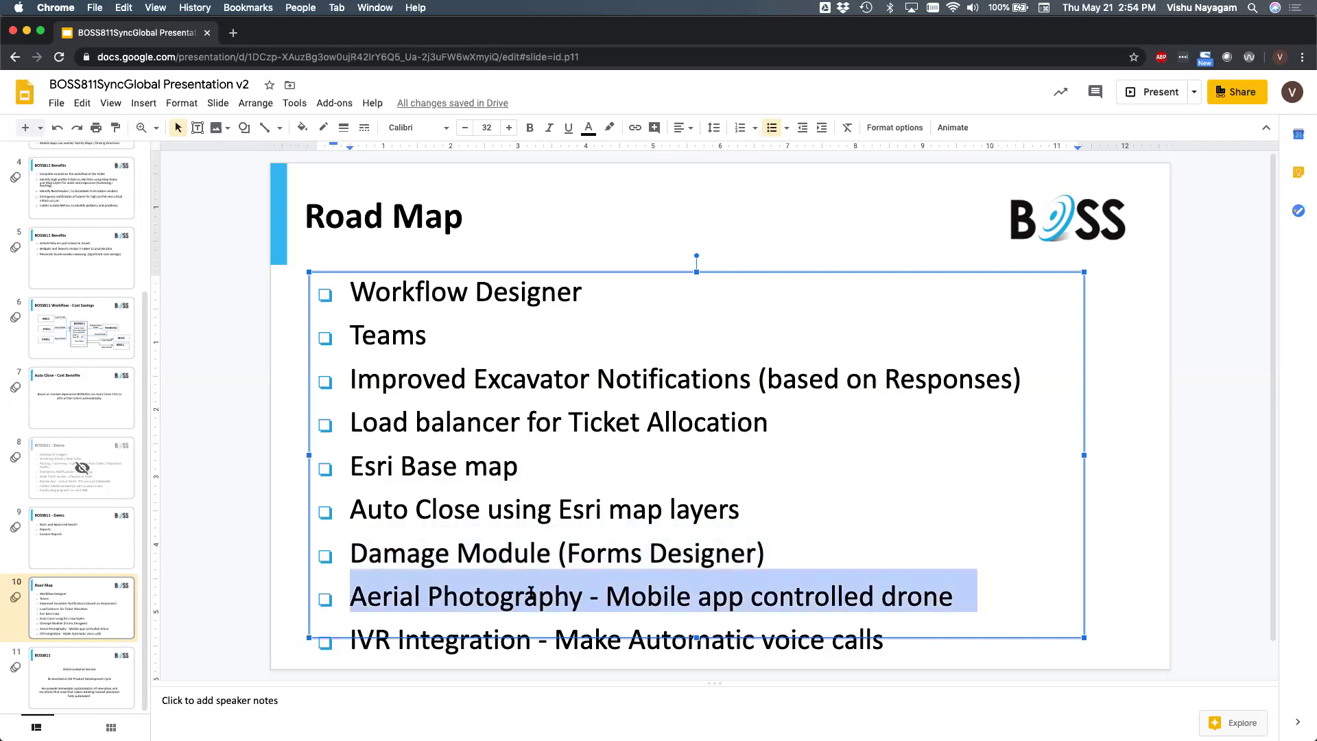
left_click(606, 595)
triple_click(615, 597)
- Switch to BOSS811 in Firefox, open the Driveway Construction ticket from the ticket list and view its map zoomed out
left_click(27, 32)
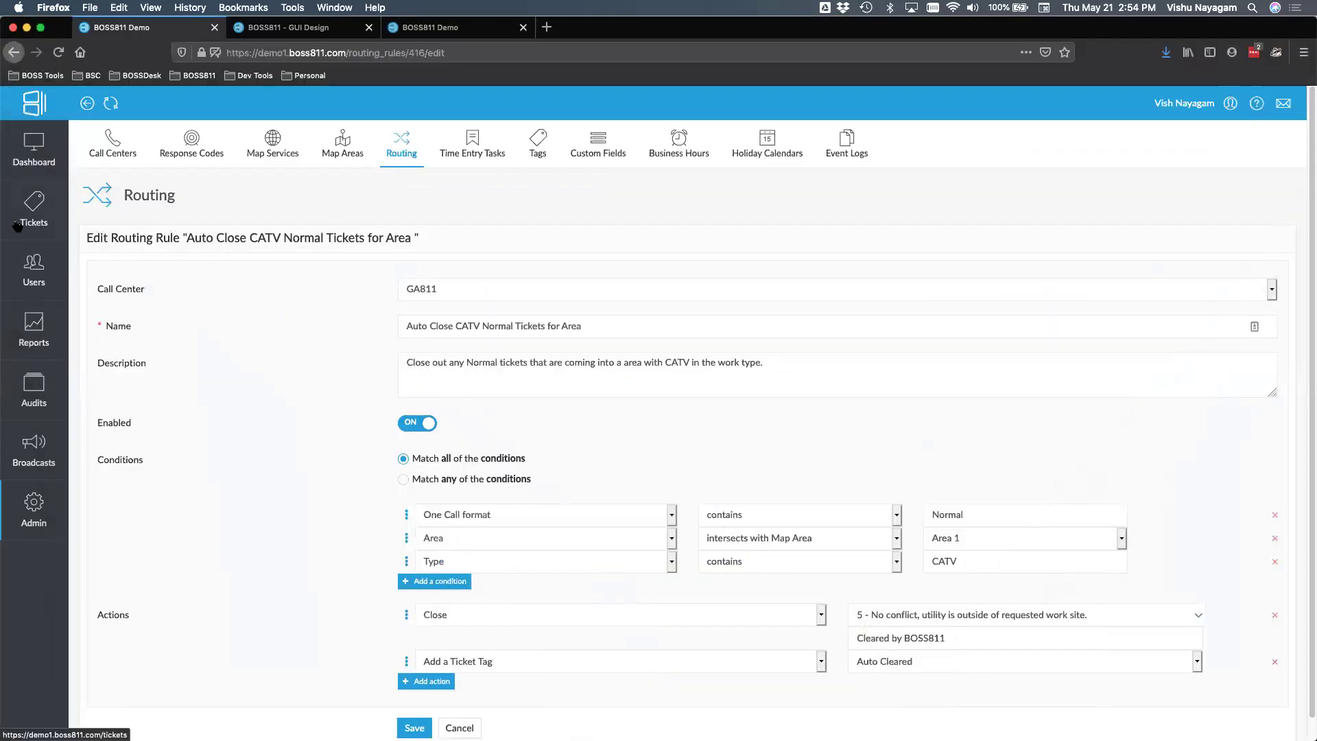
left_click(17, 226)
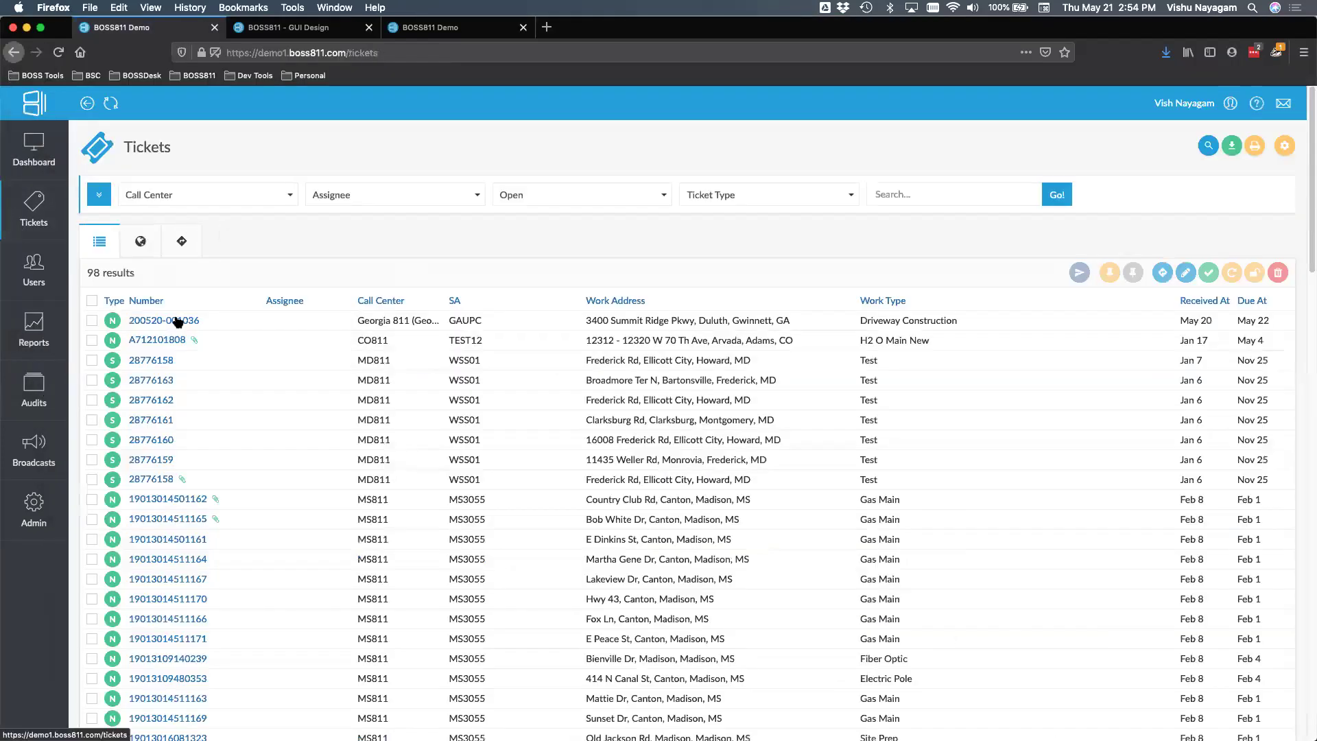
left_click(177, 322)
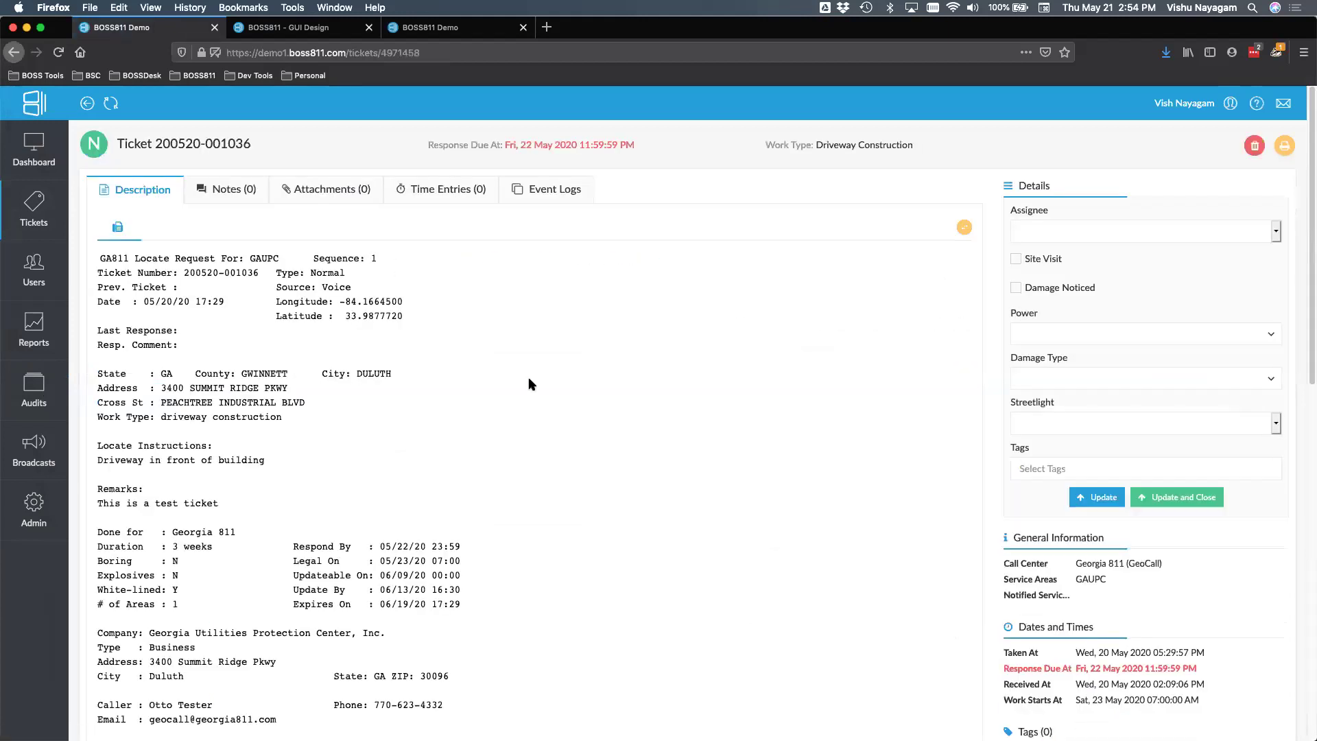
scroll(529, 384, "down", 10)
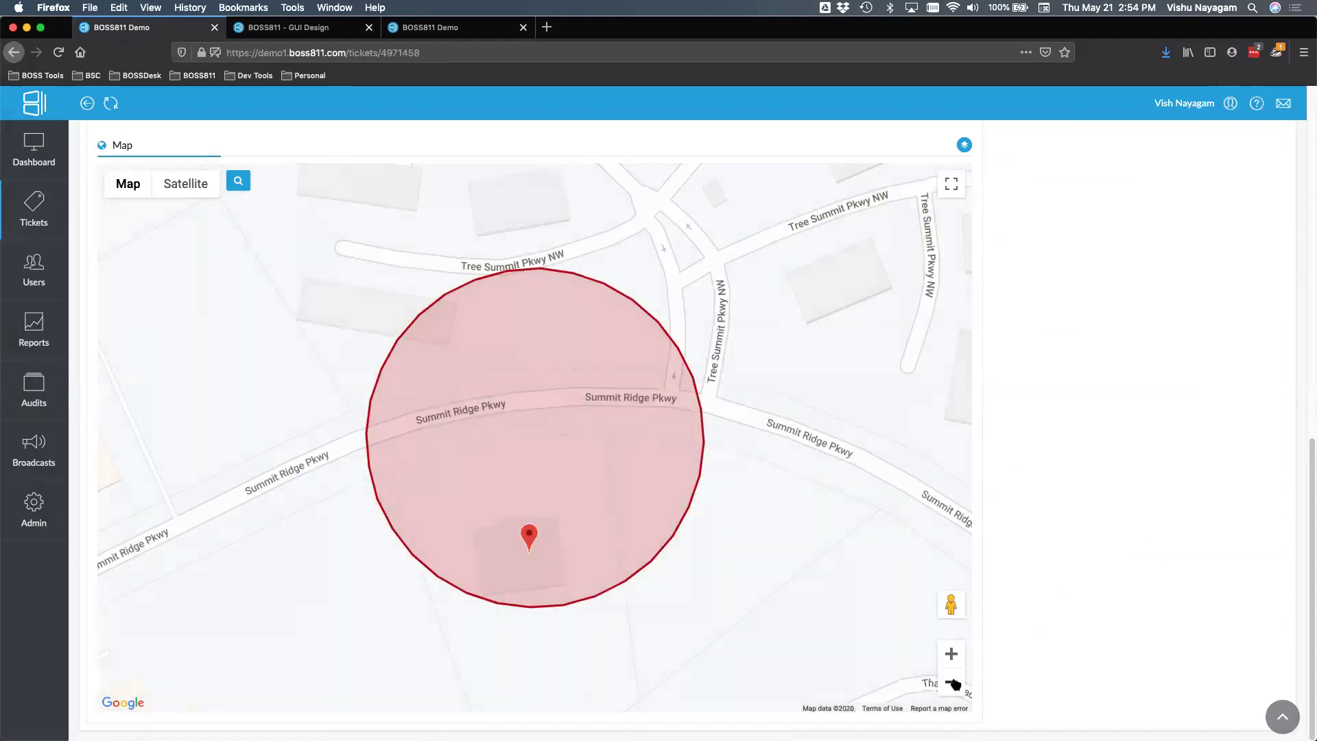
left_click(951, 682)
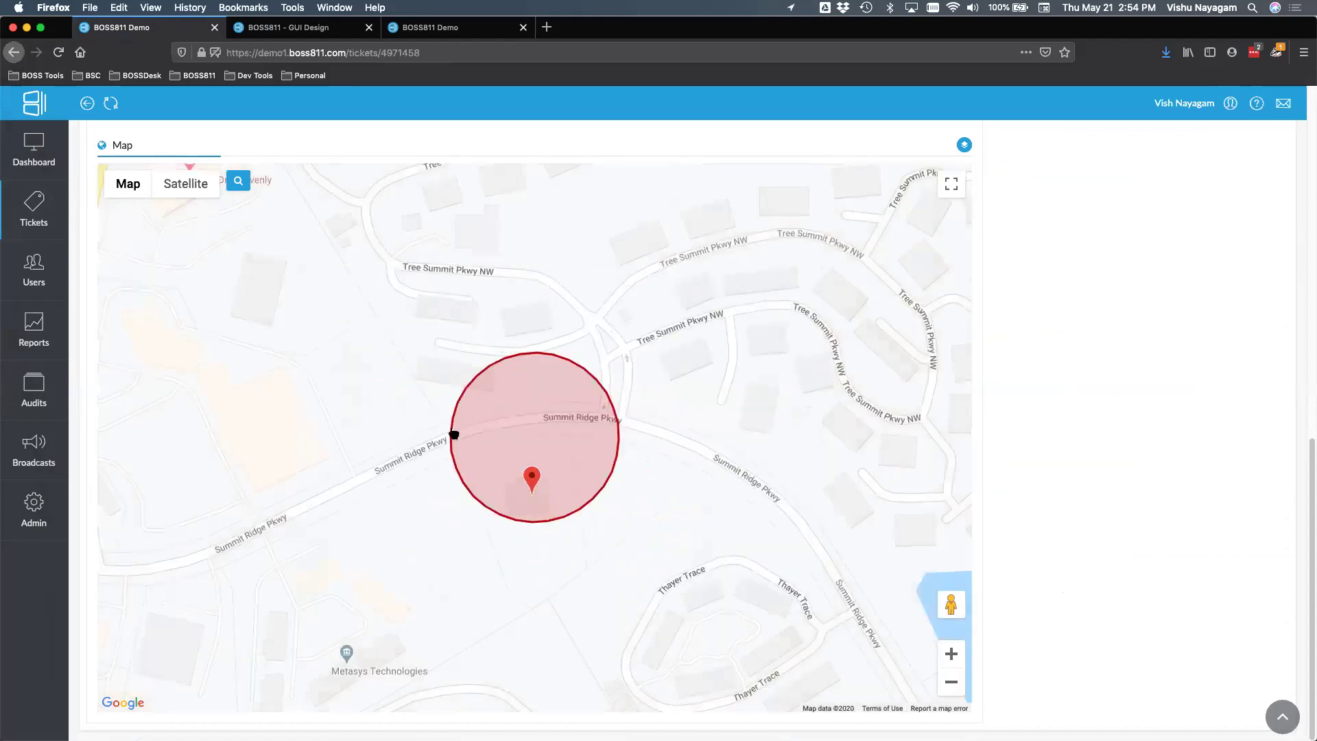
- Reopen the Driveway Construction ticket from the ticket list and review its description and map
left_click(43, 222)
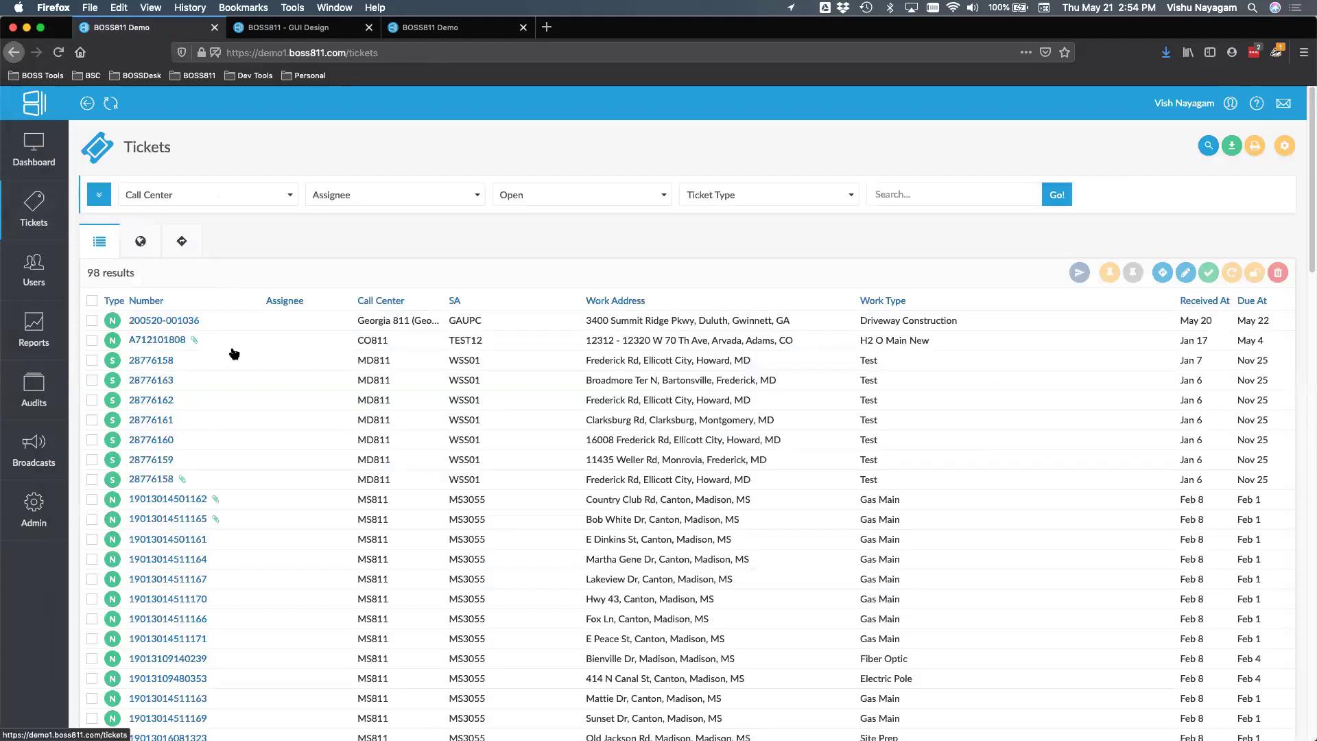
left_click(180, 320)
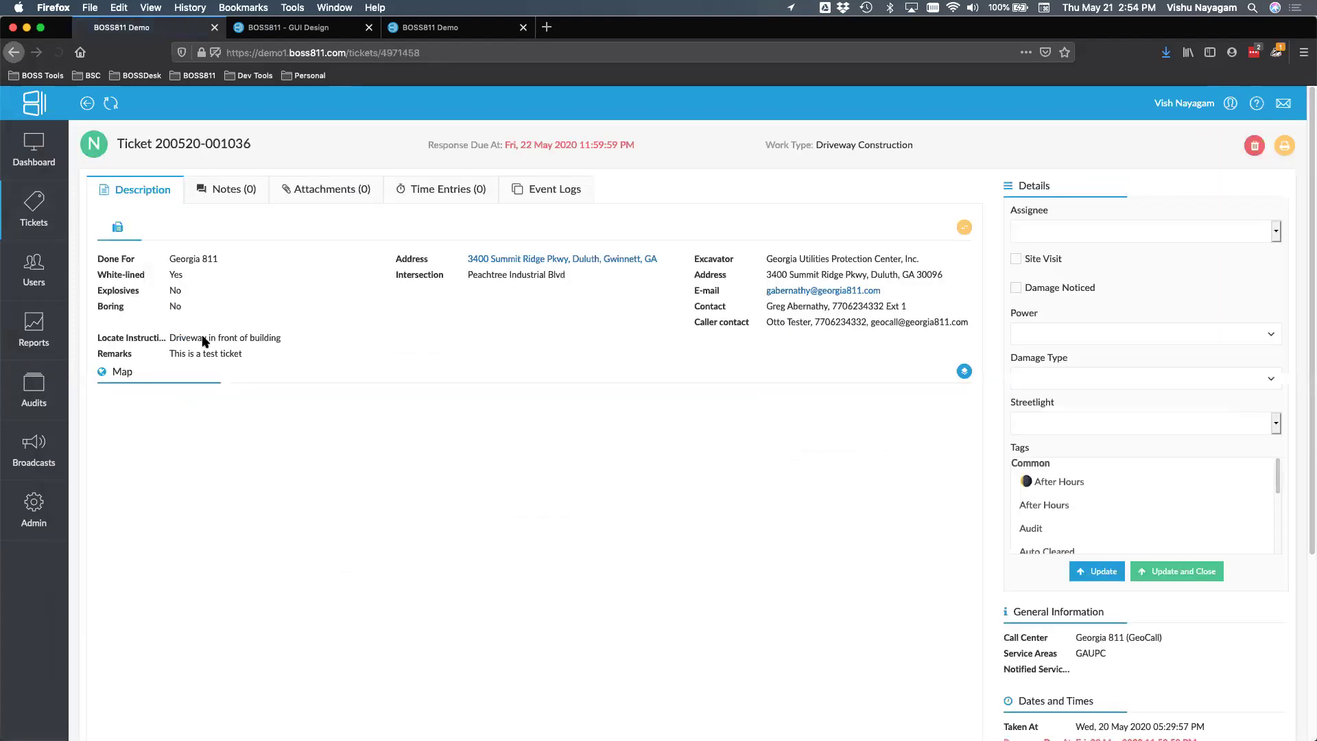
scroll(508, 443, "down", 10)
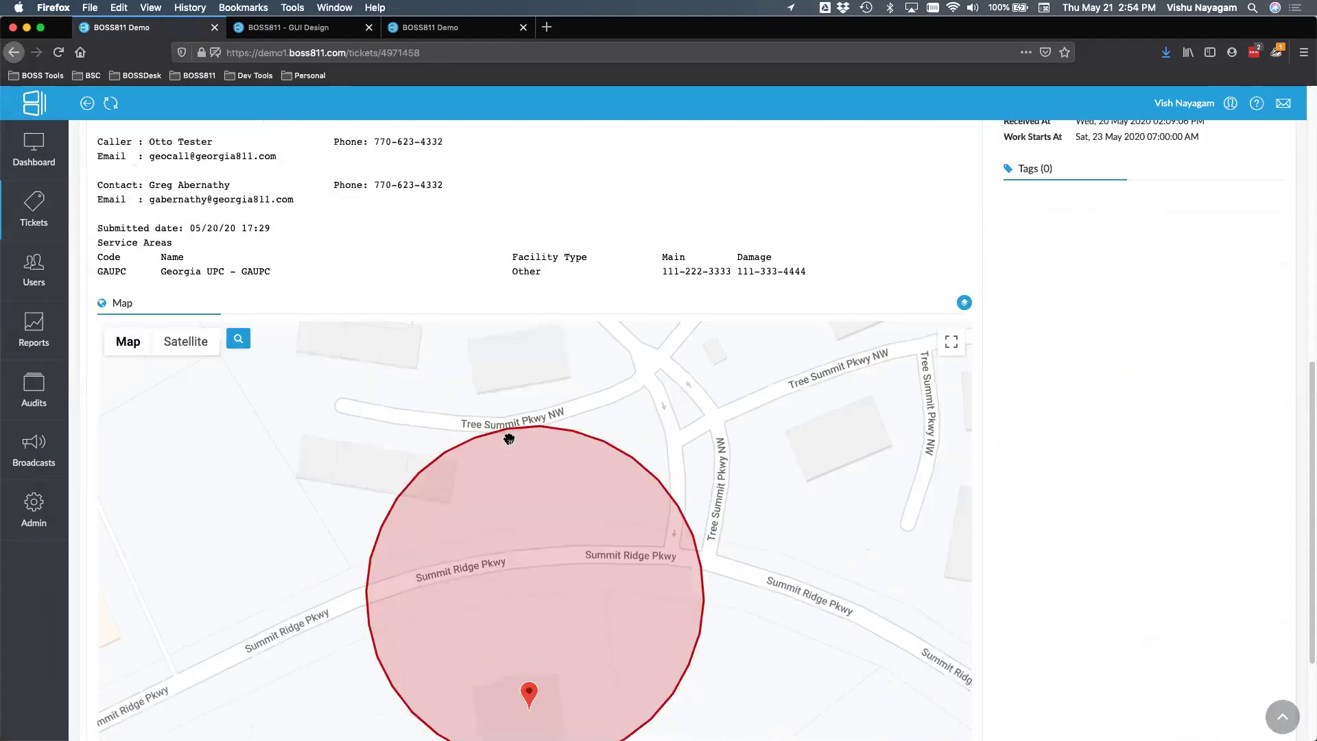
scroll(231, 338, "up", 5)
scroll(231, 338, "up", 5)
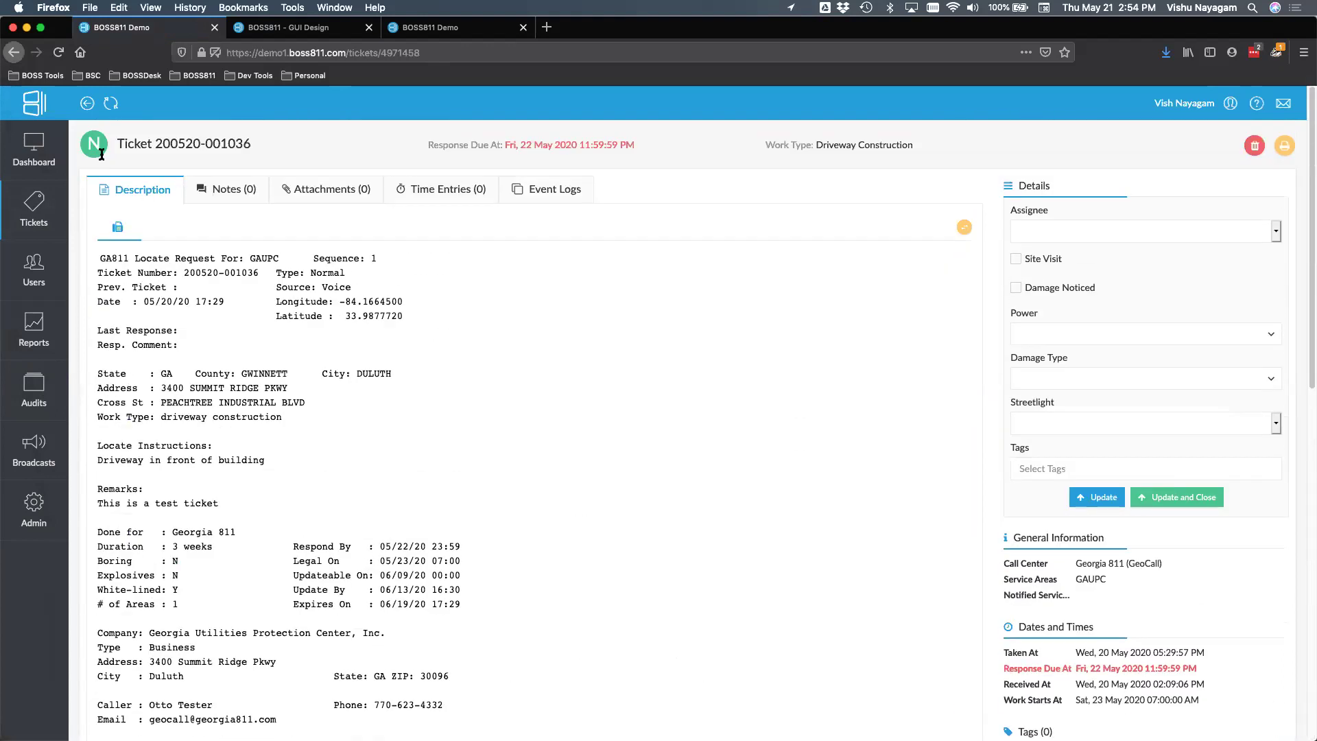
- Return to the ticket list and filter the open tickets by the GA811 call center
left_click(88, 106)
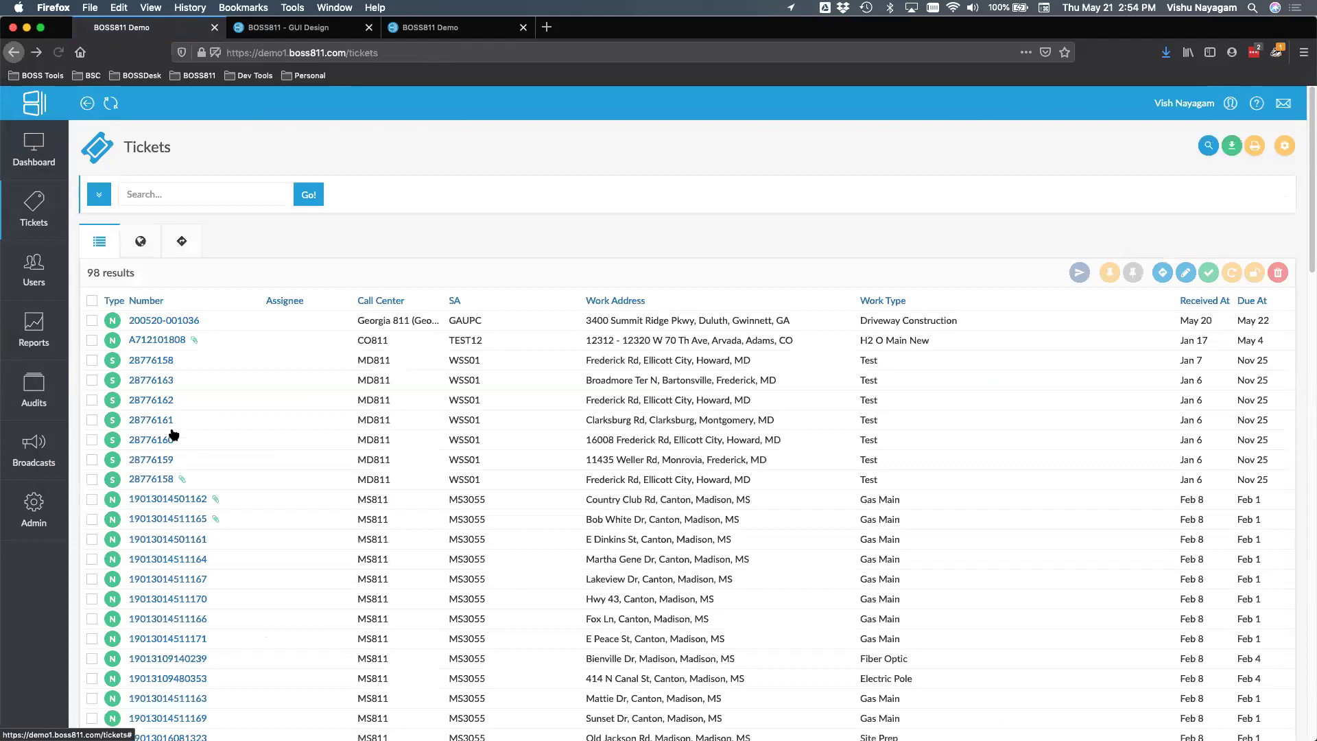
left_click(183, 195)
left_click(162, 237)
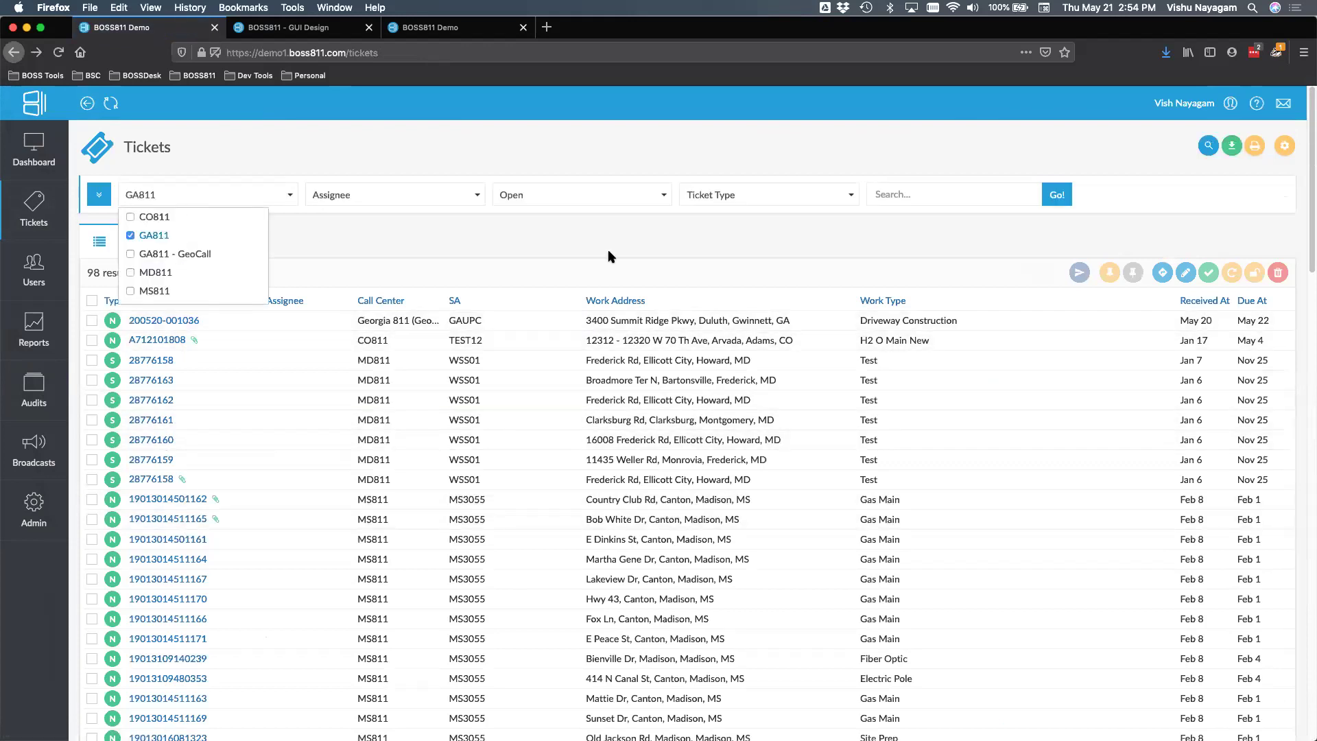
left_click(1048, 199)
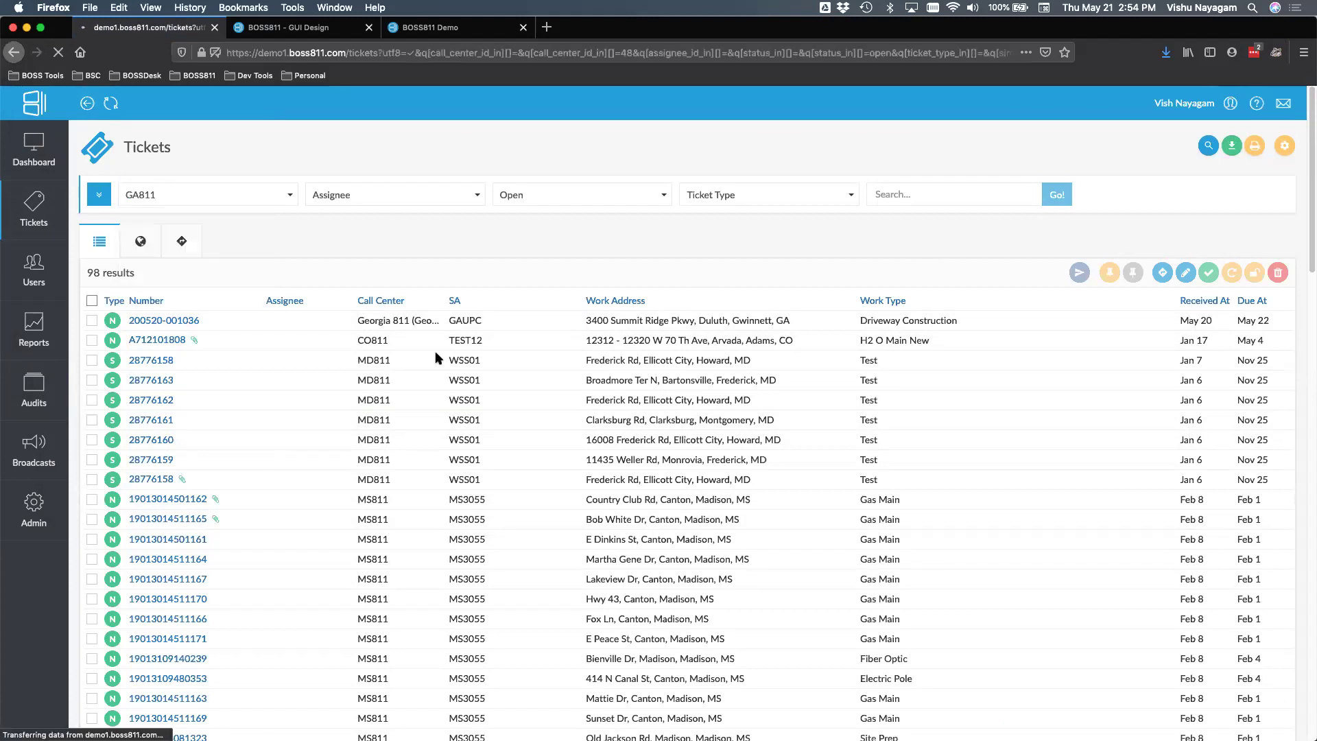
- Open the first ticket in the filtered list and examine its dig area on the map
left_click(163, 320)
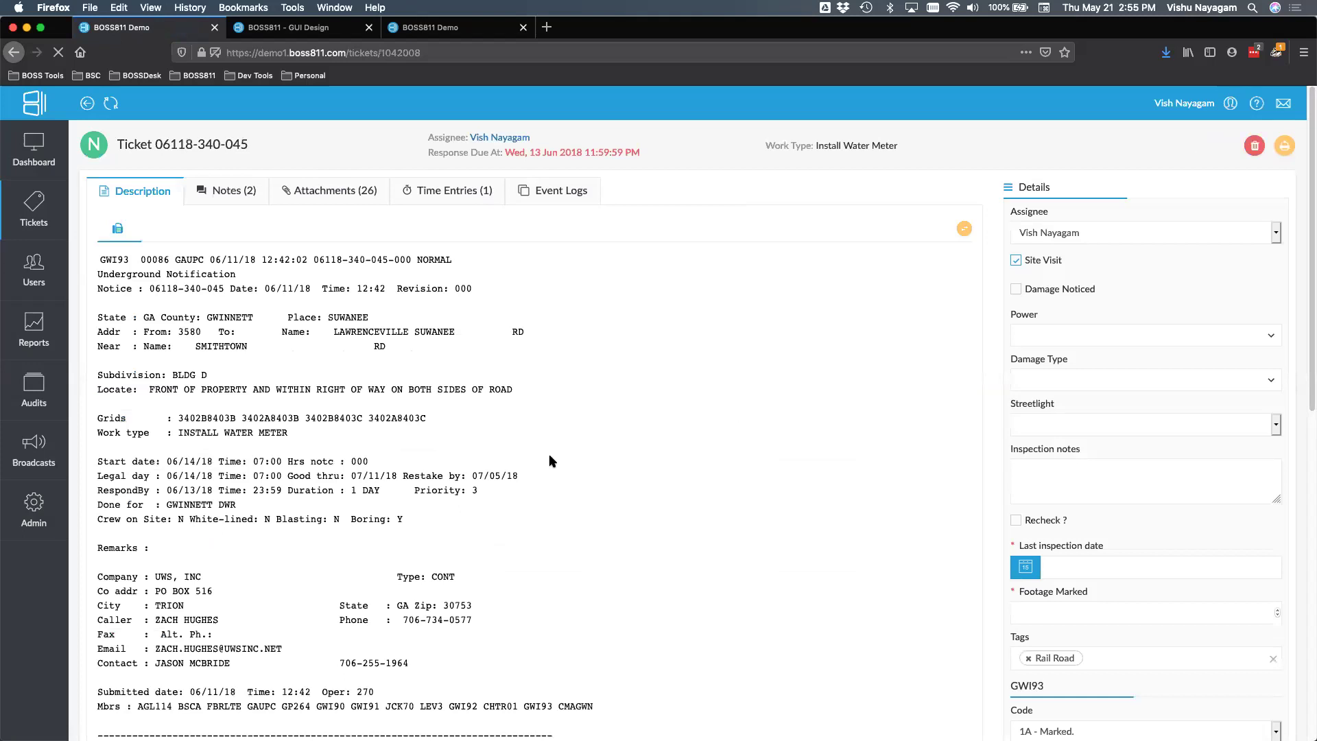
scroll(550, 457, "down", 10)
scroll(550, 456, "down", 3)
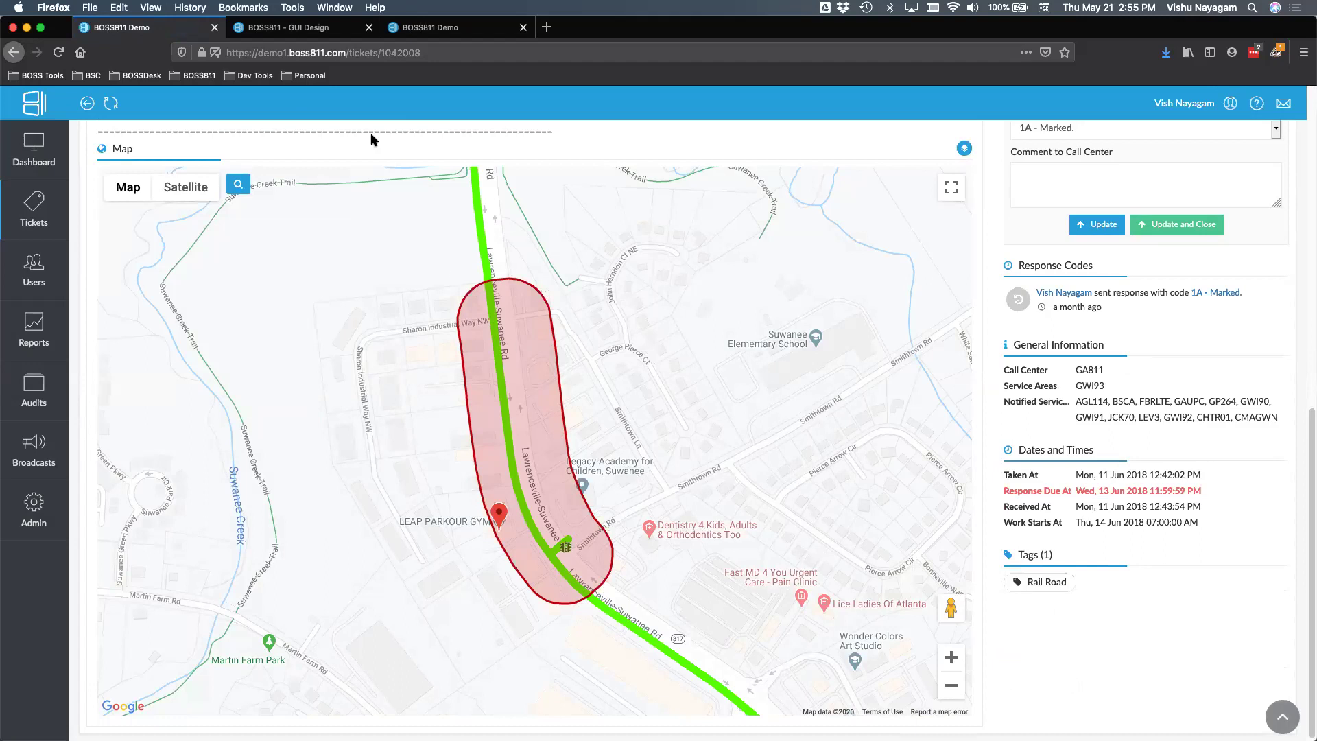
- Switch back to the Google Slides presentation and highlight the Aerial Photography item on the Road Map slide
left_click(850, 725)
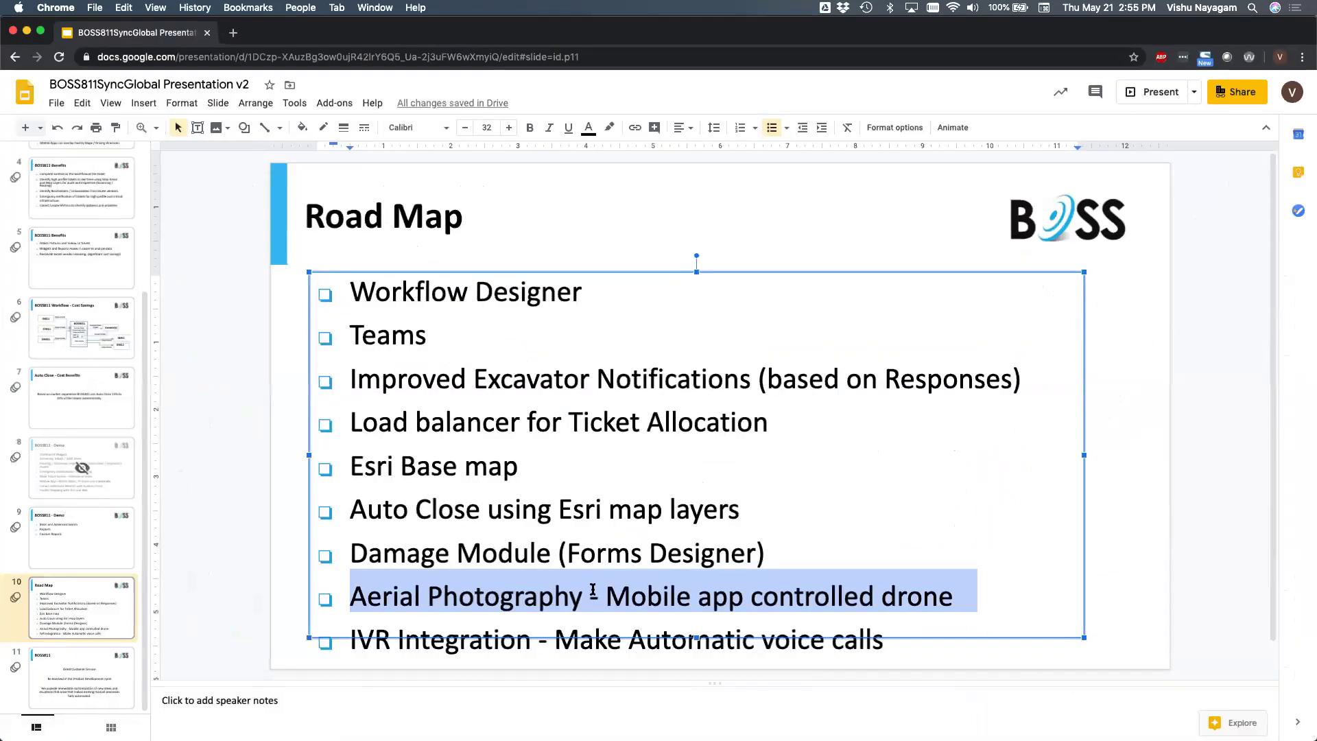
left_click(594, 591)
triple_click(635, 596)
left_click(635, 597)
- Highlight the IVR Integration - Make Automatic voice calls item in the Road Map list
triple_click(530, 641)
left_click(607, 641)
triple_click(606, 642)
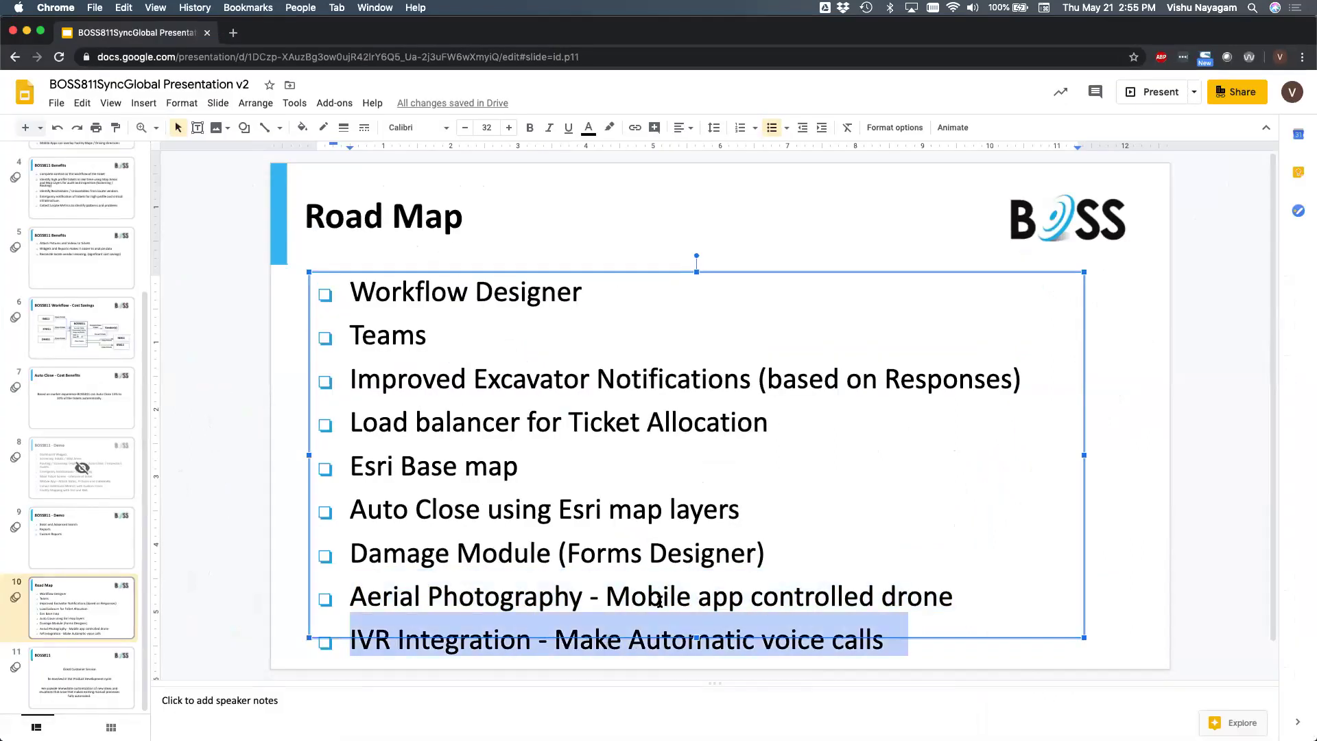
- Highlight the Aerial Photography item once more, clear the highlight and select the Road Map title box
triple_click(738, 591)
left_click(818, 594)
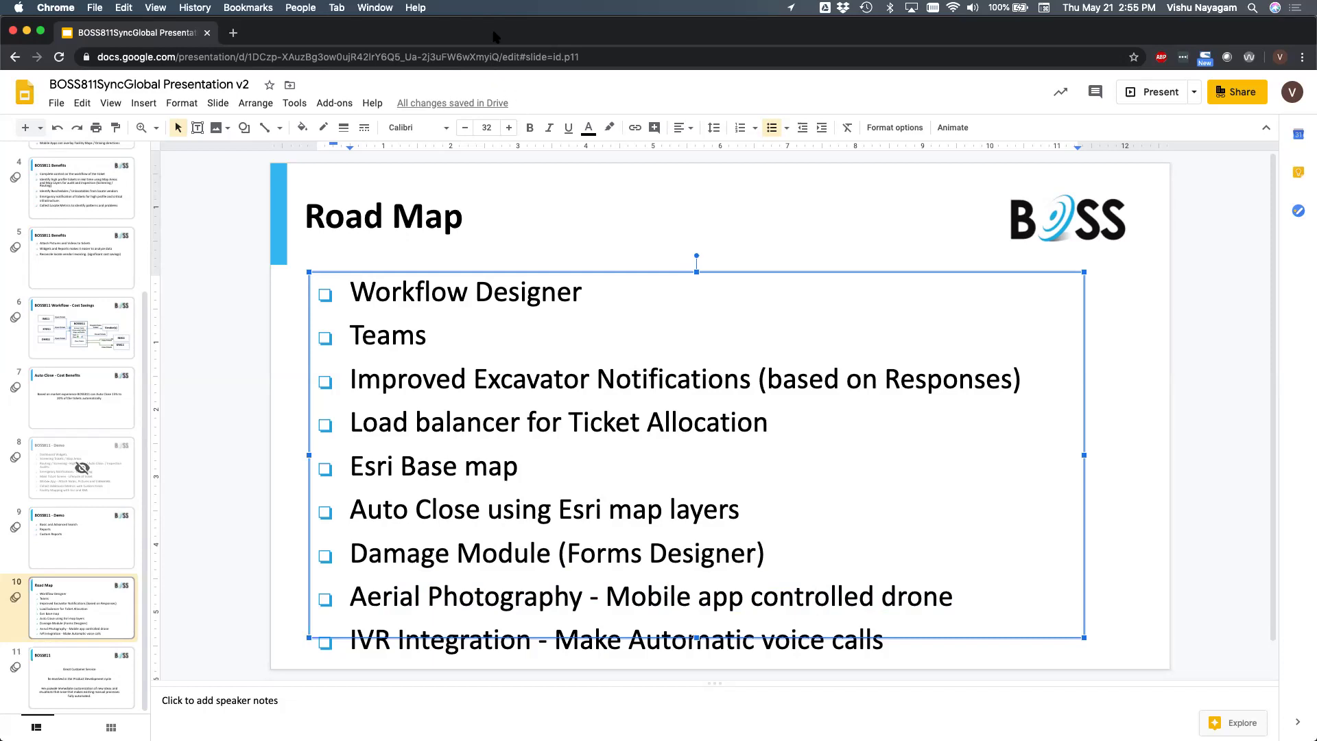
left_click(635, 353)
left_click(984, 233)
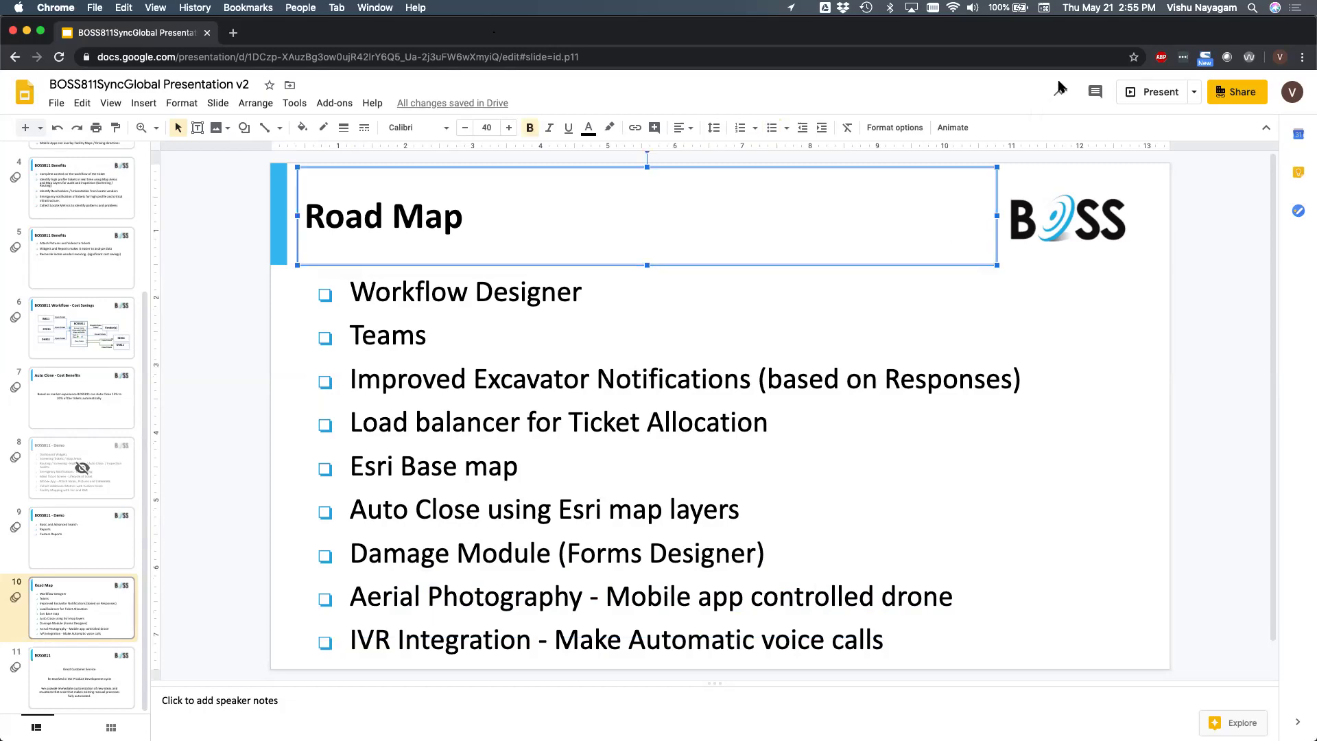